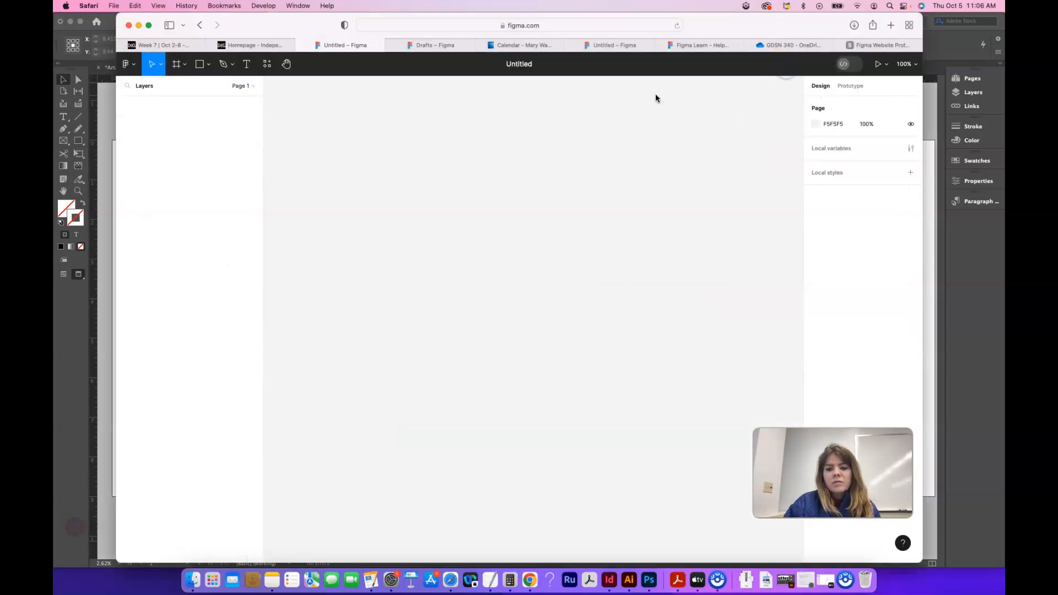
# Step: Create a new design file and add a second page to it
pyautogui.click(558, 154)
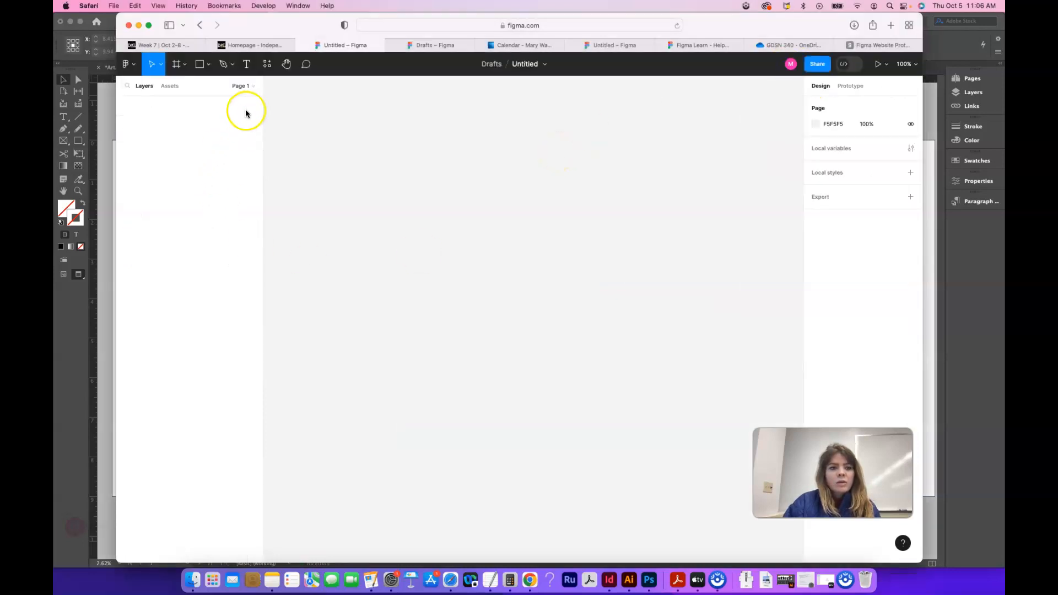
pyautogui.click(252, 90)
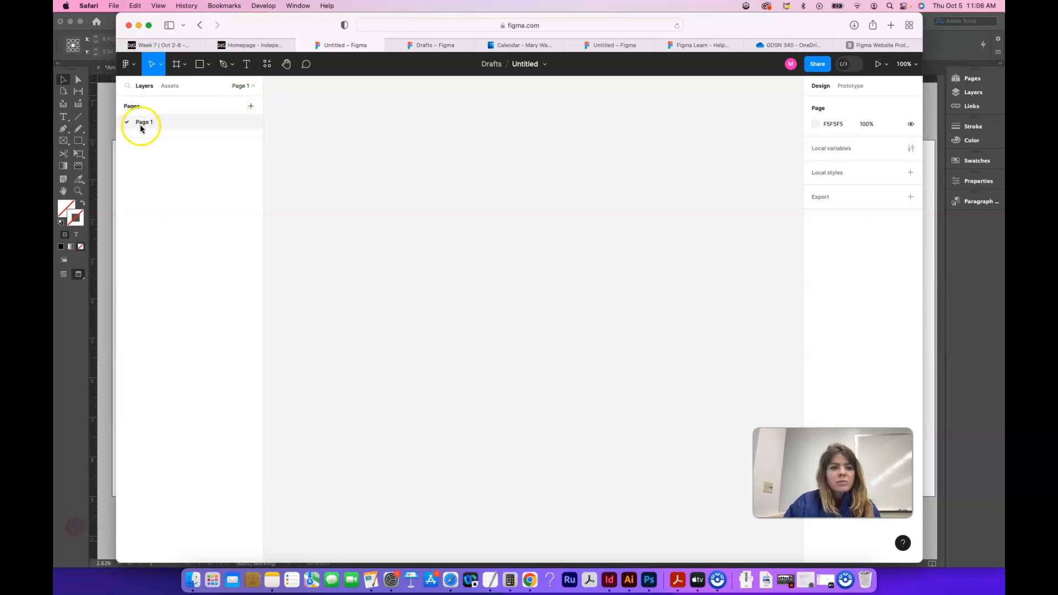
pyautogui.click(251, 106)
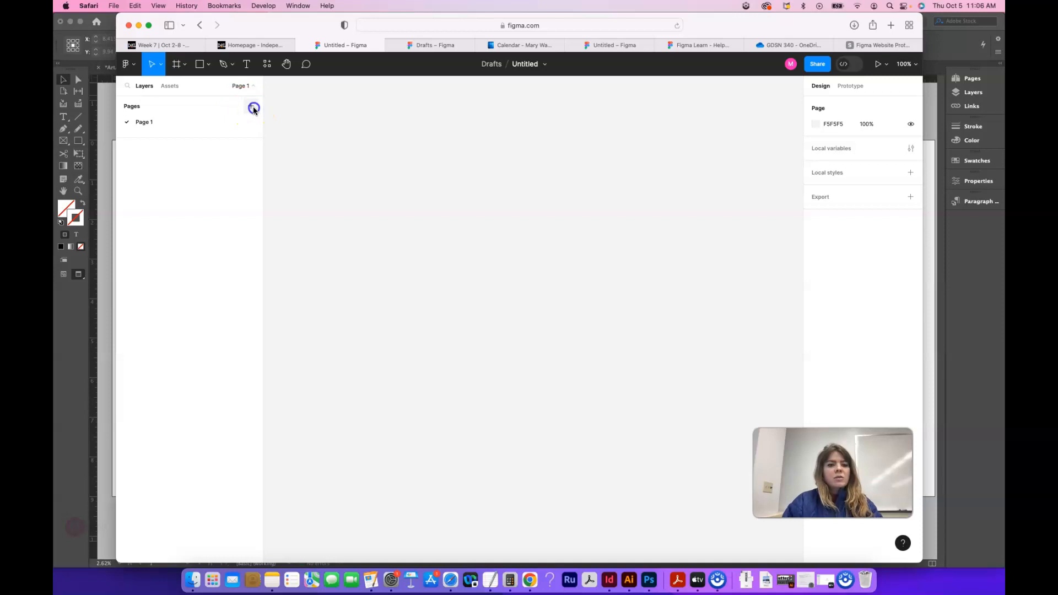
# Step: Rename the first page Designs and the second page Components, and return to the Designs page
pyautogui.doubleClick(157, 123)
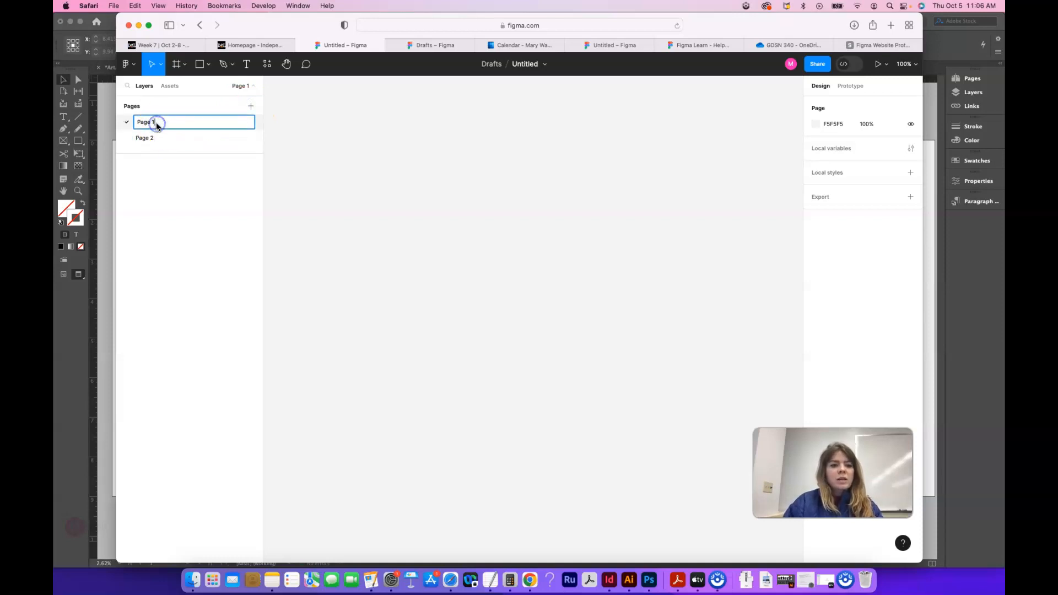
pyautogui.write('Designs')
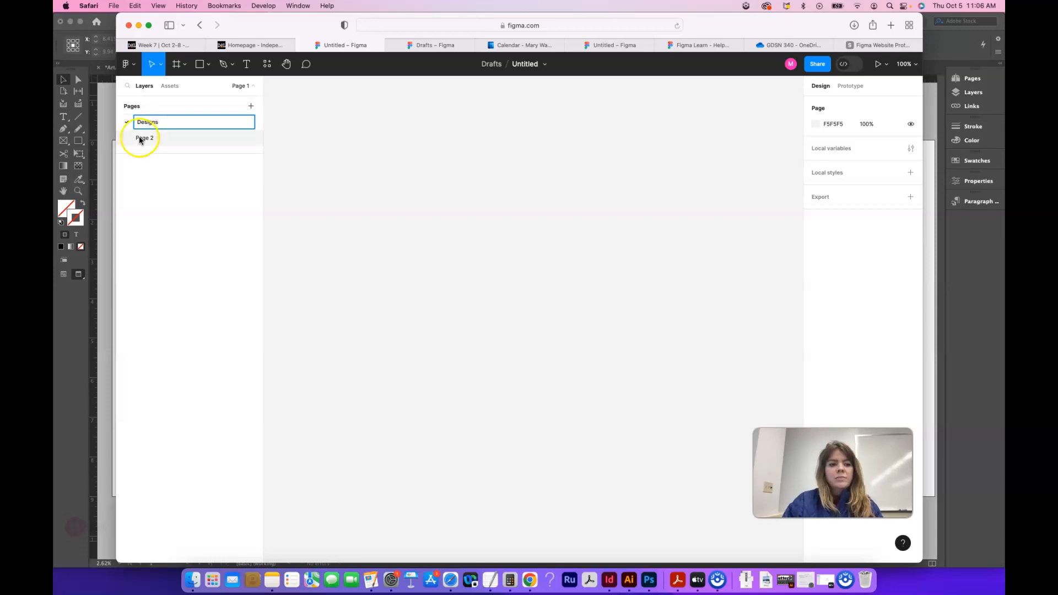
pyautogui.doubleClick(144, 138)
pyautogui.write('Con')
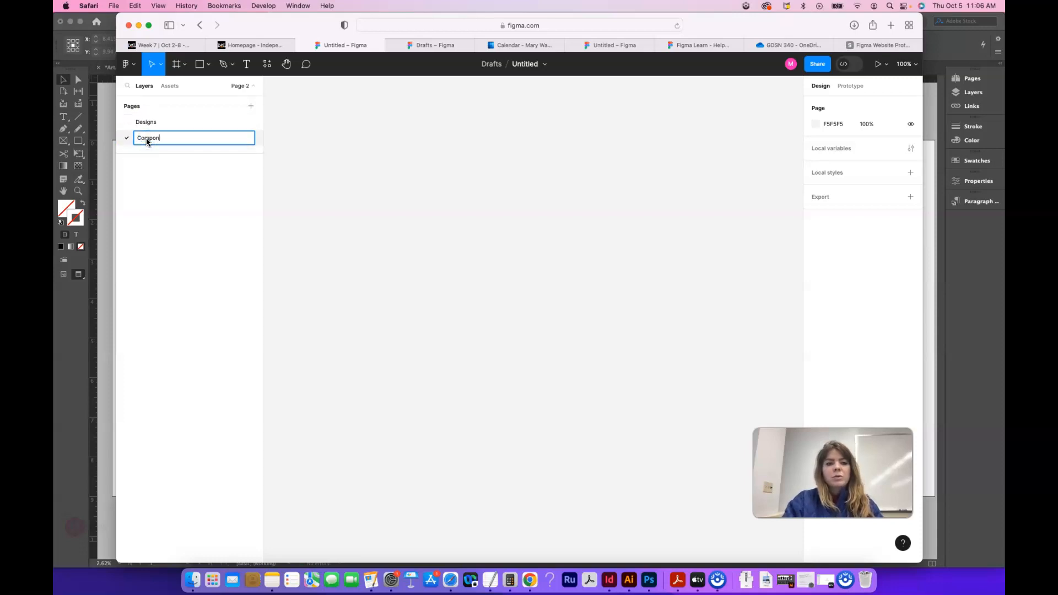
pyautogui.click(148, 123)
pyautogui.doubleClick(148, 124)
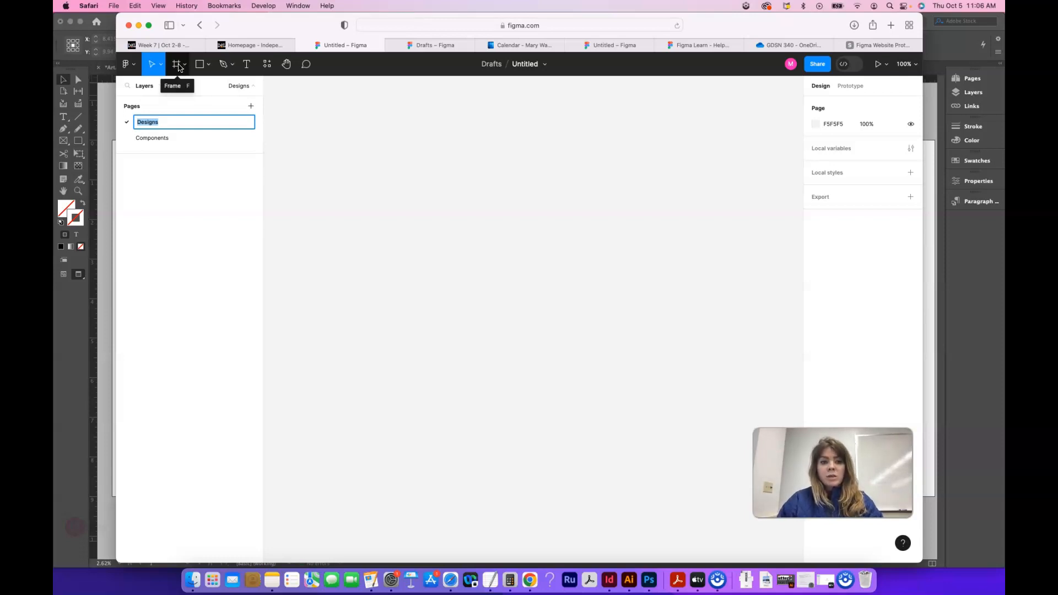
# Step: Add a MacBook Pro 16" desktop frame to the Designs page
pyautogui.click(177, 65)
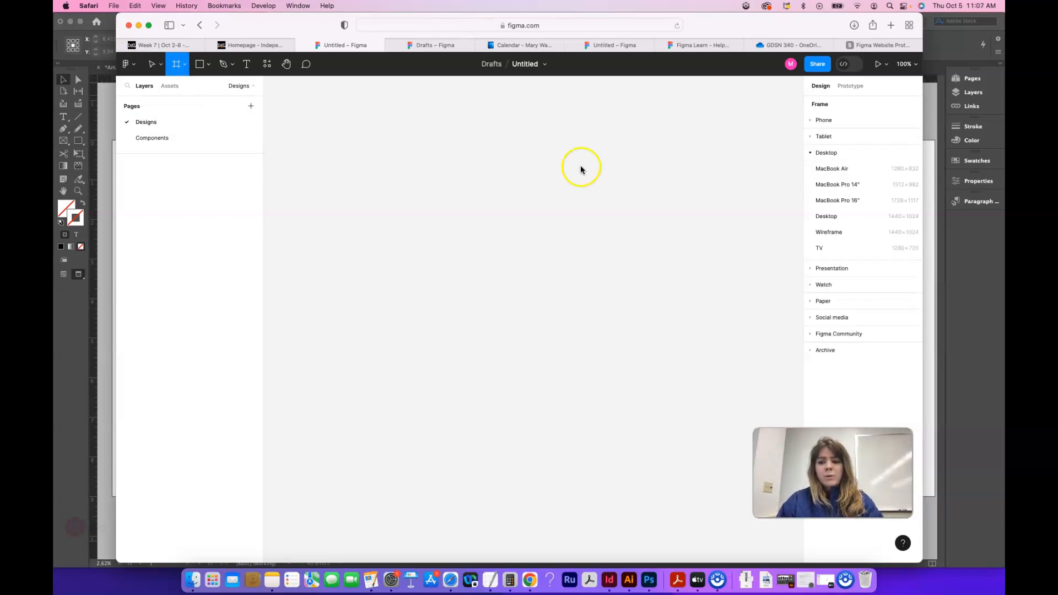
pyautogui.click(811, 153)
pyautogui.click(811, 155)
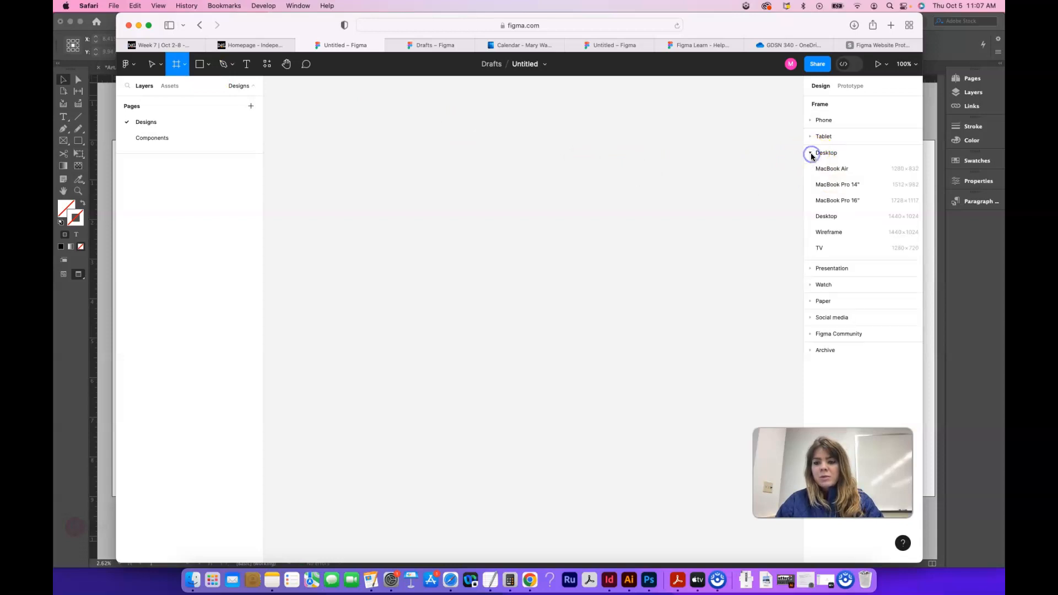
pyautogui.click(853, 203)
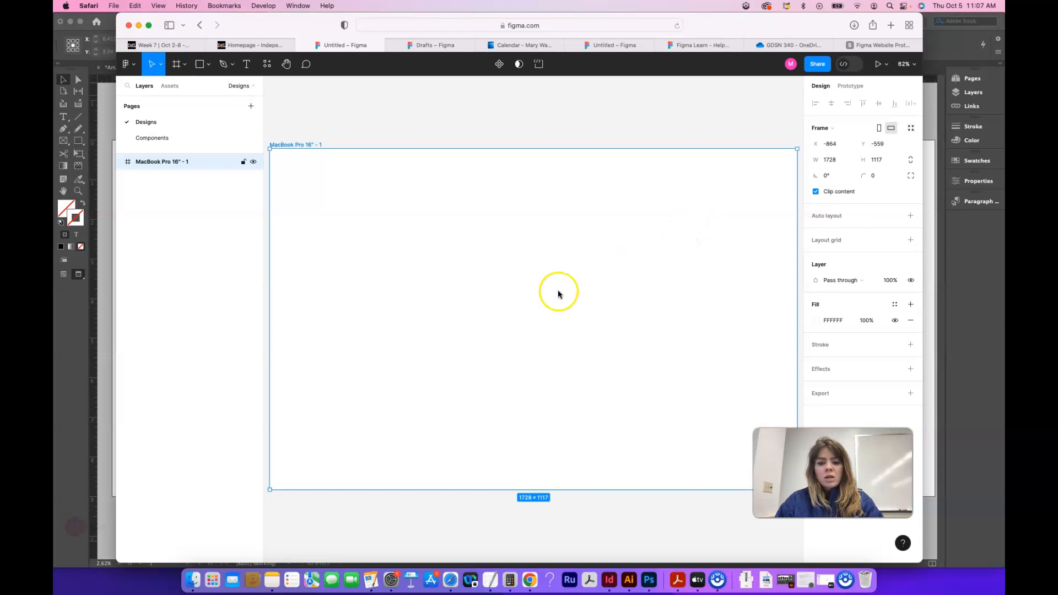
# Step: Rename the new MacBook Pro frame Home
pyautogui.doubleClick(305, 144)
pyautogui.write('Ho')
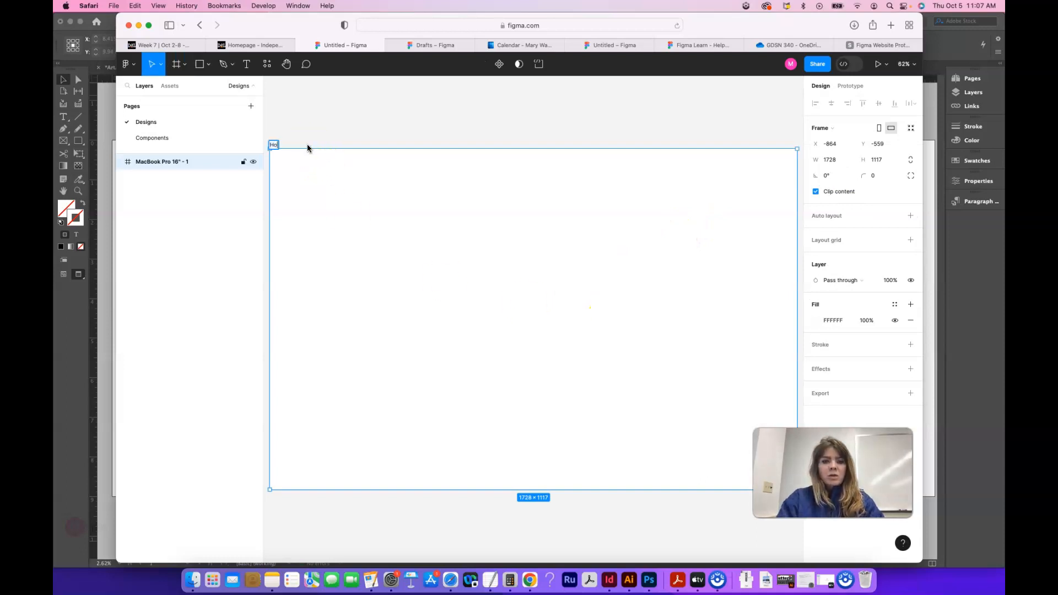
pyautogui.write('me')
pyautogui.click(382, 130)
pyautogui.click(430, 223)
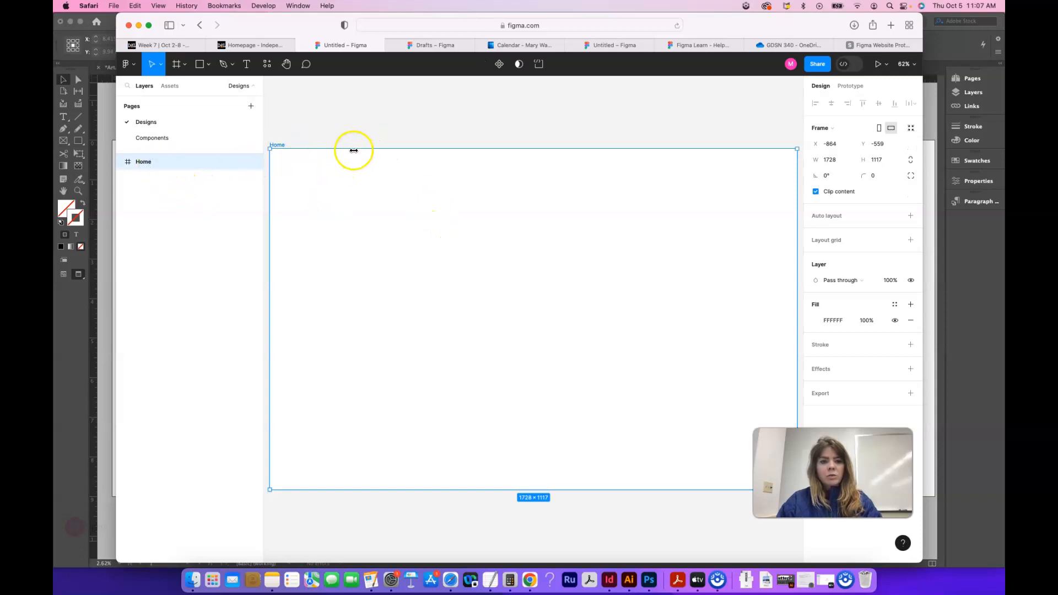
# Step: Duplicate the Home frame and rename the copy About
pyautogui.press('super+d')
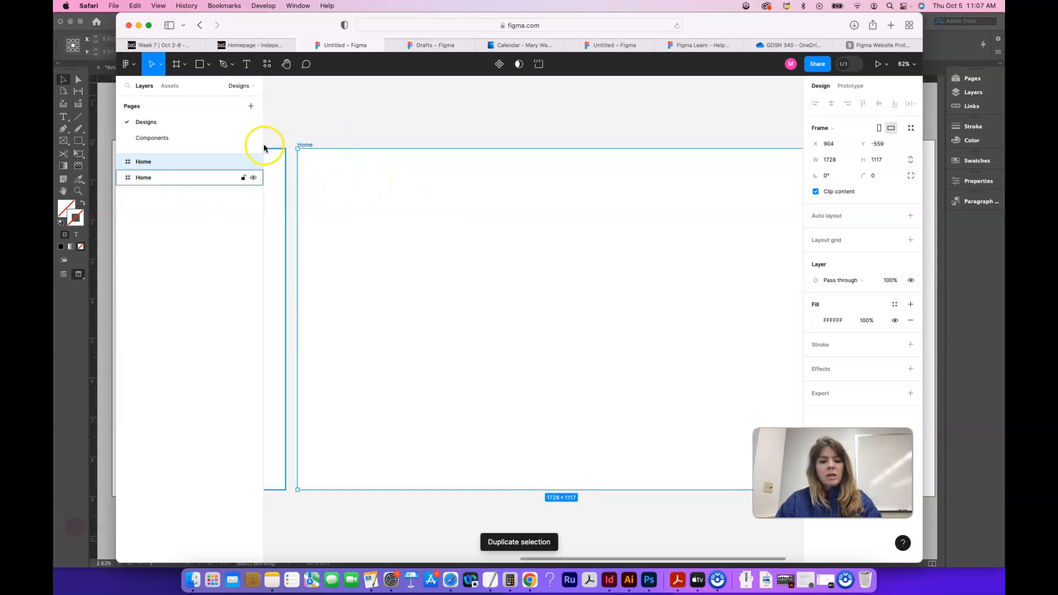
pyautogui.press('super+minus')
pyautogui.press('super+minus')
pyautogui.press('super+minus')
pyautogui.press('super+plus')
pyautogui.doubleClick(445, 246)
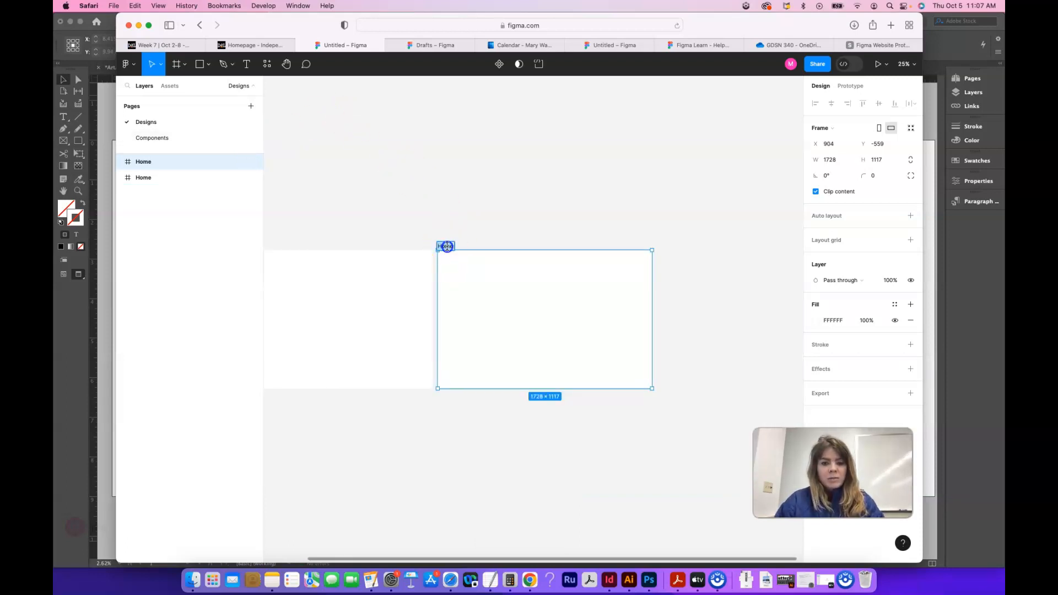
pyautogui.write('About')
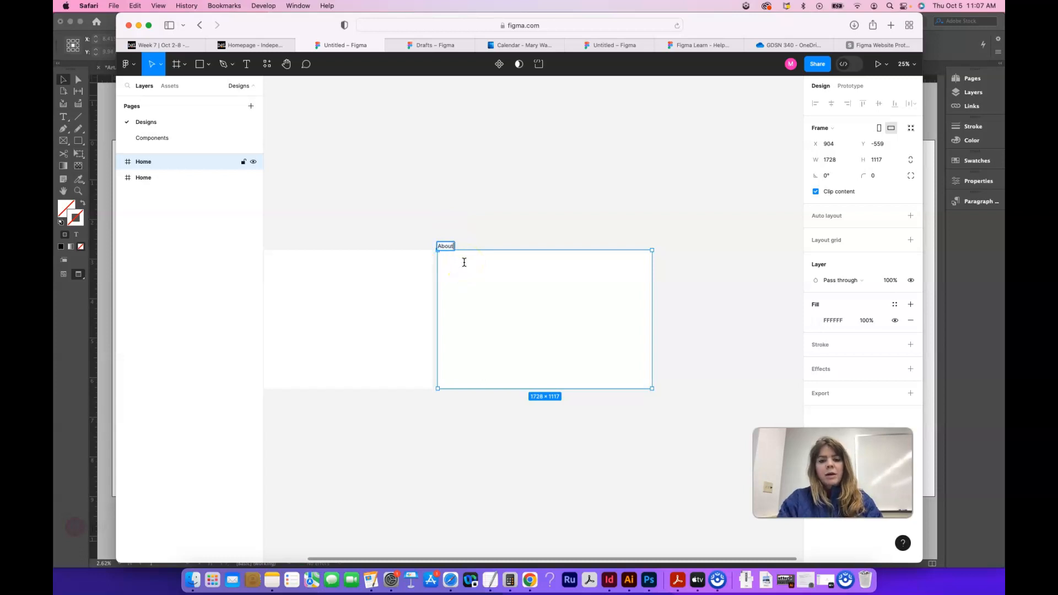
pyautogui.click(384, 126)
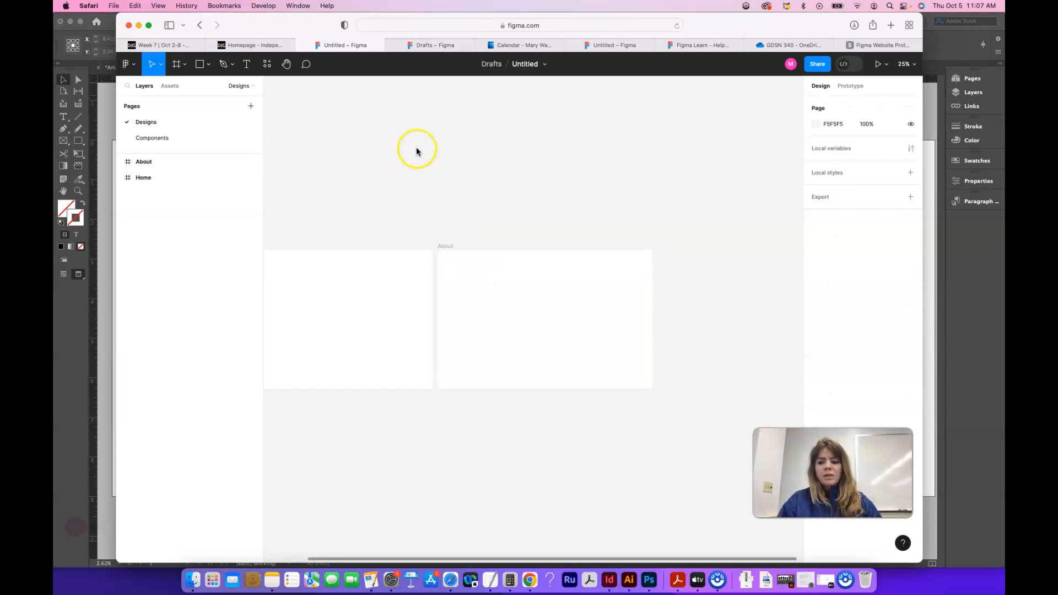
# Step: Widen the browser window on both sides and bring the Home and About frames fully into view
pyautogui.moveTo(116, 42); pyautogui.dragTo(68, 40)
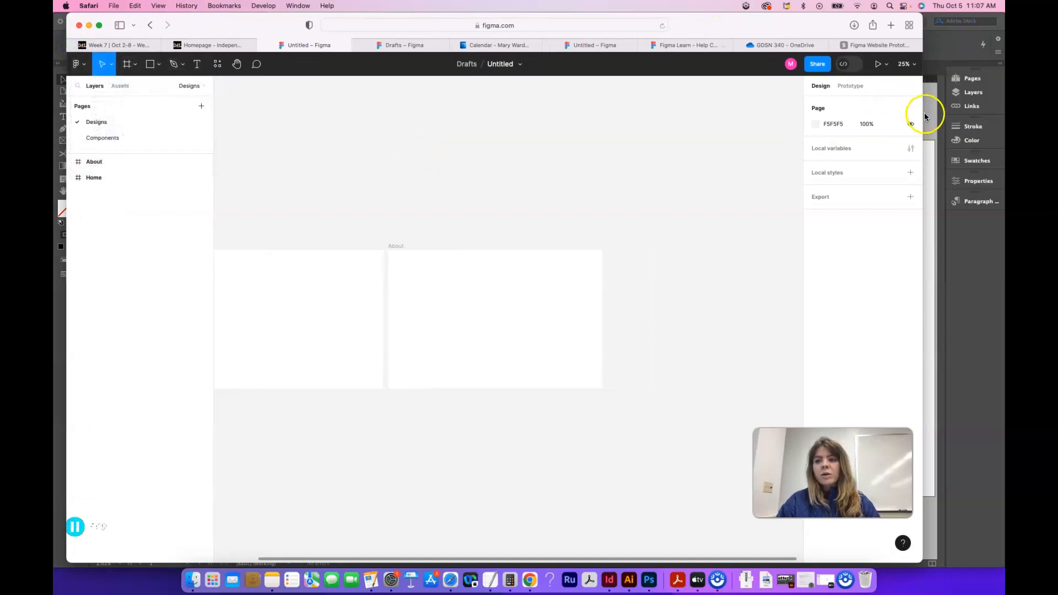
pyautogui.moveTo(923, 112); pyautogui.dragTo(995, 113)
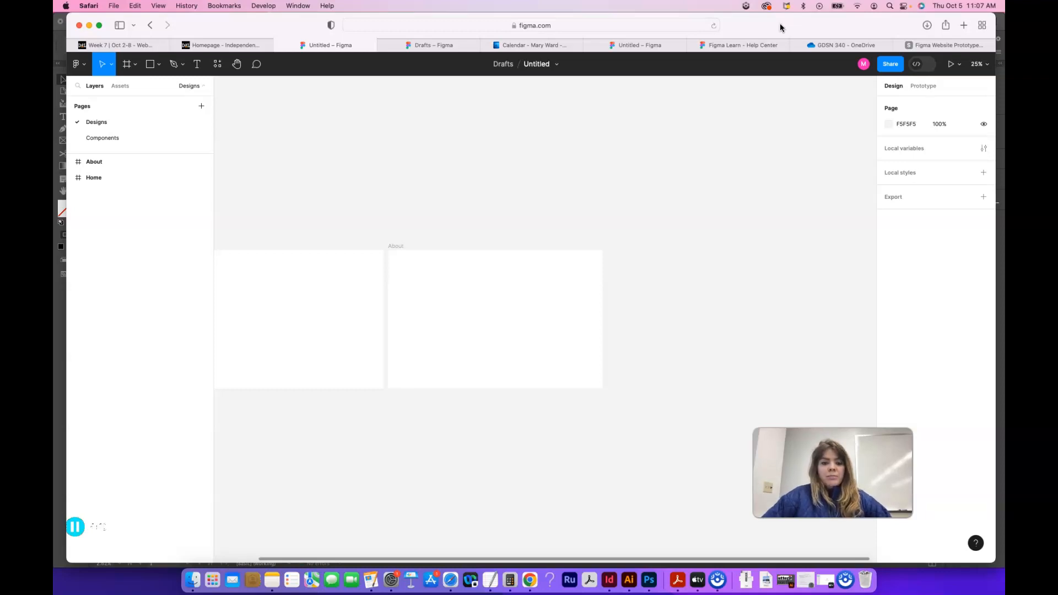
pyautogui.hscroll(-3, 484, 254)
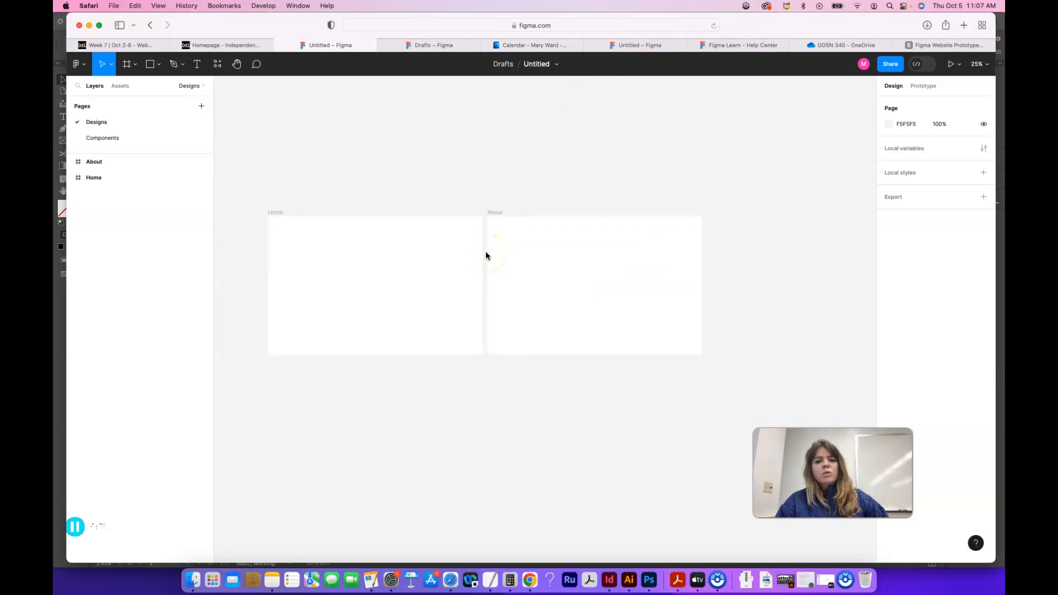
pyautogui.click(492, 193)
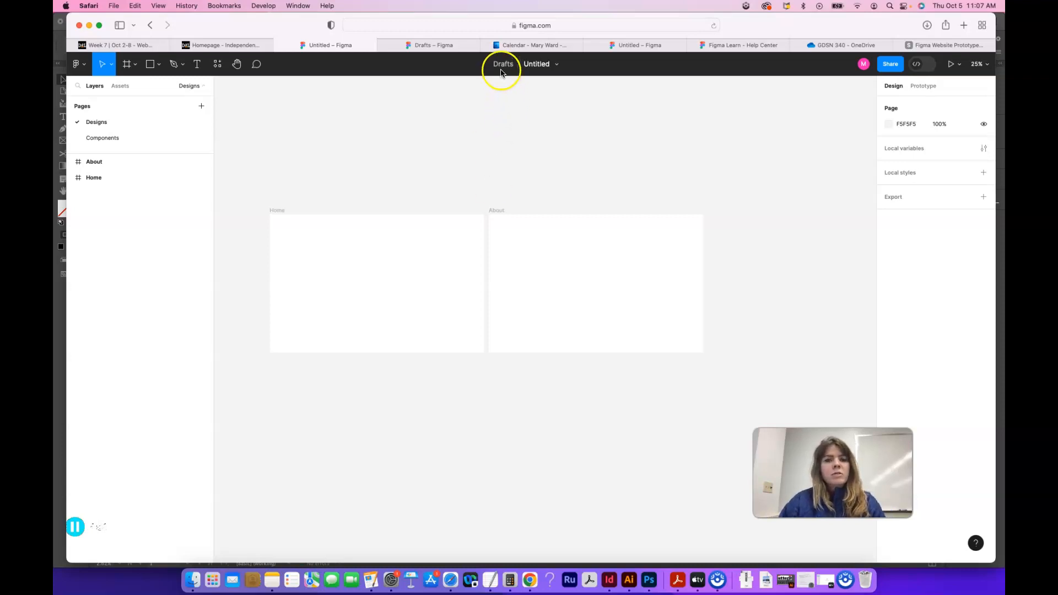
# Step: Rename the untitled file Website Prototype Project
pyautogui.click(537, 65)
pyautogui.write('Web')
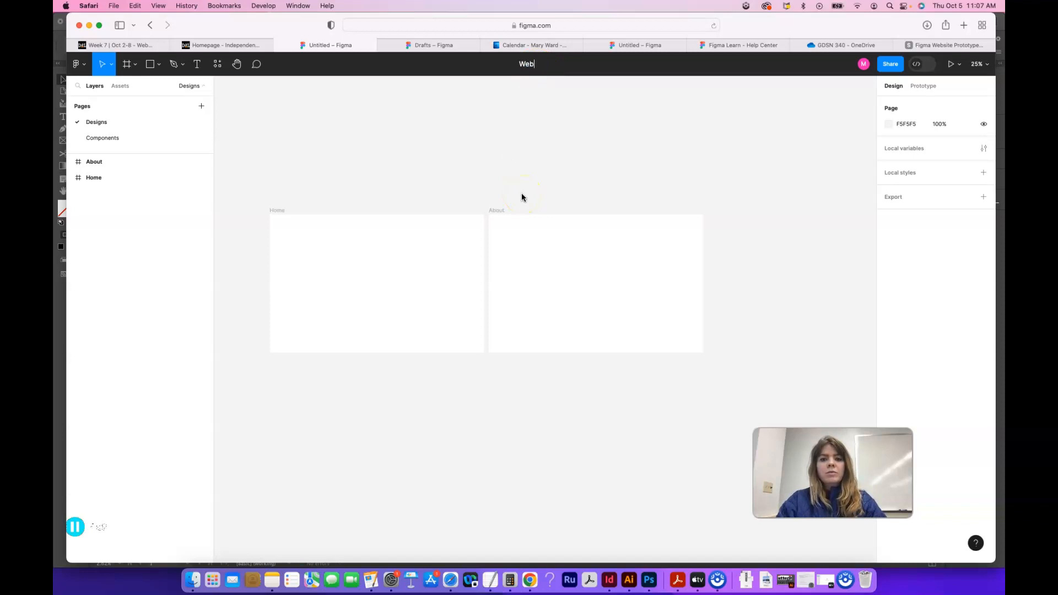
pyautogui.write('site Prooto')
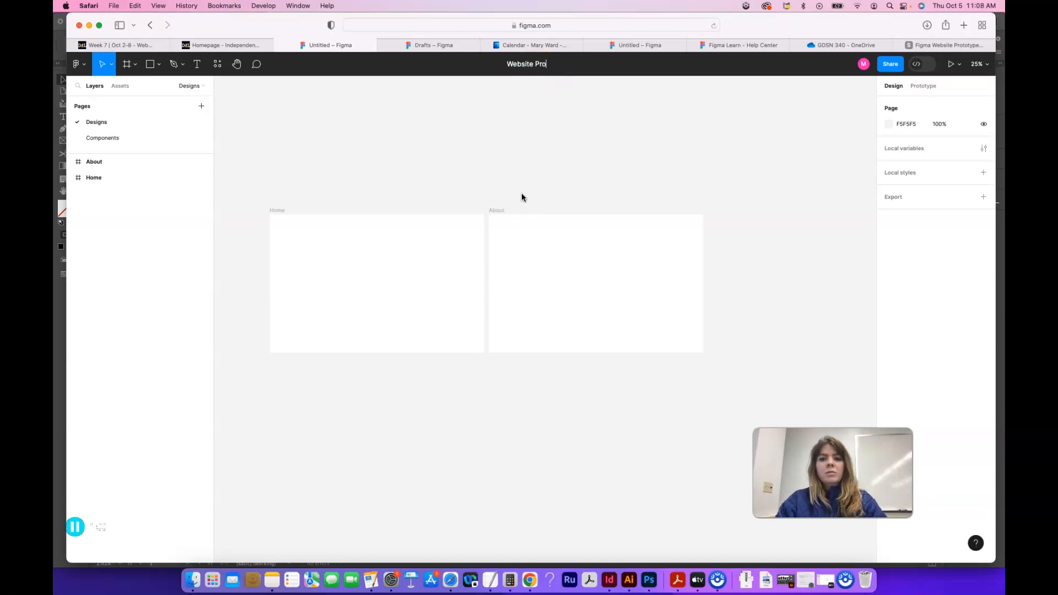
pyautogui.press('BackSpace')
pyautogui.press('BackSpace')
pyautogui.press('BackSpace')
pyautogui.write('totype')
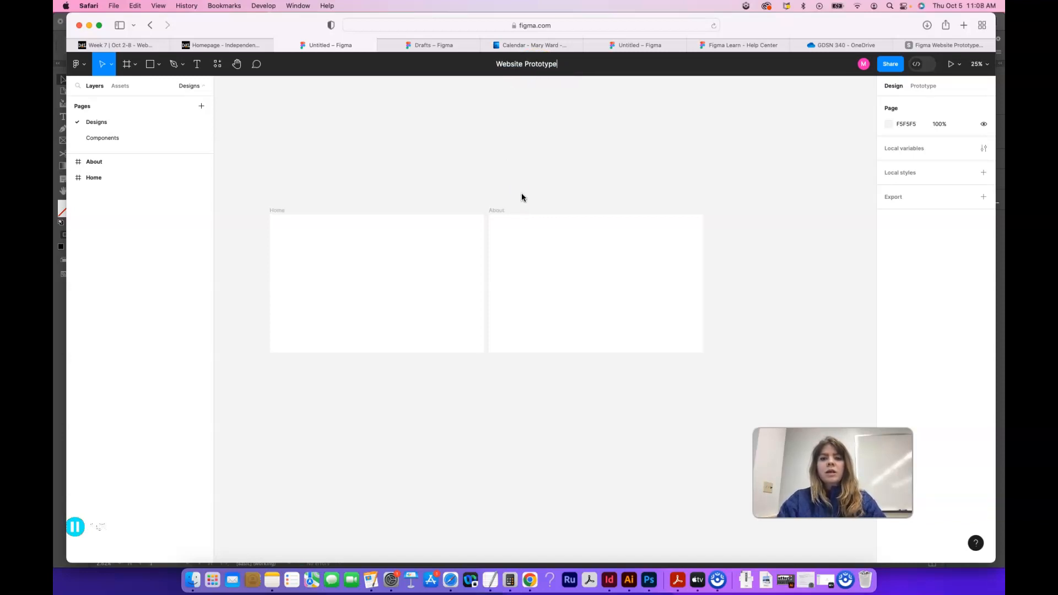
pyautogui.write(' Project')
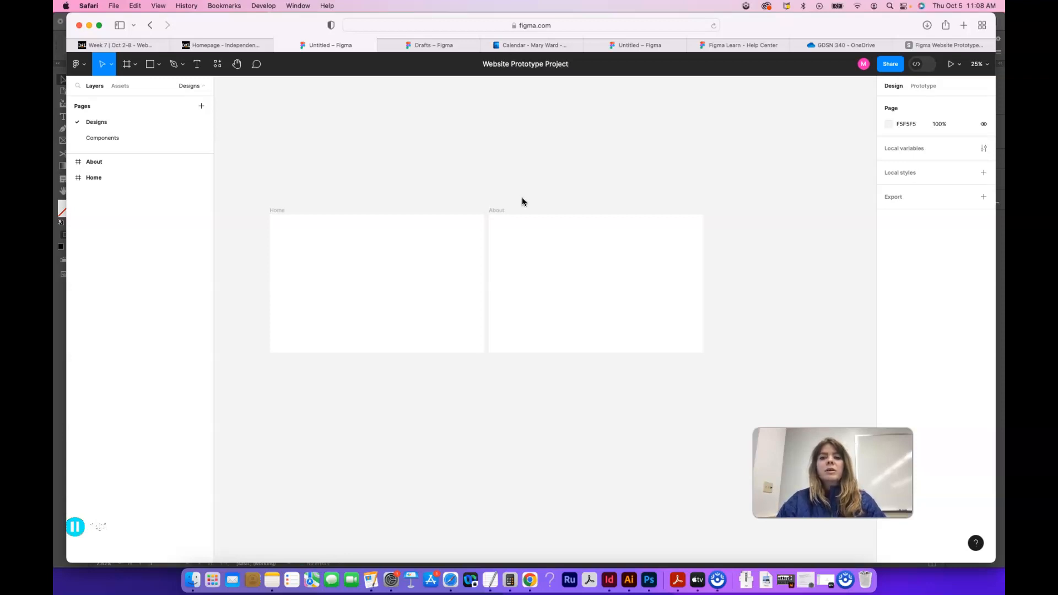
pyautogui.click(607, 149)
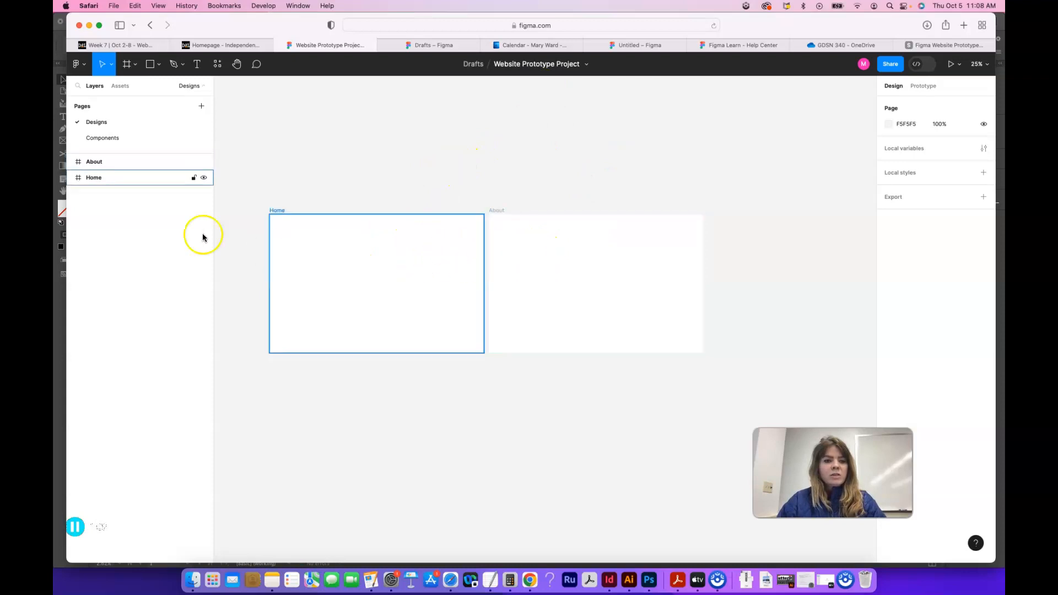
# Step: Draw a frame on the Components page and set its width and height to 100
pyautogui.click(99, 139)
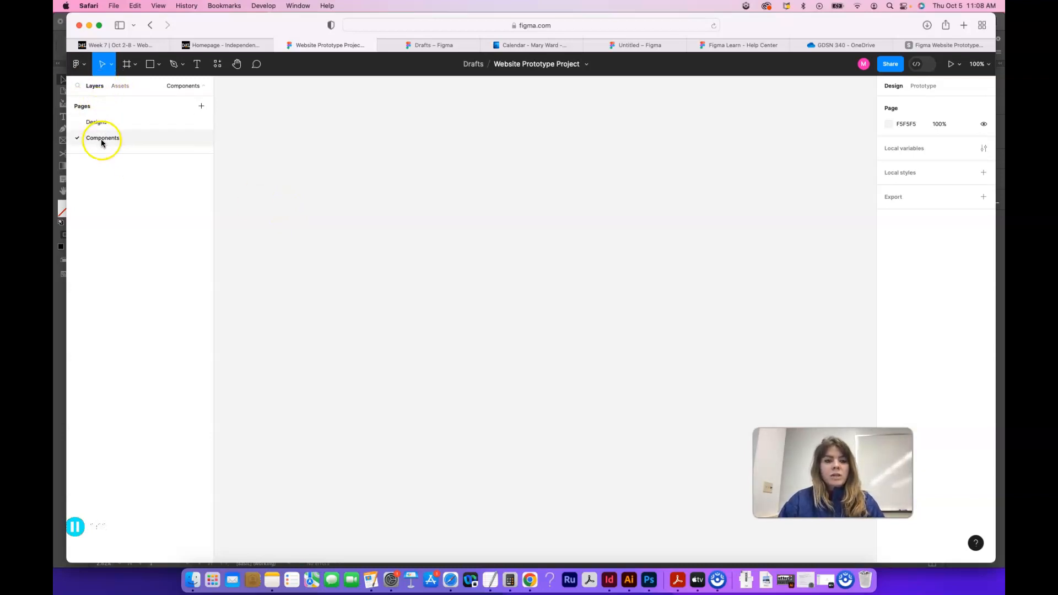
pyautogui.click(128, 64)
pyautogui.moveTo(316, 164); pyautogui.dragTo(371, 213)
pyautogui.click(904, 160)
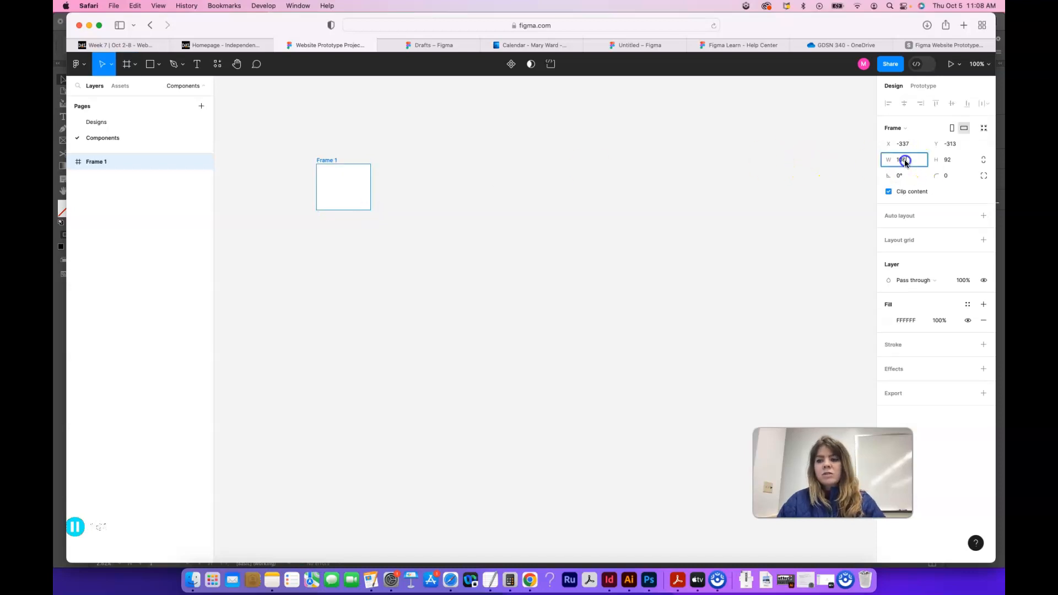
pyautogui.write('1')
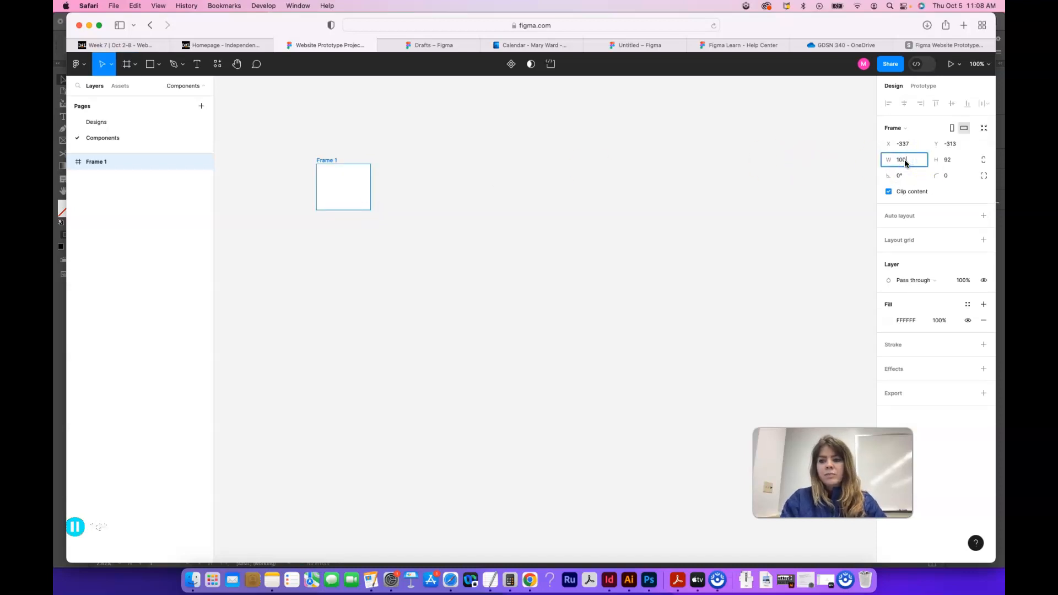
pyautogui.press('Tab')
pyautogui.press('Return')
# Step: Draw a circle about 55 × 55 inside the 100 × 100 frame with the Ellipse tool and remove its fill
pyautogui.press('super+plus')
pyautogui.press('super+plus')
pyautogui.hscroll(-10, 703, 469)
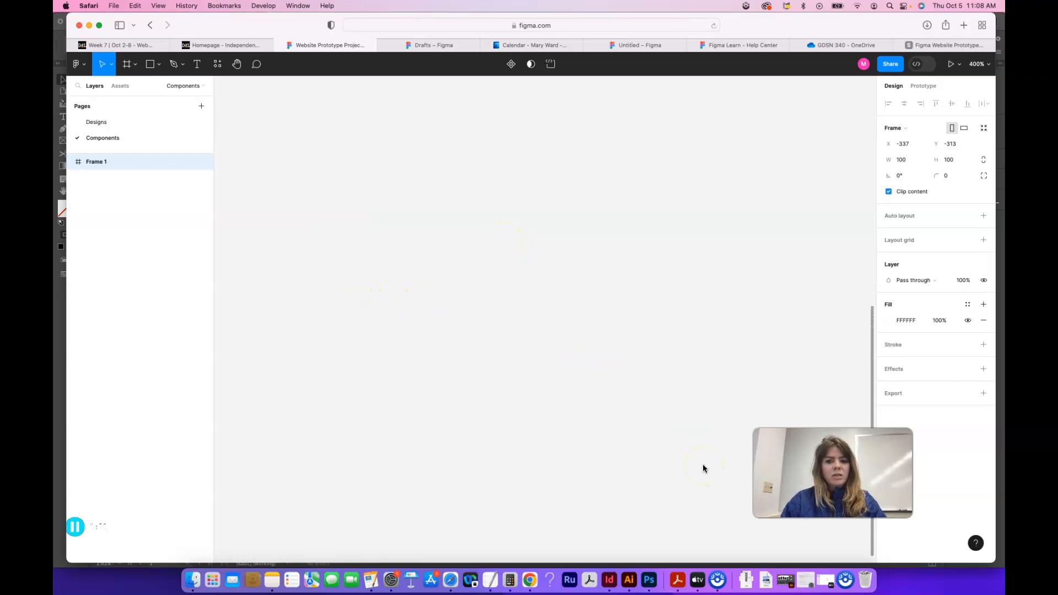
pyautogui.hscroll(-10, 702, 464)
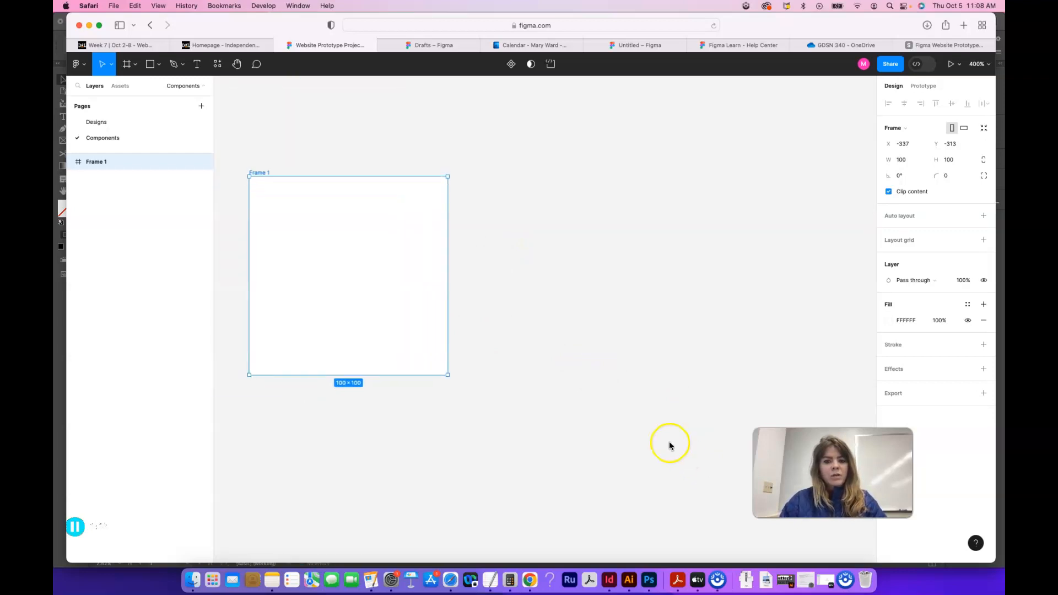
pyautogui.hscroll(-10, 517, 417)
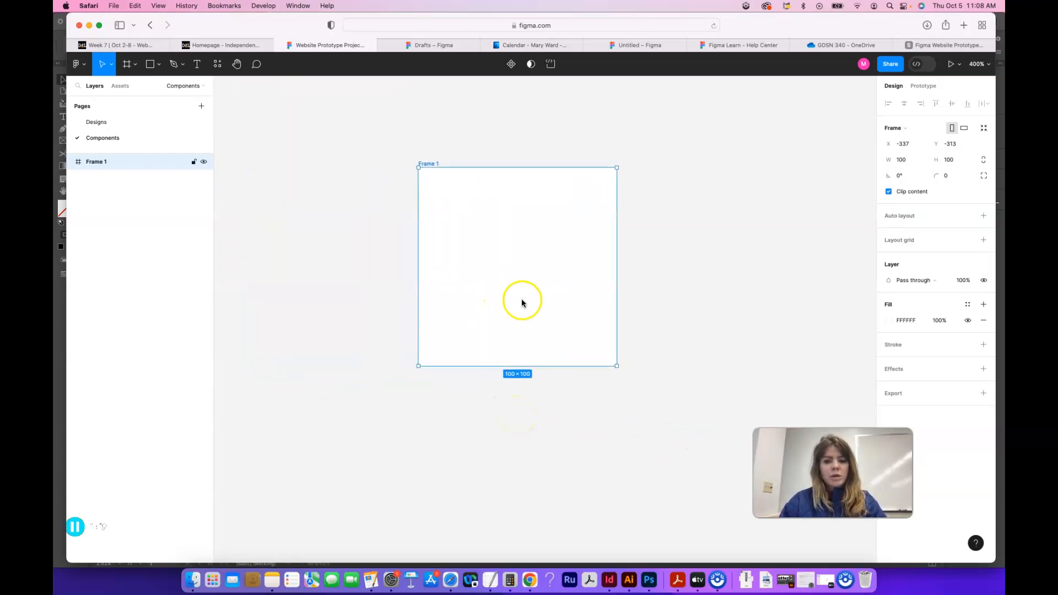
pyautogui.click(303, 266)
pyautogui.click(159, 64)
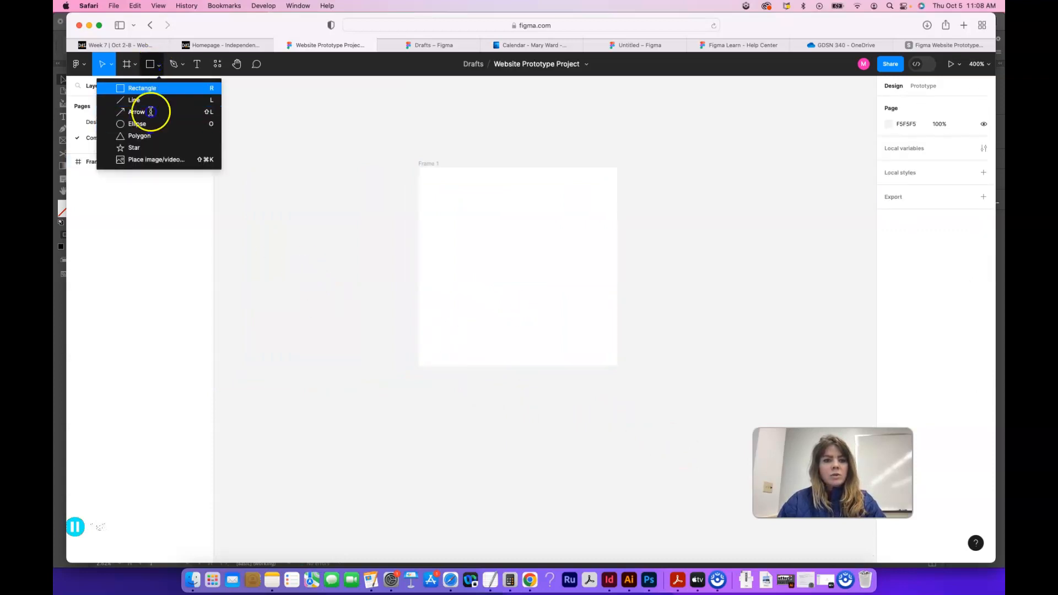
pyautogui.click(151, 128)
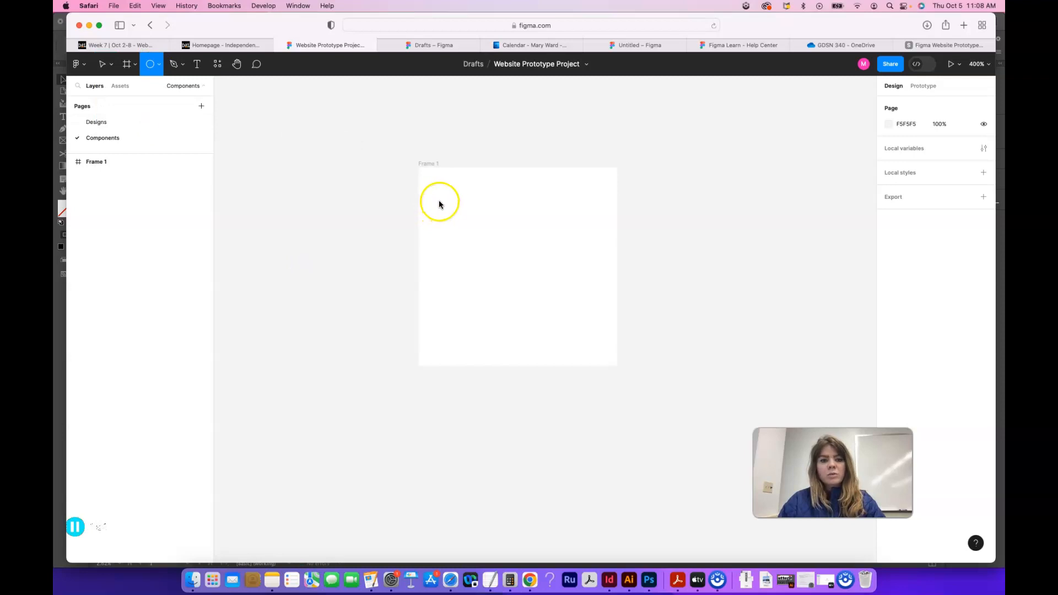
pyautogui.moveTo(446, 203); pyautogui.dragTo(555, 297)
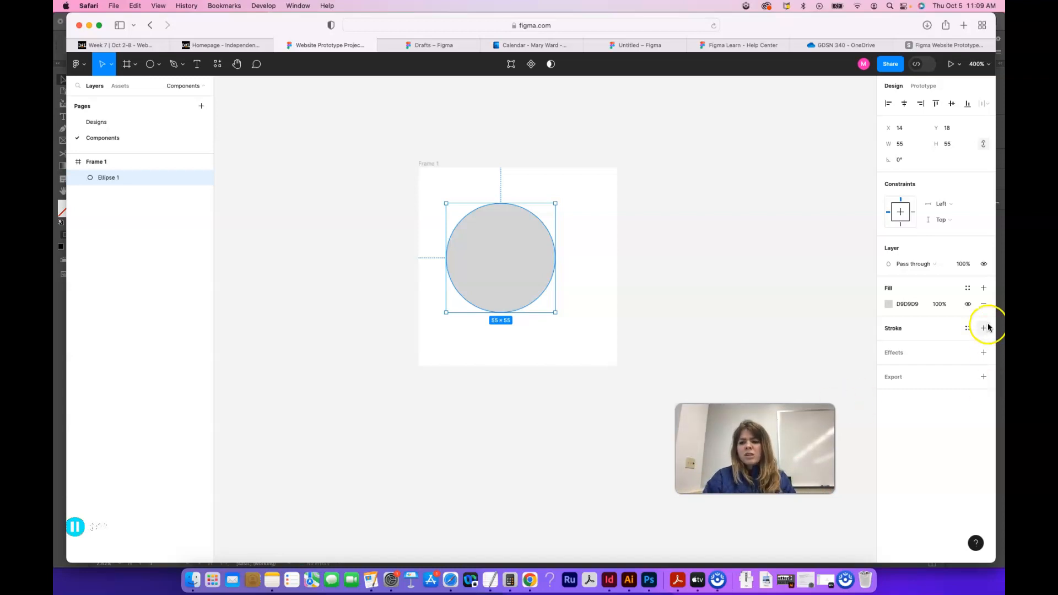
pyautogui.click(983, 304)
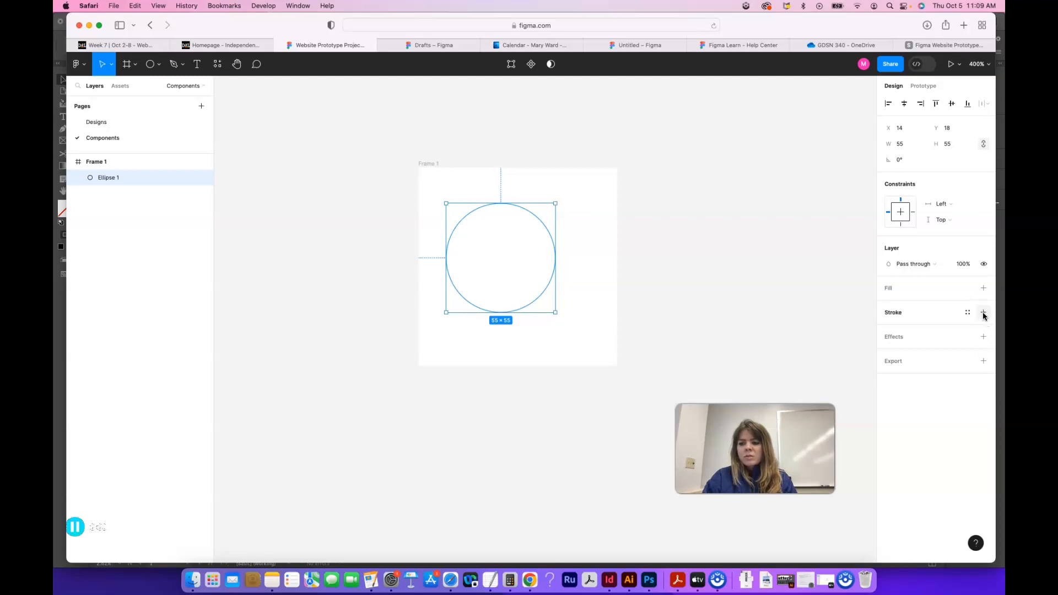
# Step: Add a black stroke to the circle and set its weight to 3
pyautogui.click(984, 312)
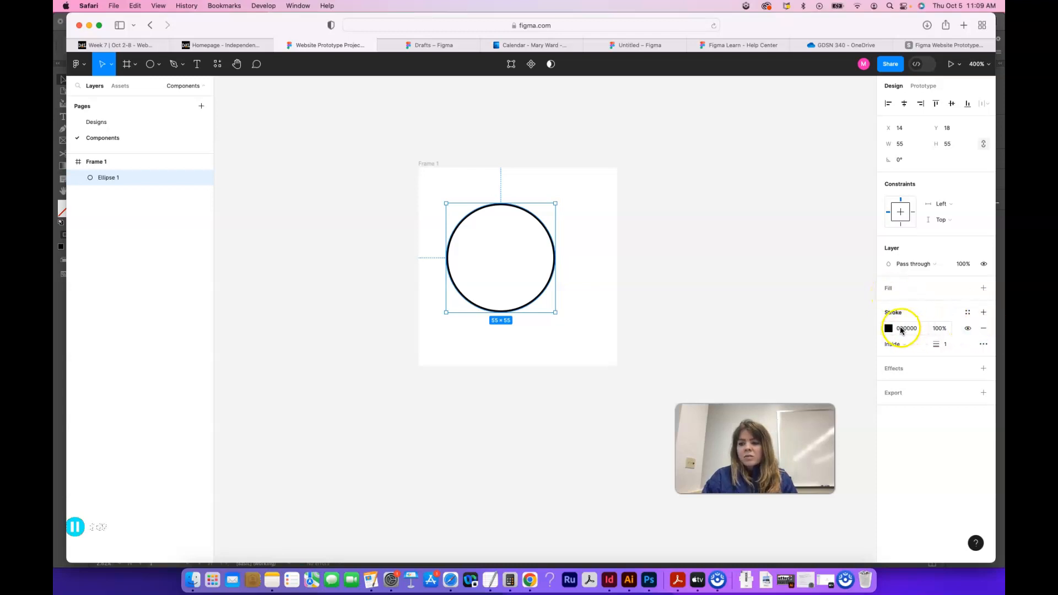
pyautogui.click(949, 345)
pyautogui.write('3')
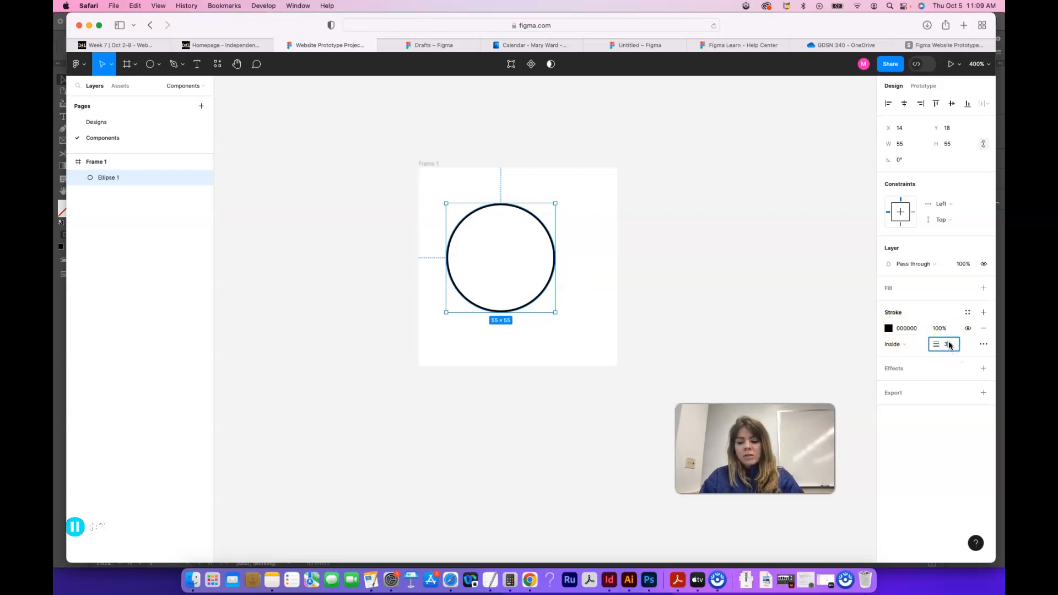
pyautogui.press('Return')
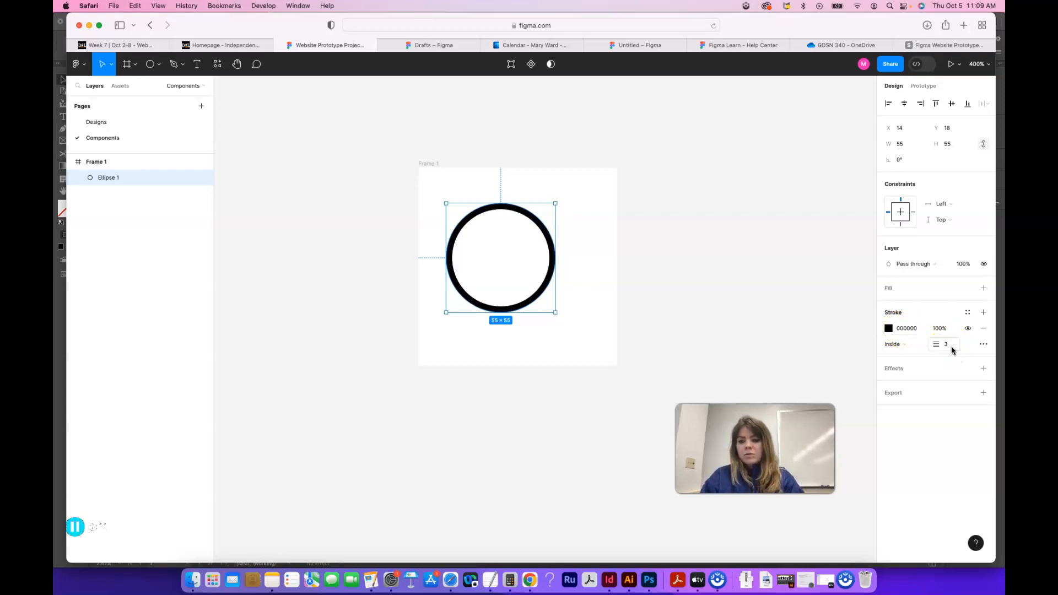
# Step: Enlarge the circle to about 62 × 62 and set its stroke weight to 4
pyautogui.moveTo(549, 276); pyautogui.dragTo(555, 314)
pyautogui.click(946, 344)
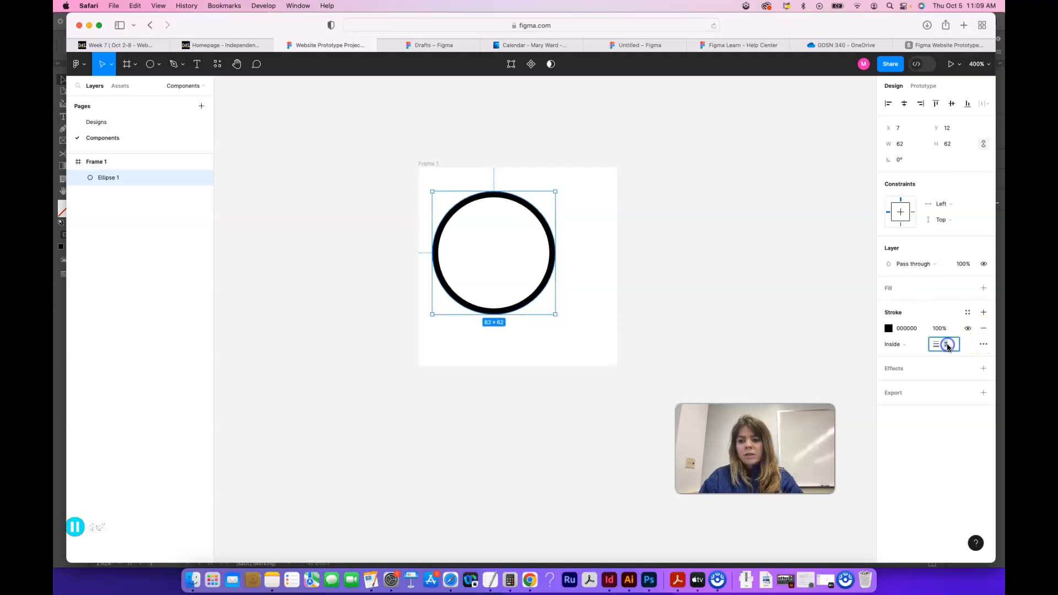
pyautogui.write('4')
pyautogui.press('Return')
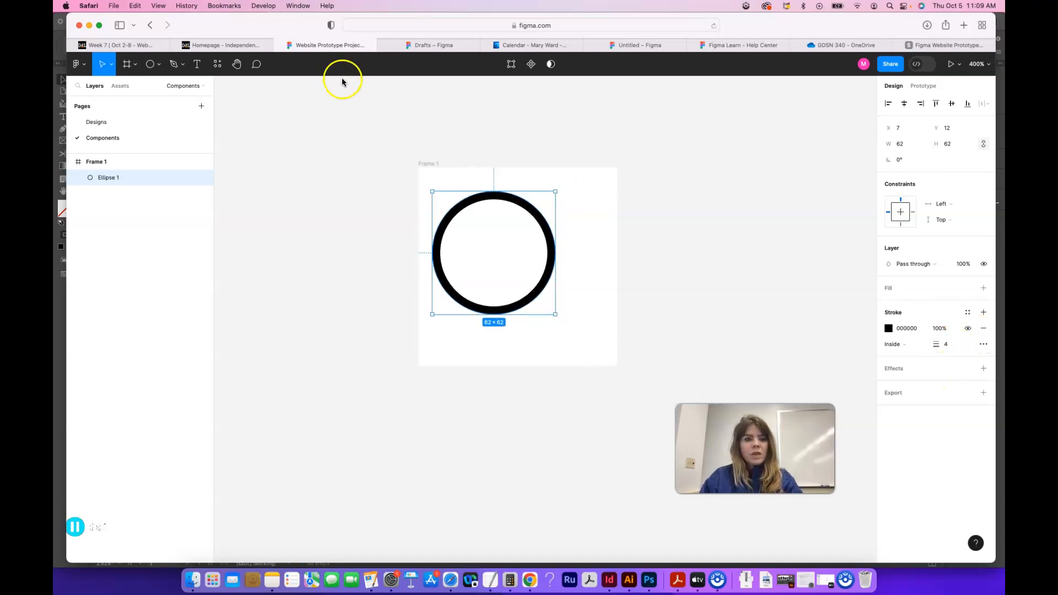
pyautogui.click(576, 304)
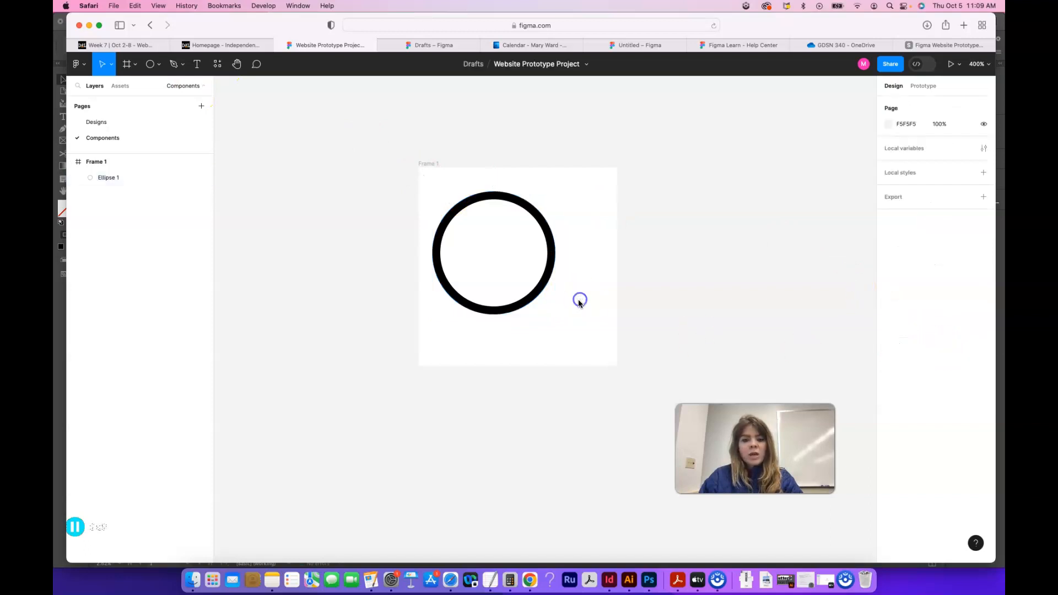
# Step: Draw a diagonal handle line about 29 × 23.5 with the Pen tool, starting at the circle's lower-right edge
pyautogui.click(180, 67)
pyautogui.click(167, 88)
pyautogui.click(536, 298)
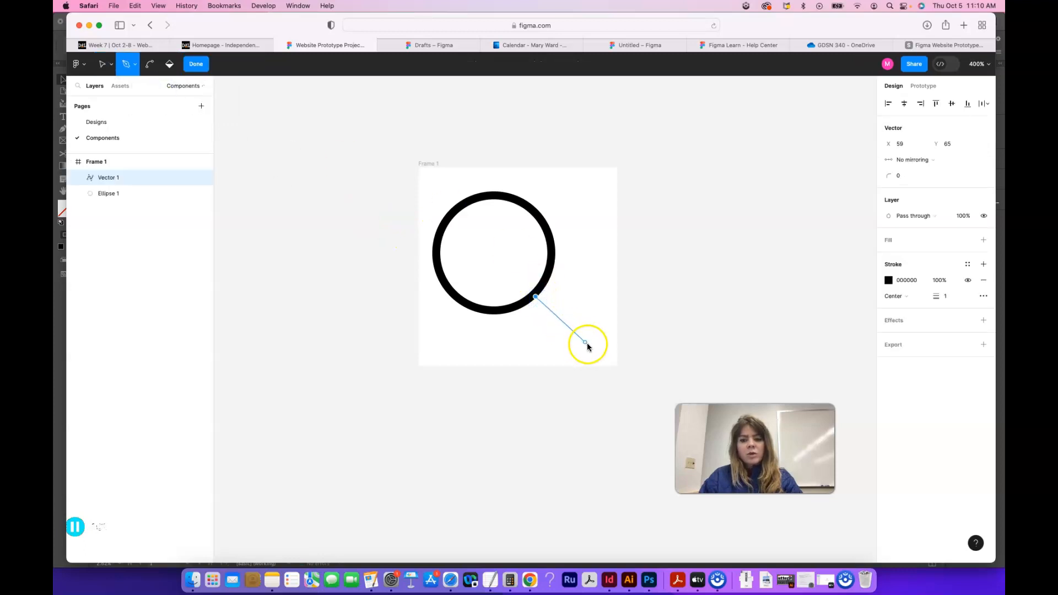
pyautogui.click(593, 344)
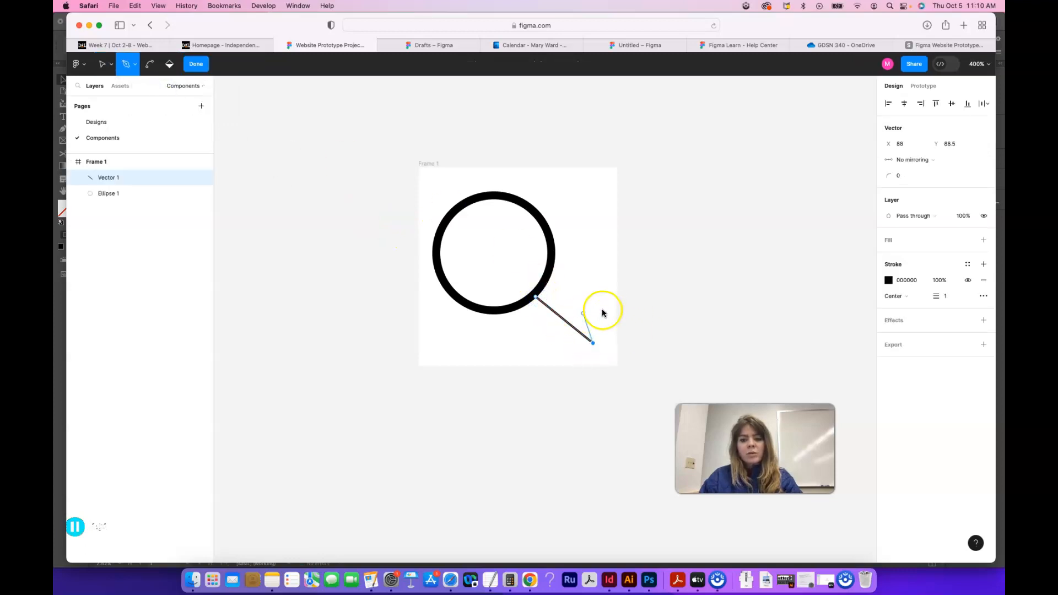
pyautogui.click(196, 64)
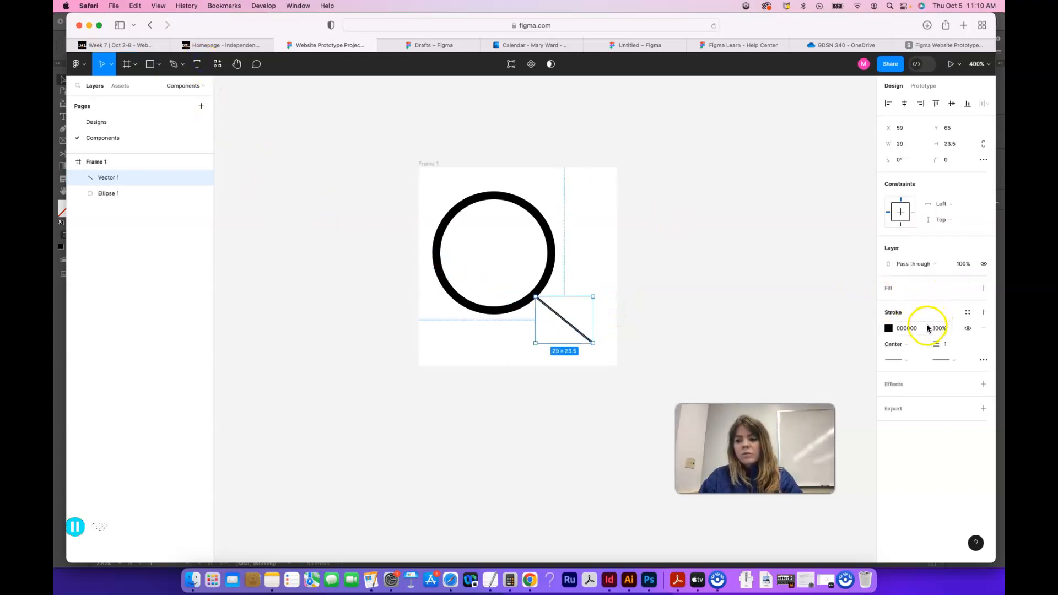
# Step: Give the handle line a Round end cap and set its stroke weight to 4
pyautogui.click(955, 361)
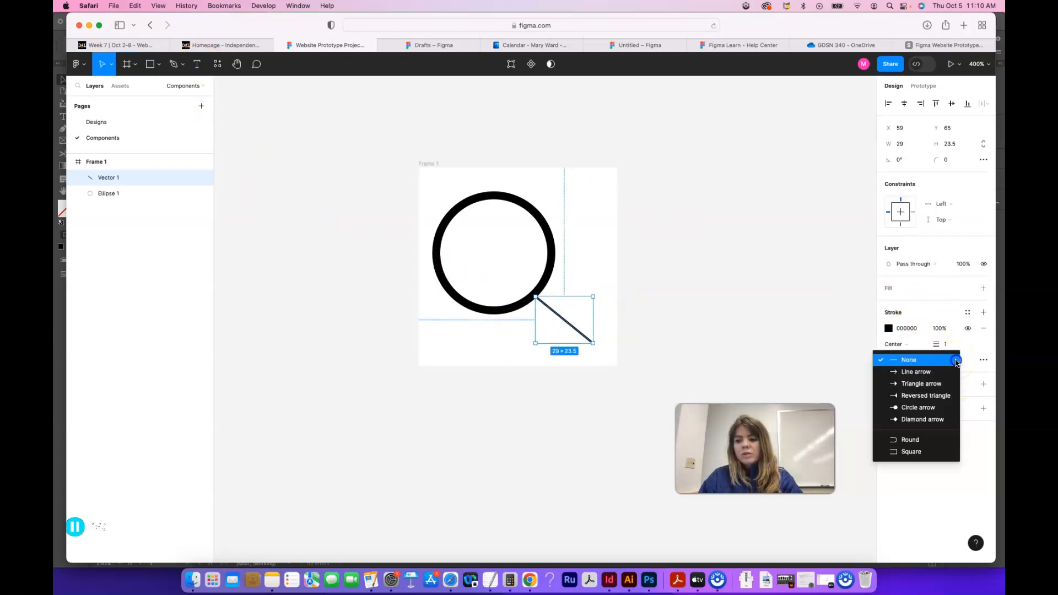
pyautogui.click(935, 442)
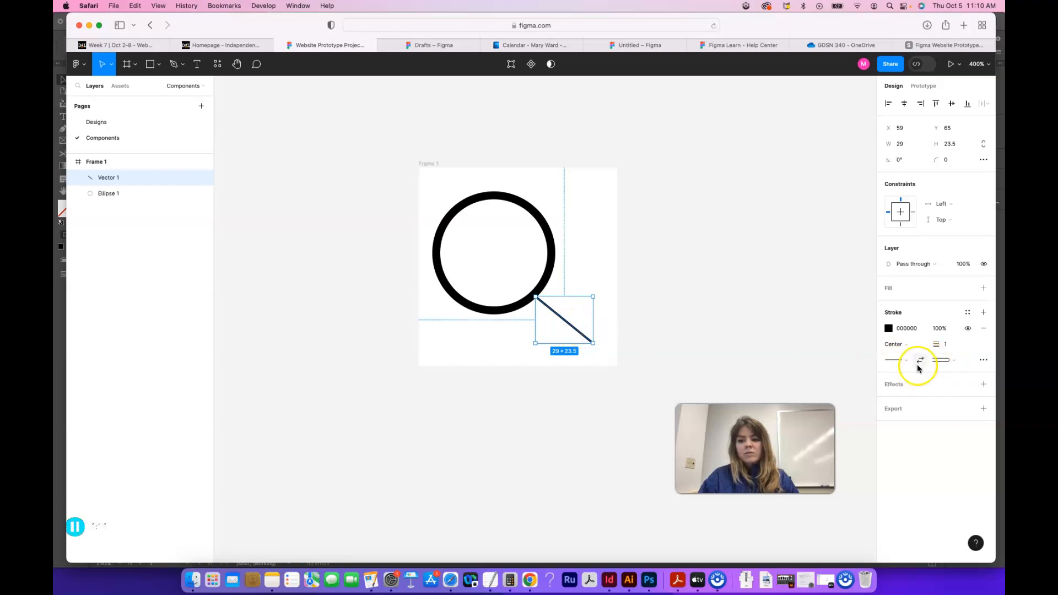
pyautogui.click(945, 346)
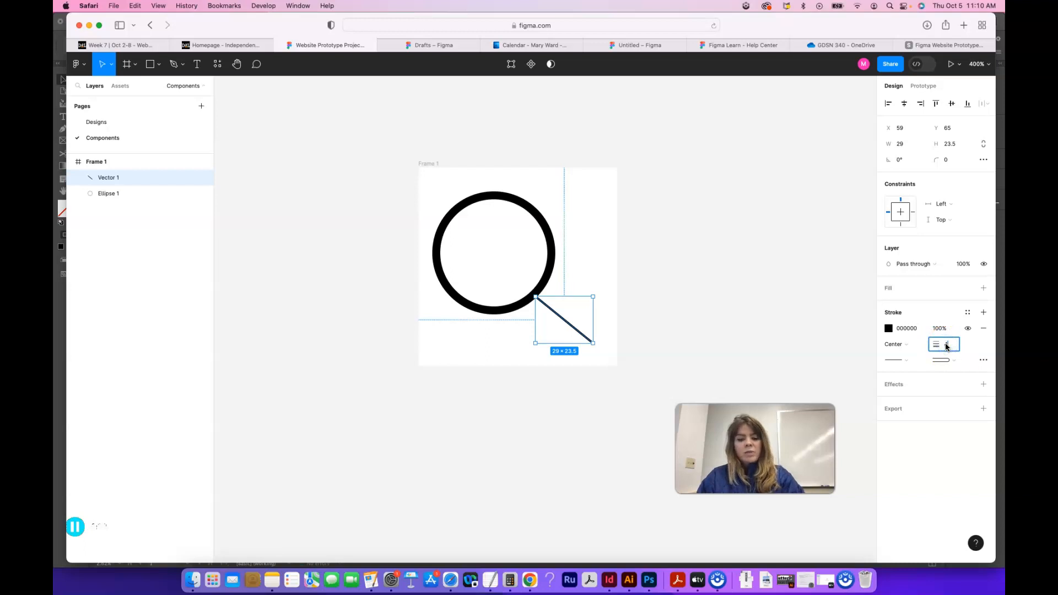
pyautogui.write('4')
pyautogui.press('Return')
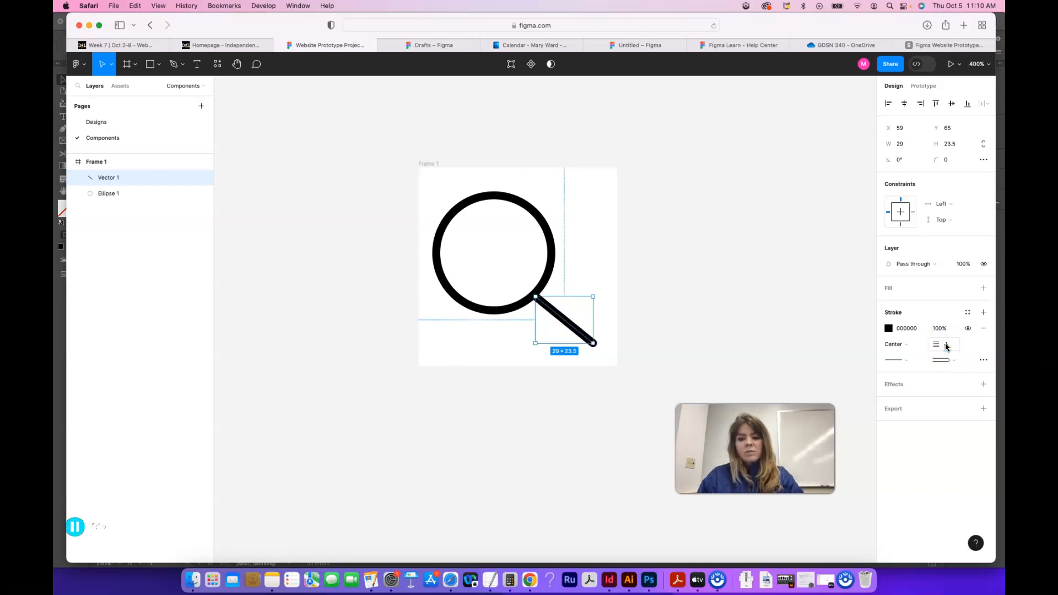
pyautogui.click(616, 280)
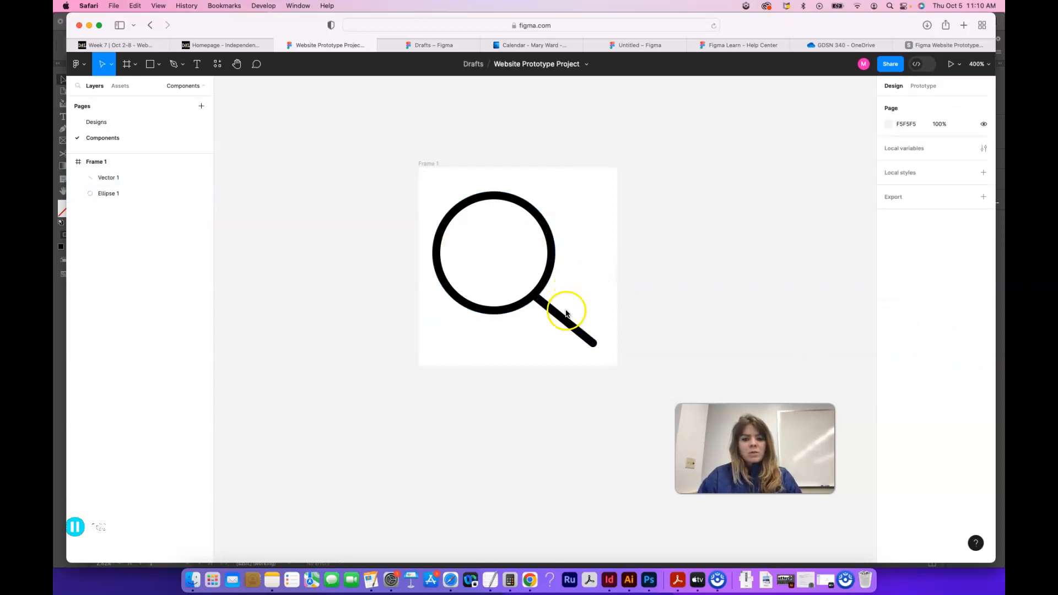
# Step: Turn the circle and handle together into a single component and display the file's local components
pyautogui.moveTo(431, 196); pyautogui.dragTo(587, 343)
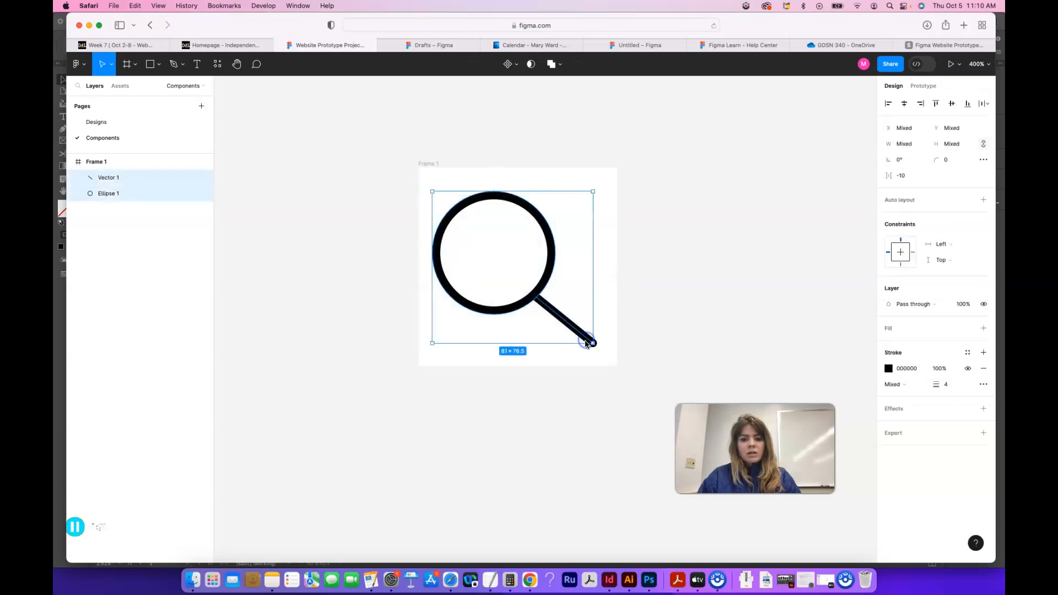
pyautogui.click(508, 64)
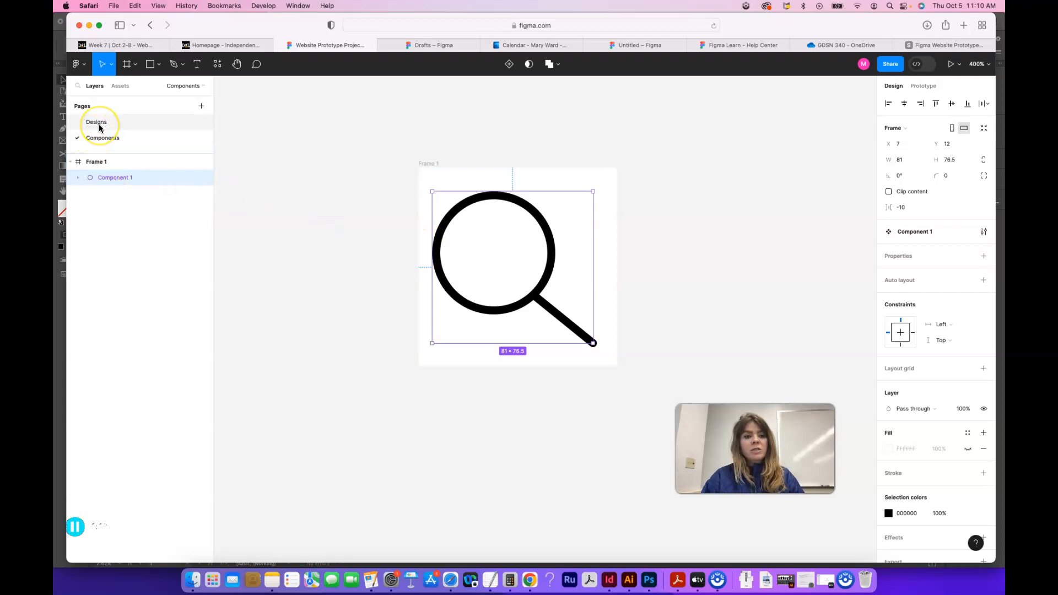
pyautogui.click(121, 88)
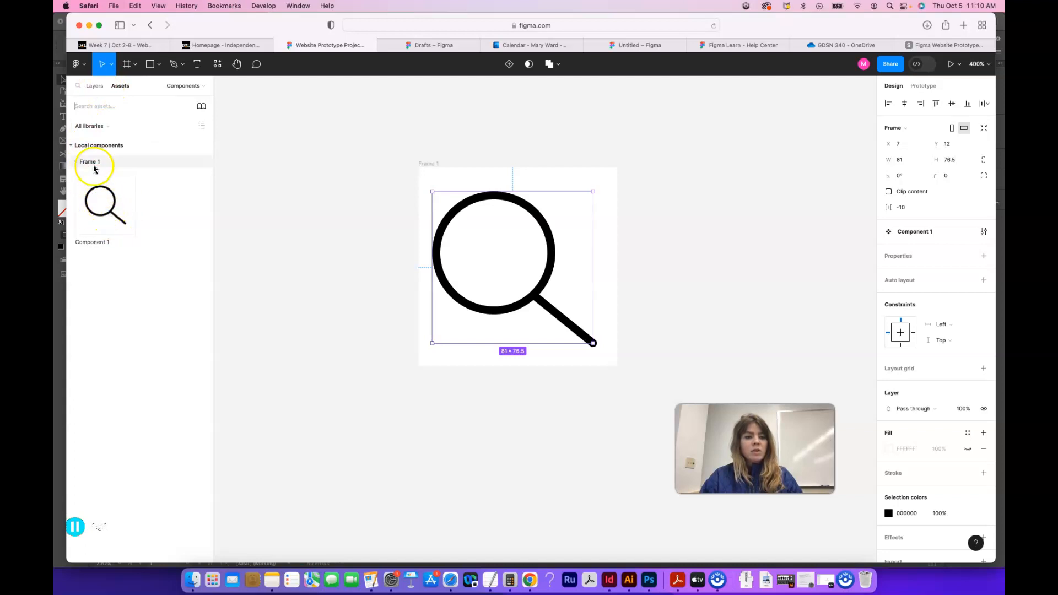
# Step: Rename the 100 × 100 frame Search Icon
pyautogui.click(429, 165)
pyautogui.doubleClick(429, 165)
pyautogui.write('SEarch Icon')
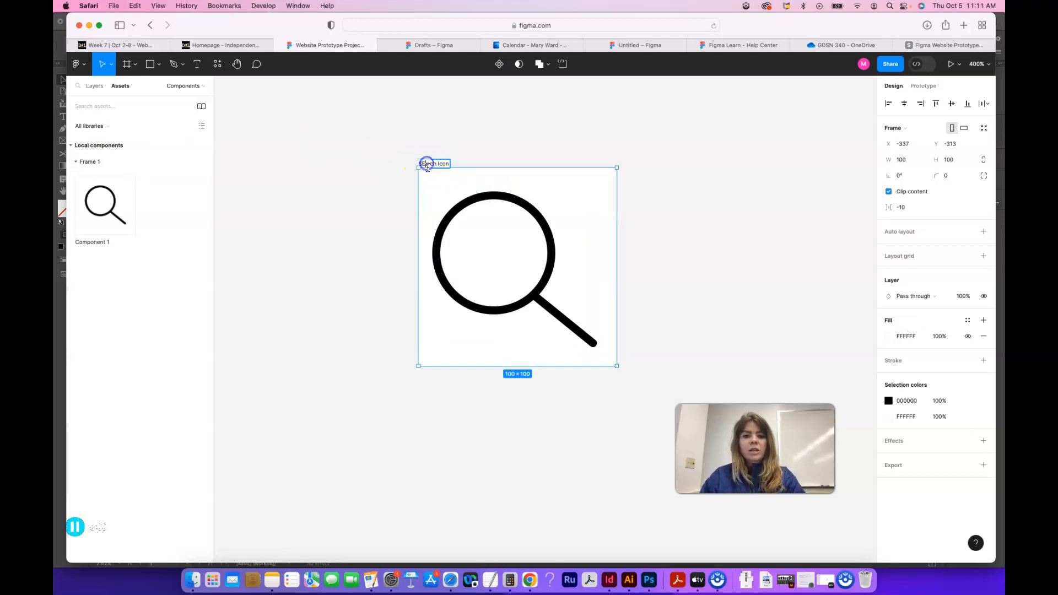
pyautogui.click(392, 209)
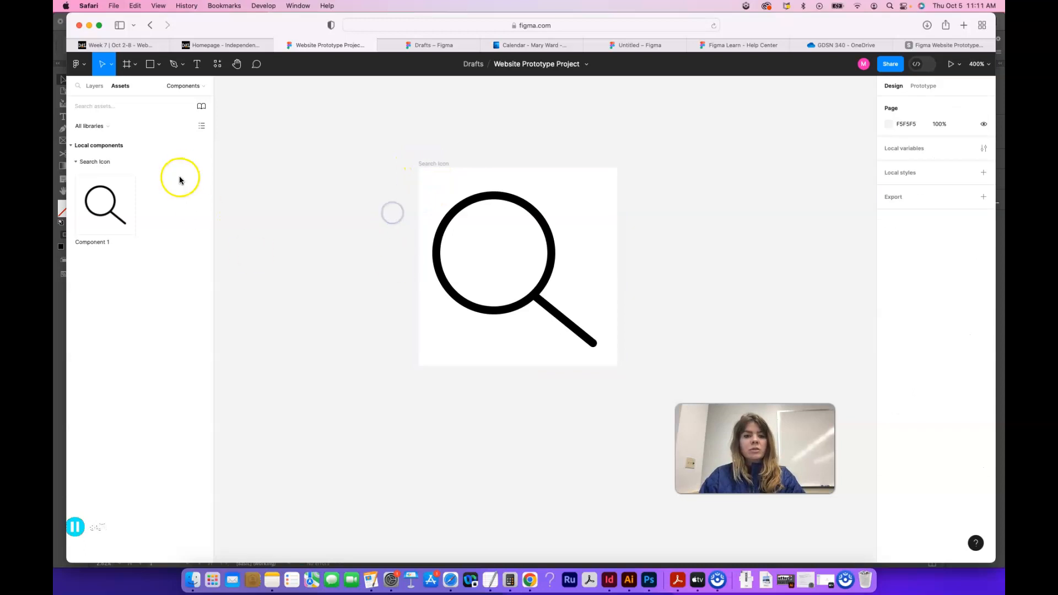
# Step: Recolor the magnifying glass component red (BA2F2F) and check its preview among the local components
pyautogui.click(534, 309)
pyautogui.click(889, 513)
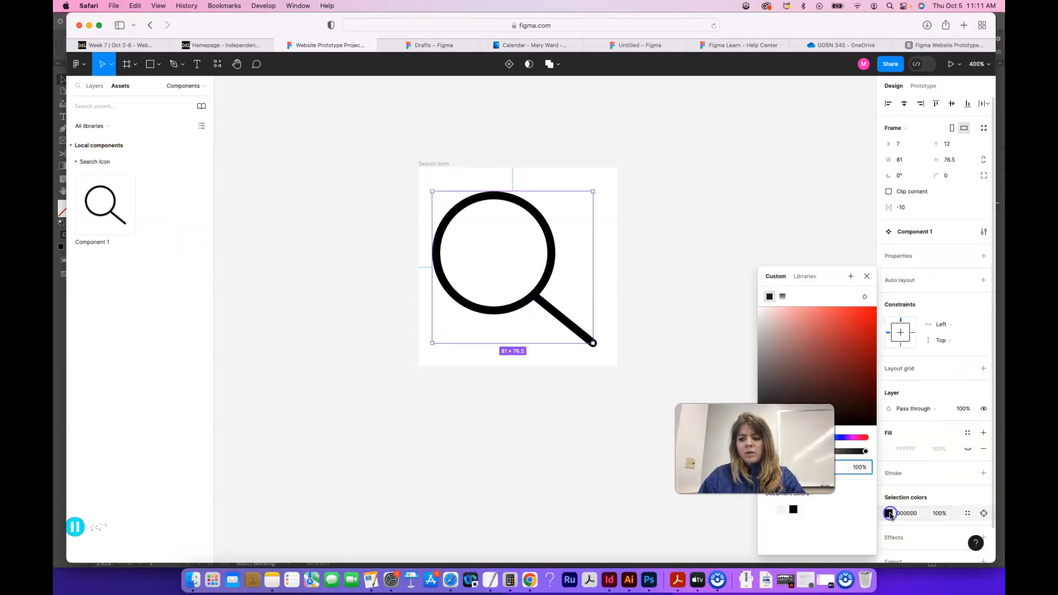
pyautogui.click(845, 344)
pyautogui.click(708, 289)
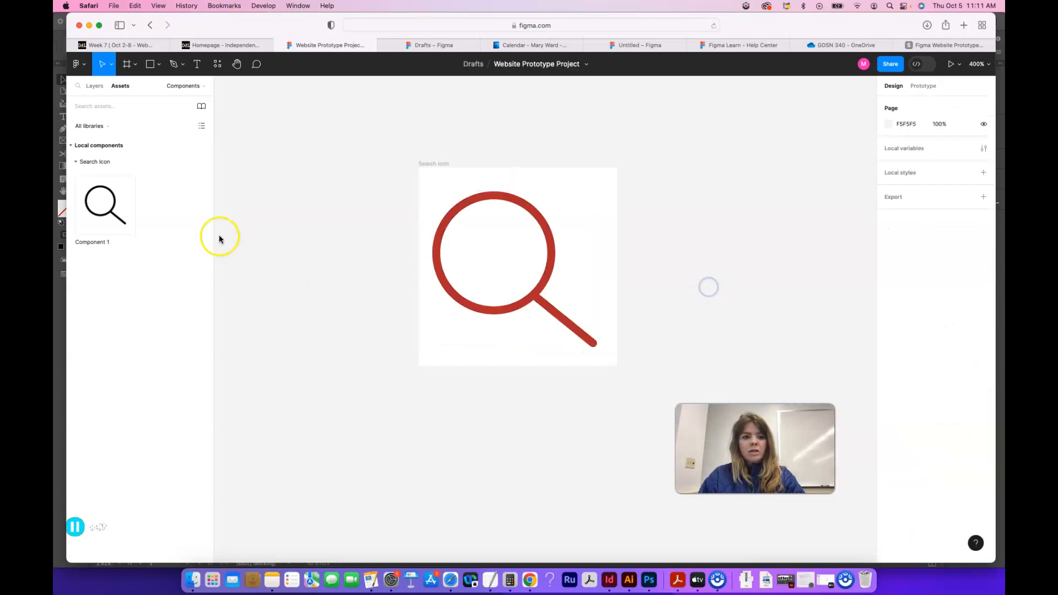
pyautogui.click(105, 218)
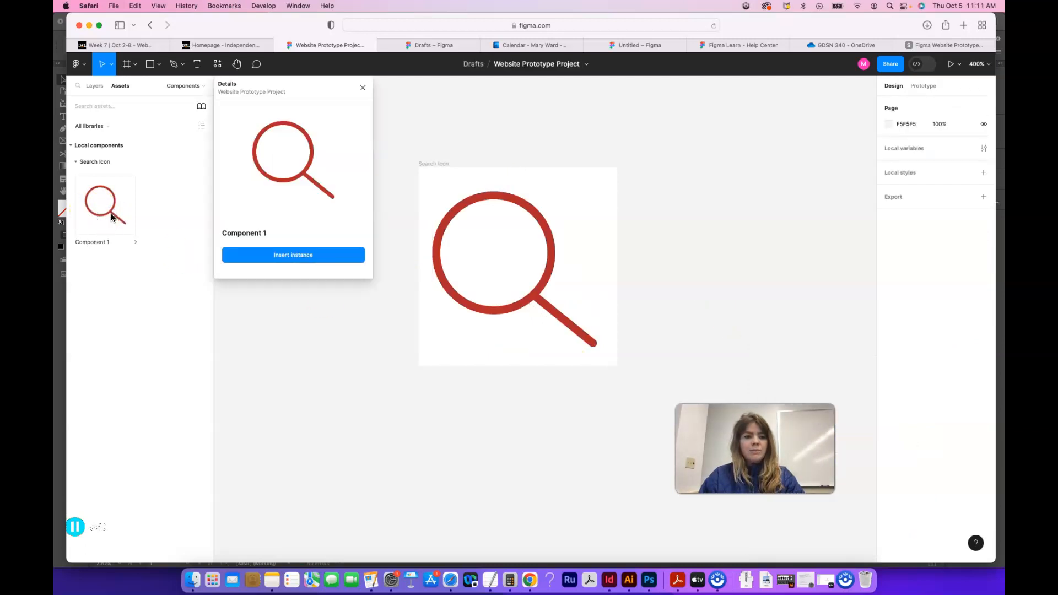
pyautogui.click(363, 88)
# Step: Undo the red recolor of the magnifying glass and check the component's preview again
pyautogui.click(457, 175)
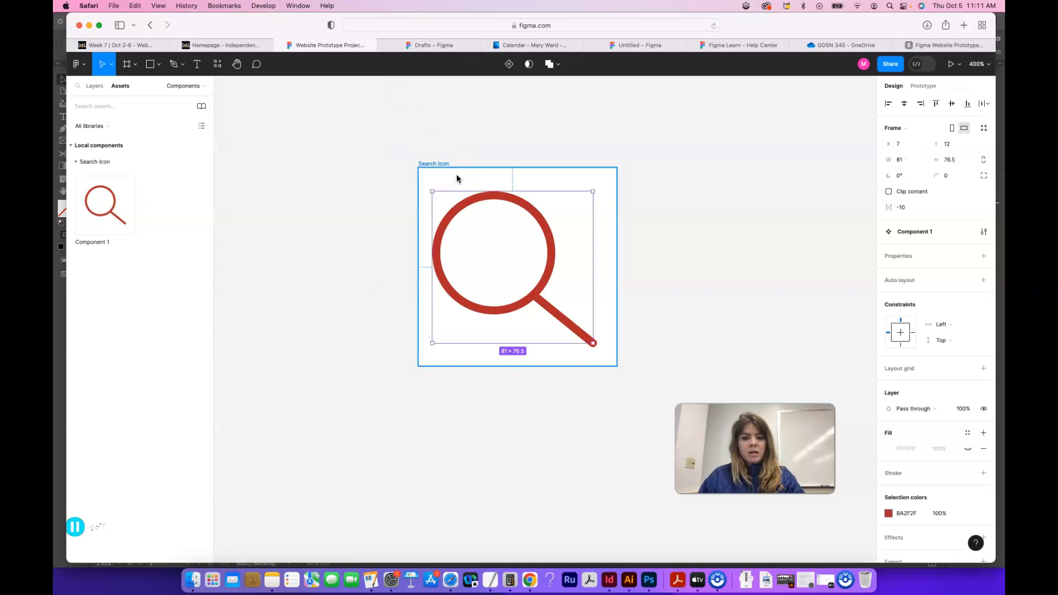
pyautogui.press('super+z')
pyautogui.click(336, 220)
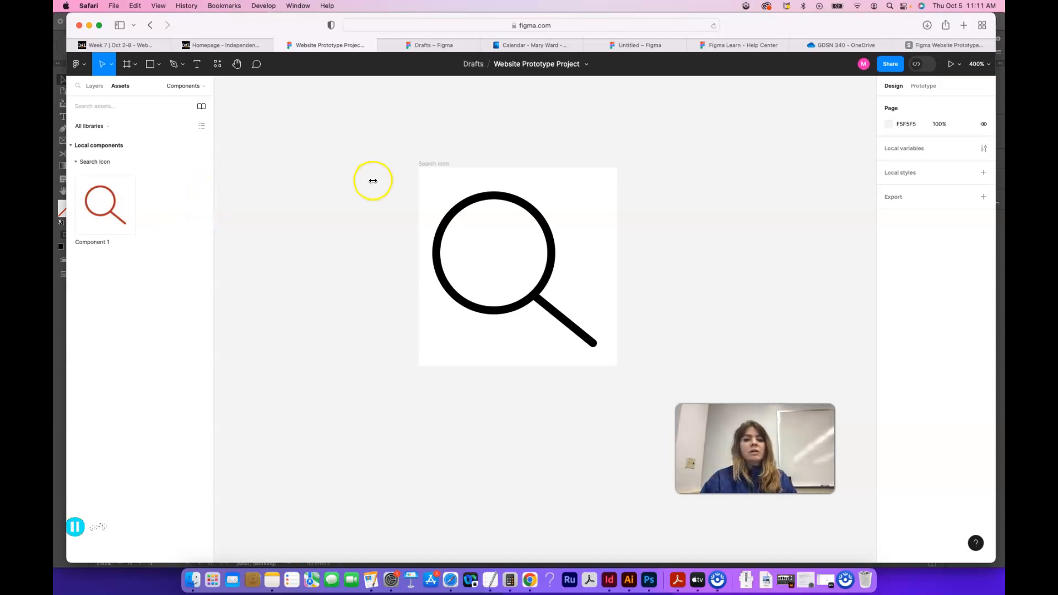
pyautogui.click(135, 189)
pyautogui.click(360, 90)
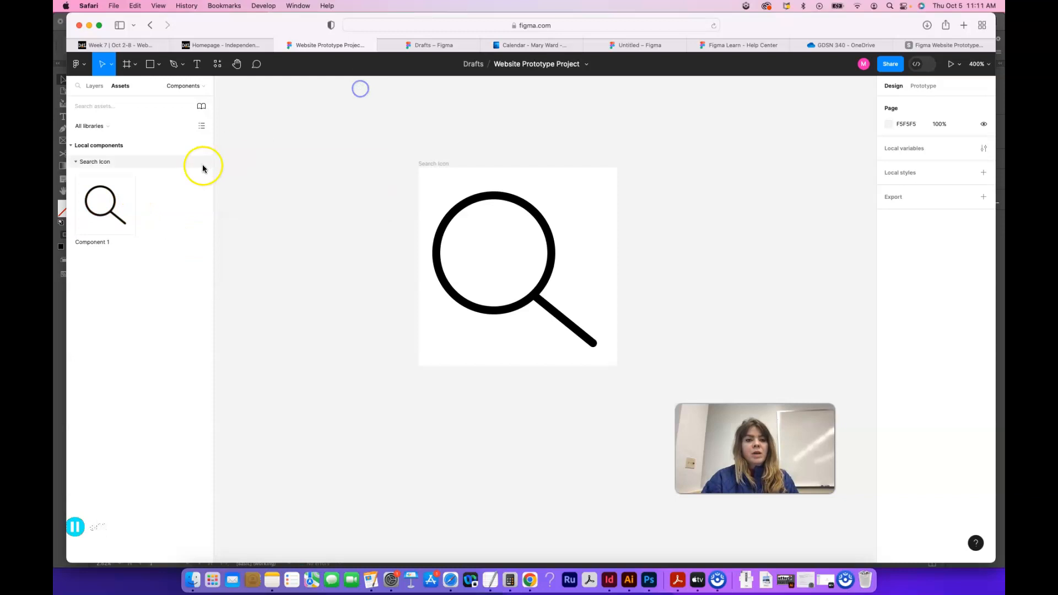
# Step: Check the Home frame's width on the Designs page
pyautogui.click(94, 86)
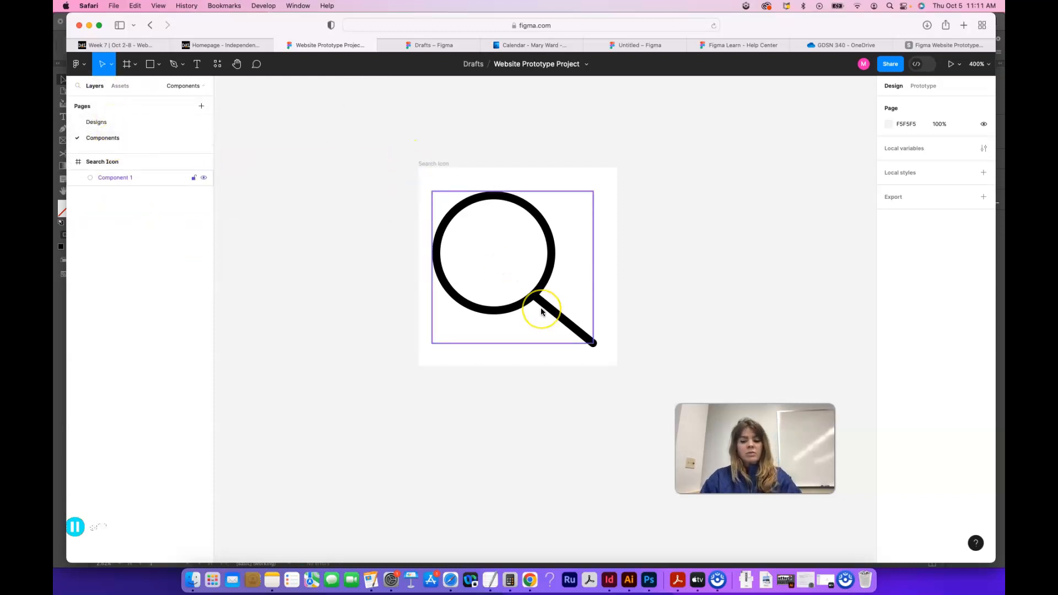
pyautogui.scroll(-5, 540, 307)
pyautogui.scroll(-5, 663, 293)
pyautogui.hscroll(2, 663, 292)
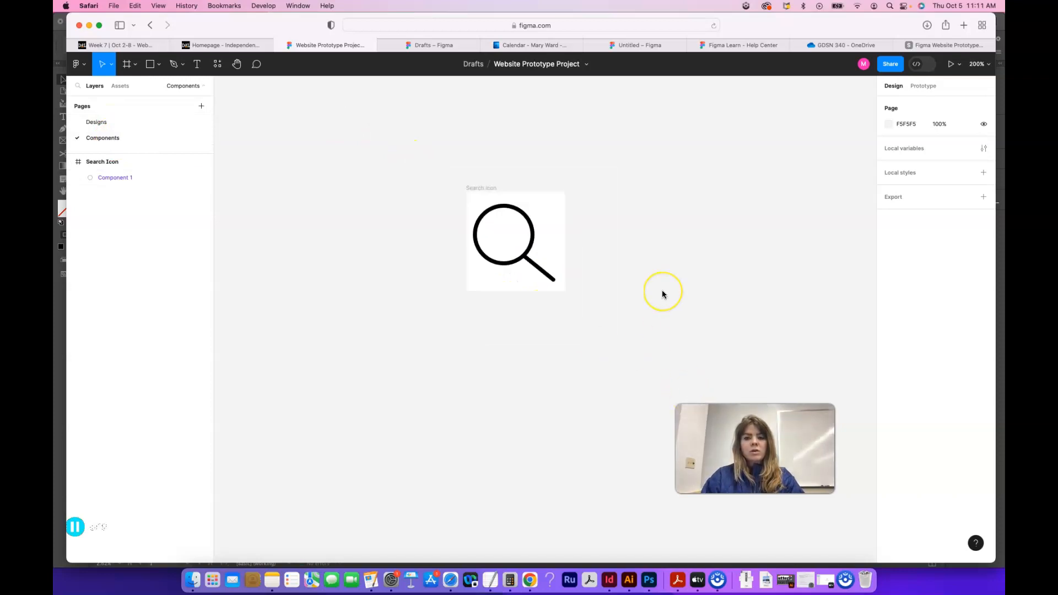
pyautogui.scroll(-2, 664, 293)
pyautogui.scroll(-5, 663, 293)
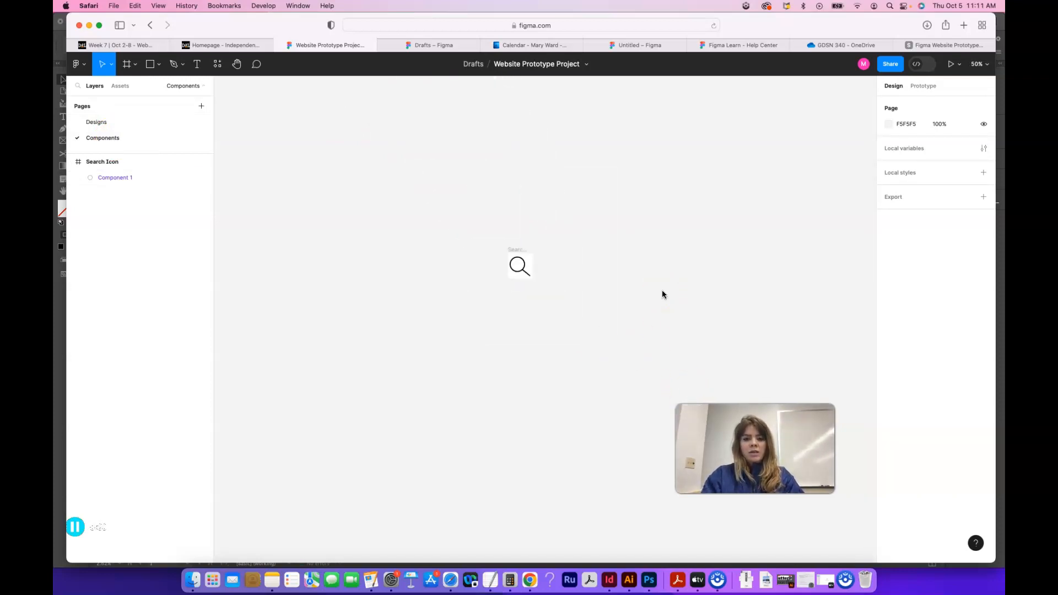
pyautogui.scroll(-4, 666, 316)
pyautogui.hscroll(4, 665, 316)
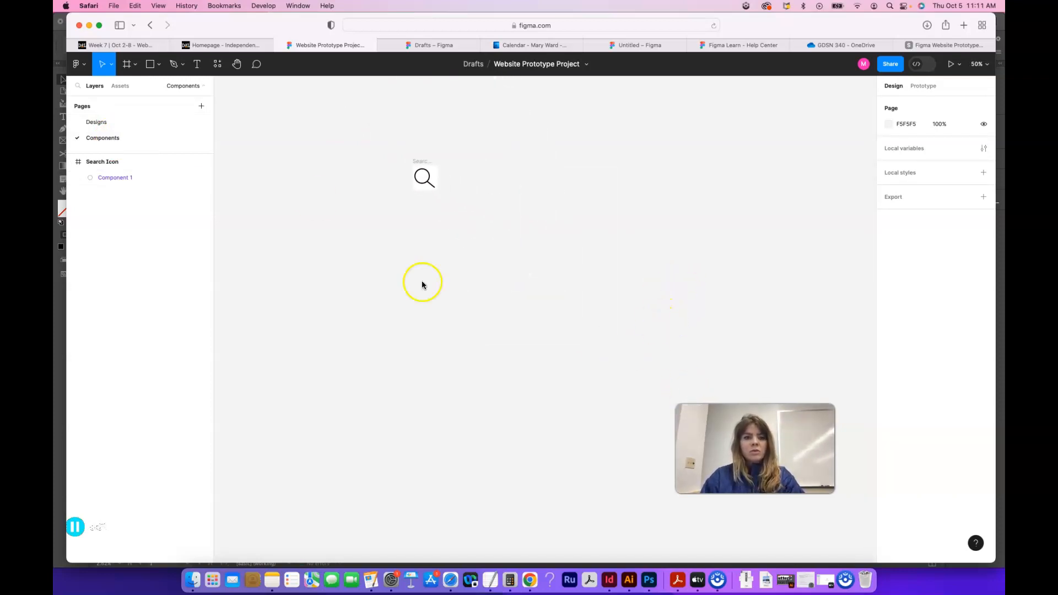
pyautogui.click(97, 122)
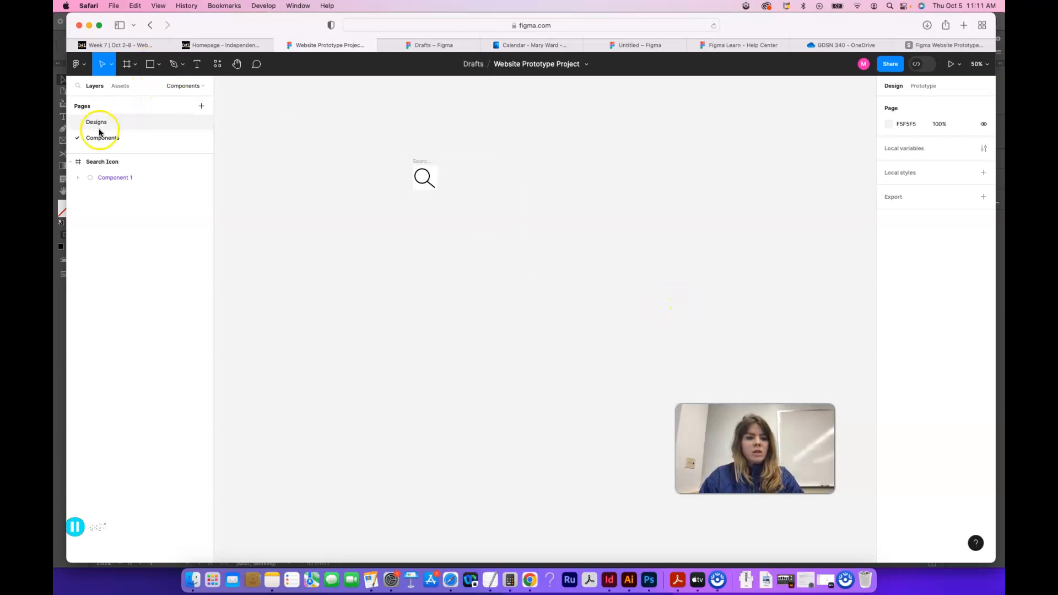
pyautogui.click(385, 259)
pyautogui.click(907, 161)
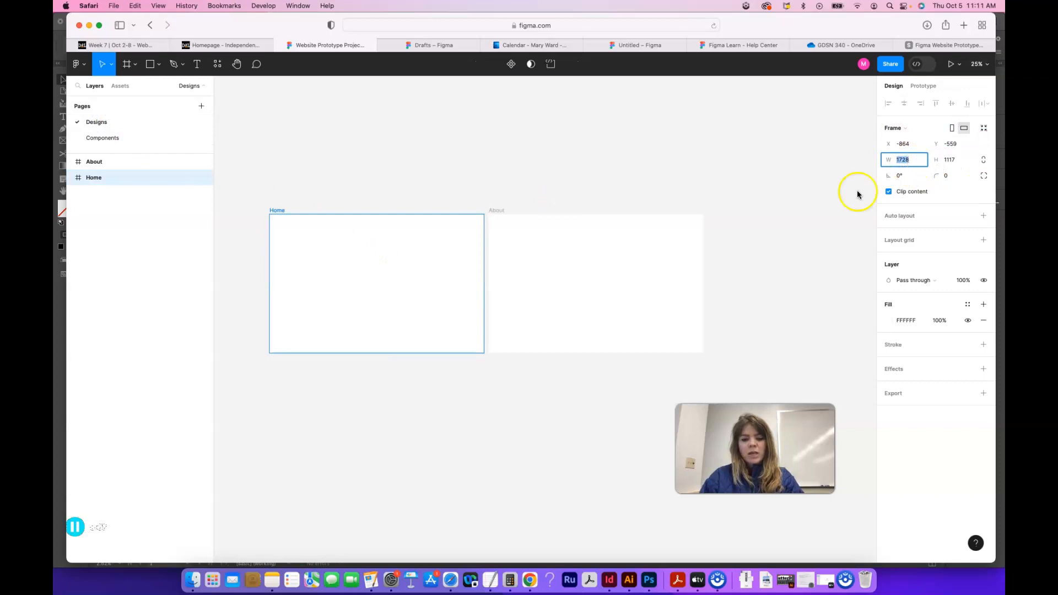
# Step: Draw a wide frame about 154 high below the search icon on the Components page and set its width to 1728
pyautogui.click(110, 137)
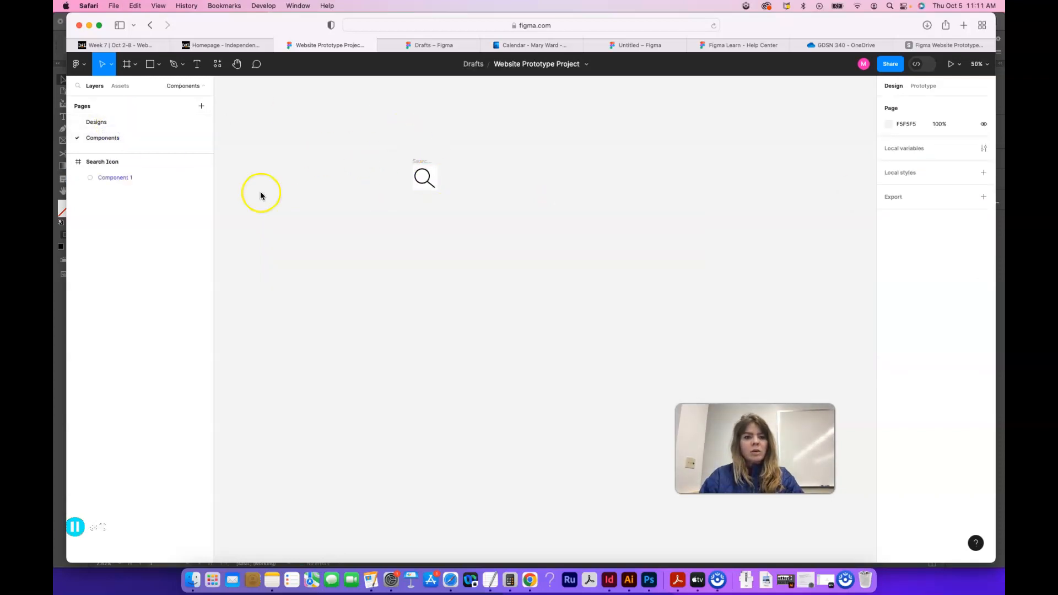
pyautogui.click(127, 64)
pyautogui.moveTo(364, 240); pyautogui.dragTo(615, 279)
pyautogui.click(906, 161)
pyautogui.press('Return')
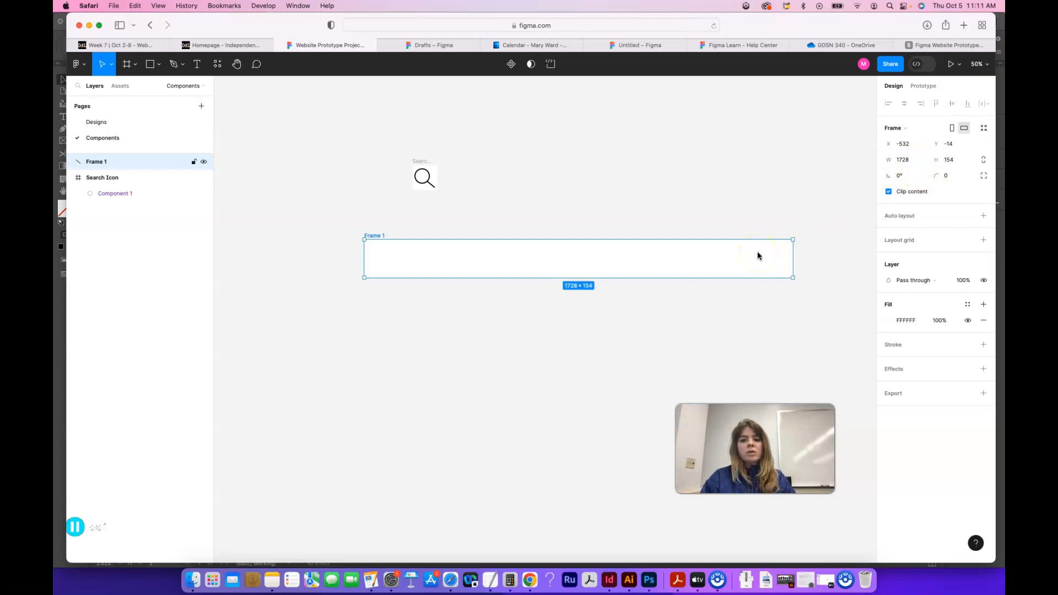
pyautogui.moveTo(892, 159); pyautogui.dragTo(663, 157)
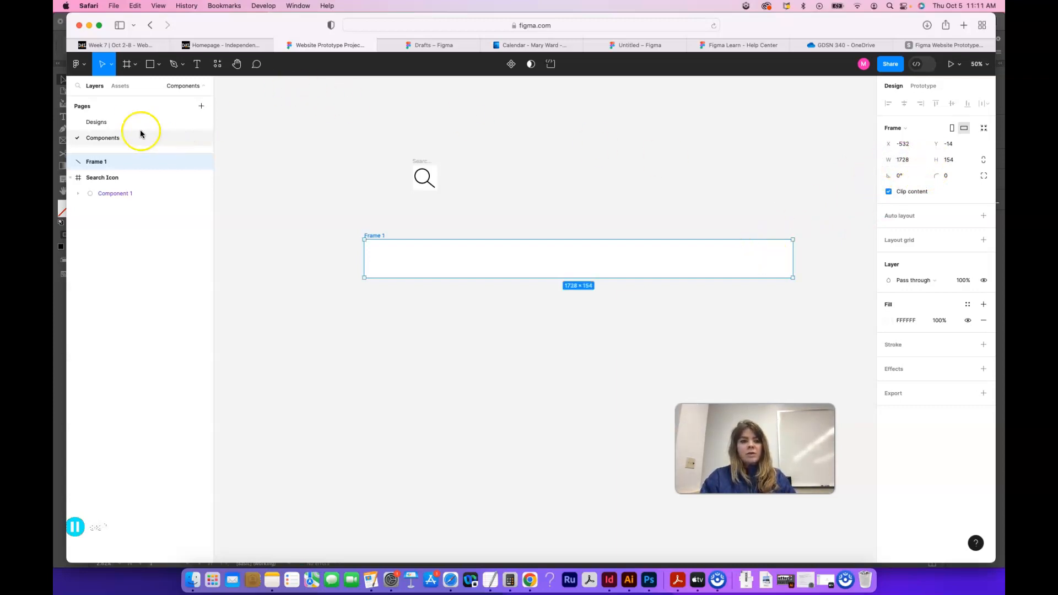
# Step: Rename the wide frame as "Navigation Bar"
pyautogui.doubleClick(382, 236)
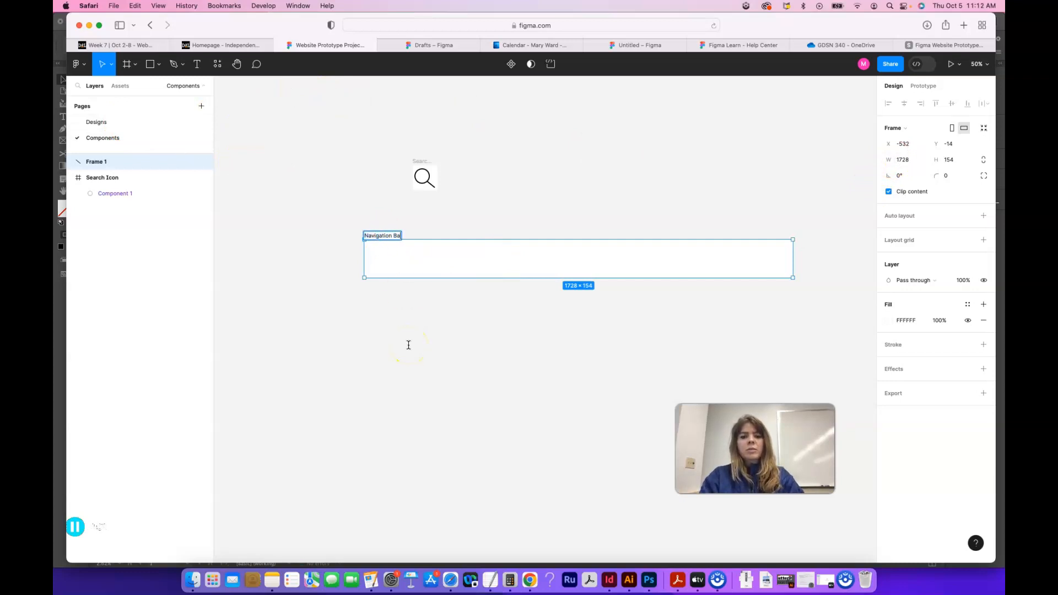
pyautogui.write('Navigation Bar')
pyautogui.click(550, 208)
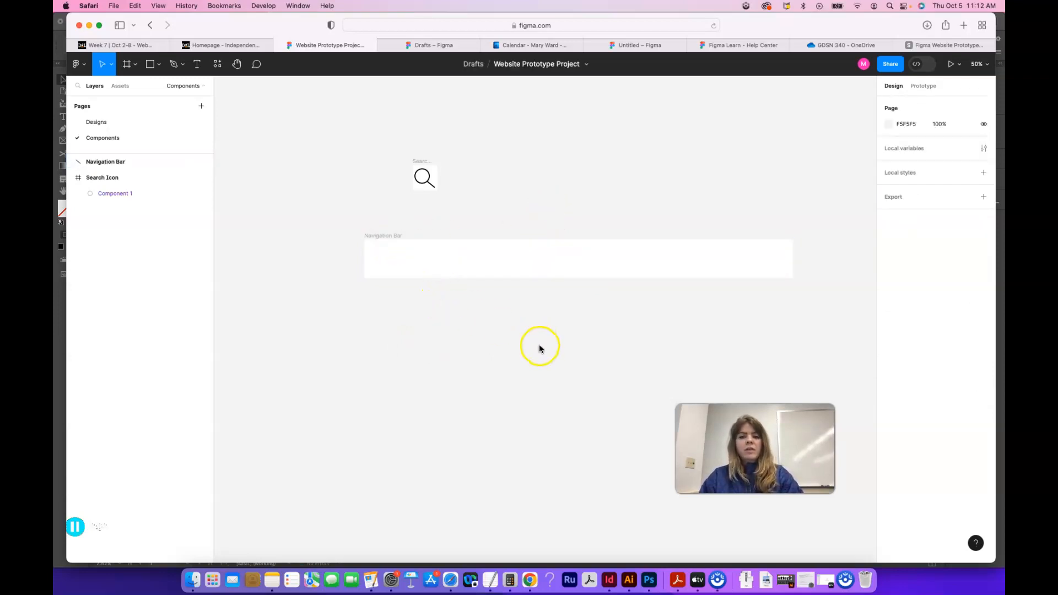
# Step: Look at the navigation bar on nike.com in a new browser tab and return to the Website Prototype Project file
pyautogui.click(964, 26)
pyautogui.write('nike.com')
pyautogui.press('Return')
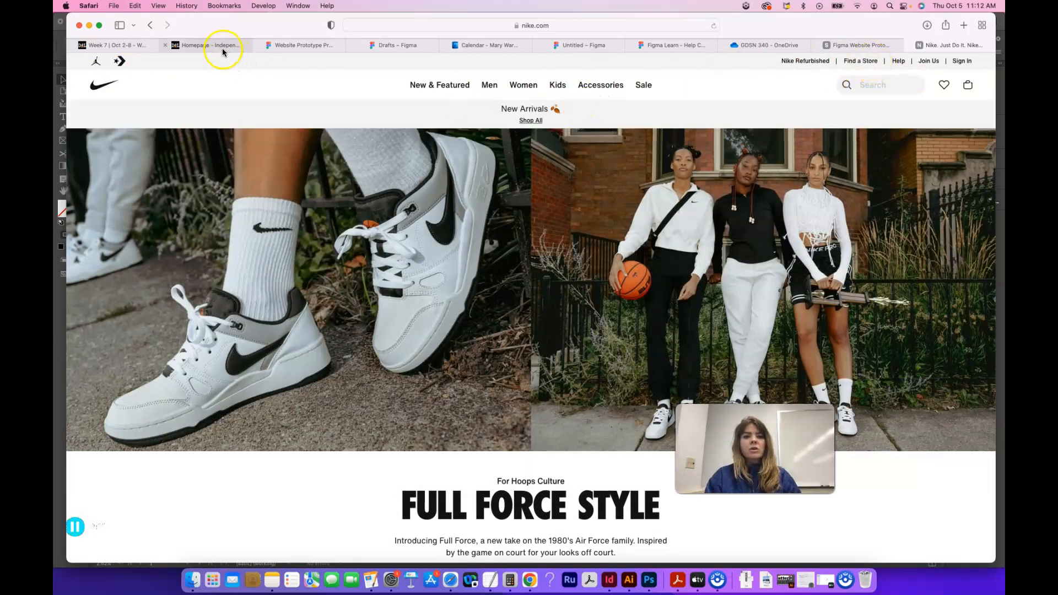
pyautogui.click(298, 47)
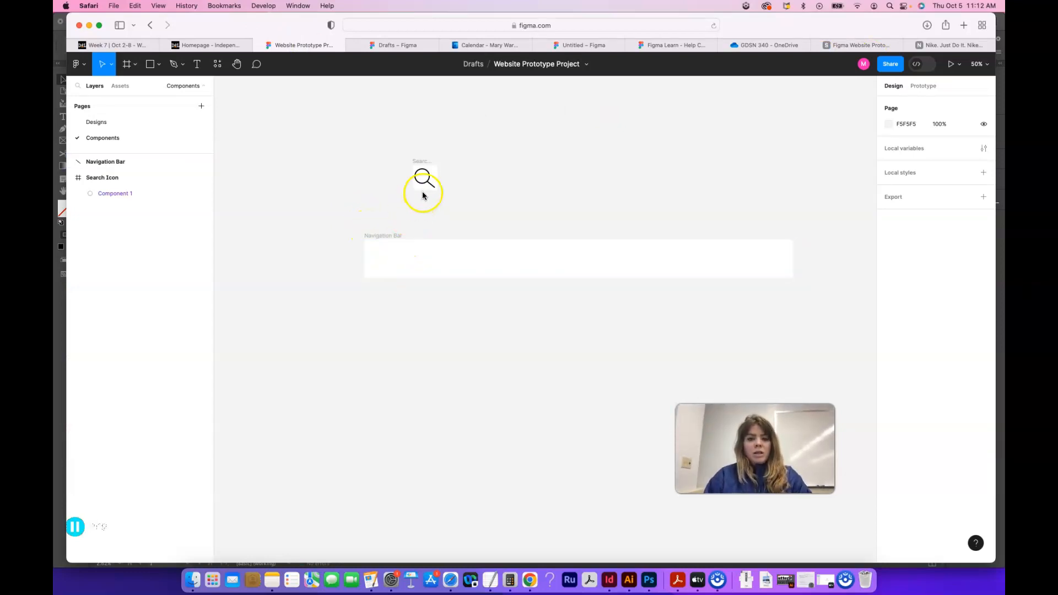
# Step: Place an instance of the search icon component inside the Navigation Bar frame, near its right end
pyautogui.click(120, 86)
pyautogui.click(106, 201)
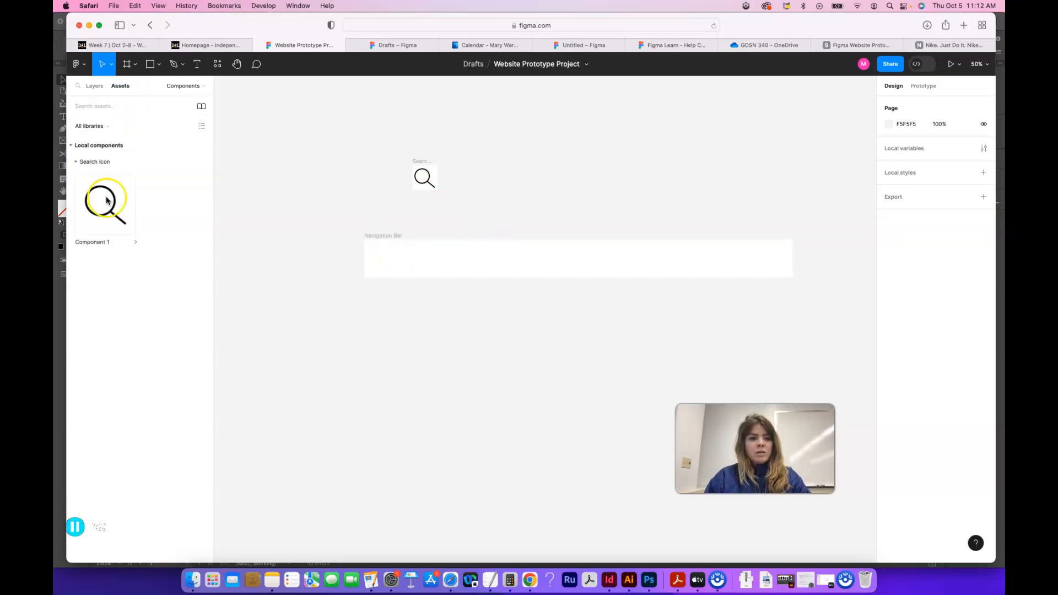
pyautogui.click(284, 255)
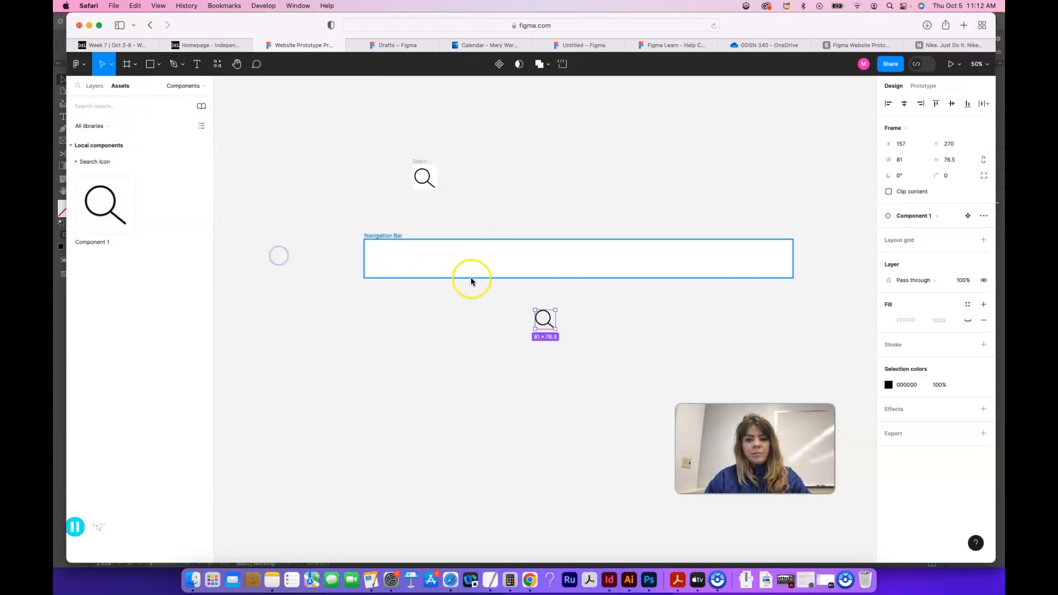
pyautogui.moveTo(544, 319); pyautogui.dragTo(695, 258)
pyautogui.moveTo(769, 262); pyautogui.dragTo(772, 263)
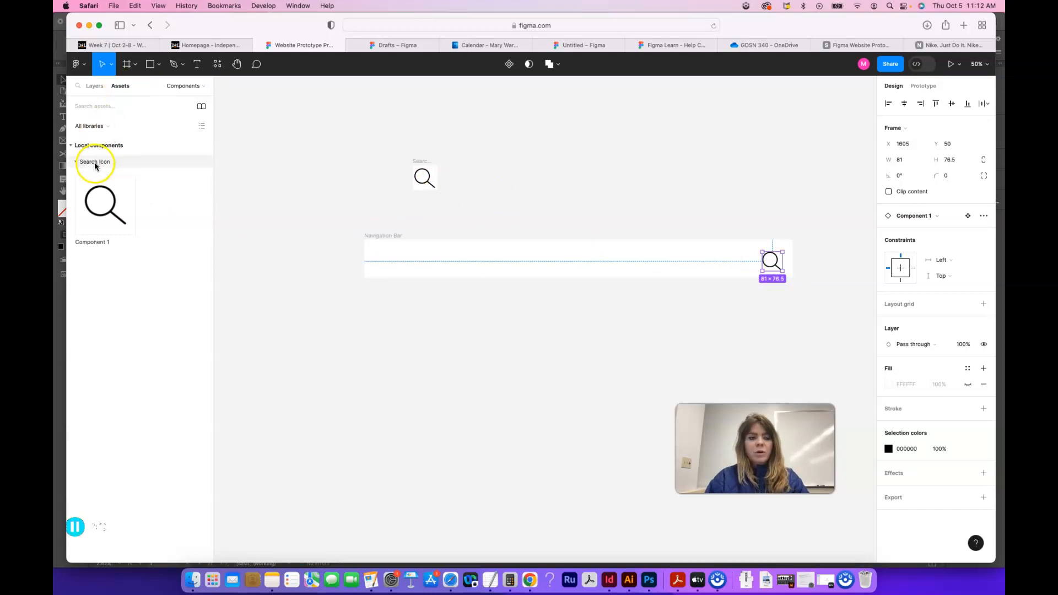
# Step: Adjust the search icon's position within the Navigation Bar frame to X 1589, Y 39
pyautogui.moveTo(772, 253); pyautogui.dragTo(771, 251)
pyautogui.press('super+z')
pyautogui.press('Up')
pyautogui.press('Up')
pyautogui.press('Up')
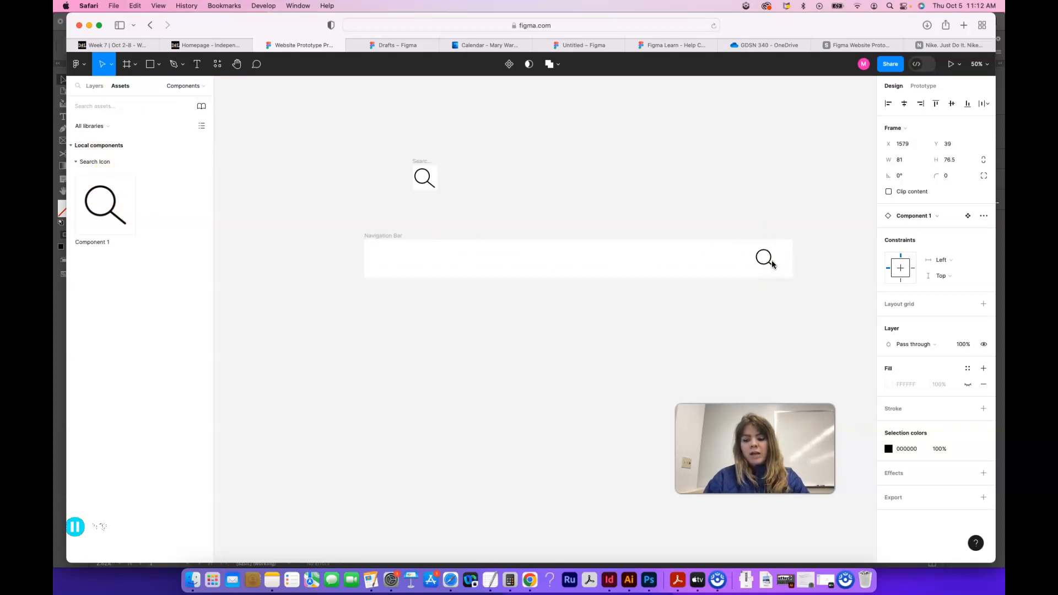
pyautogui.hotkey('shift', 'Right')
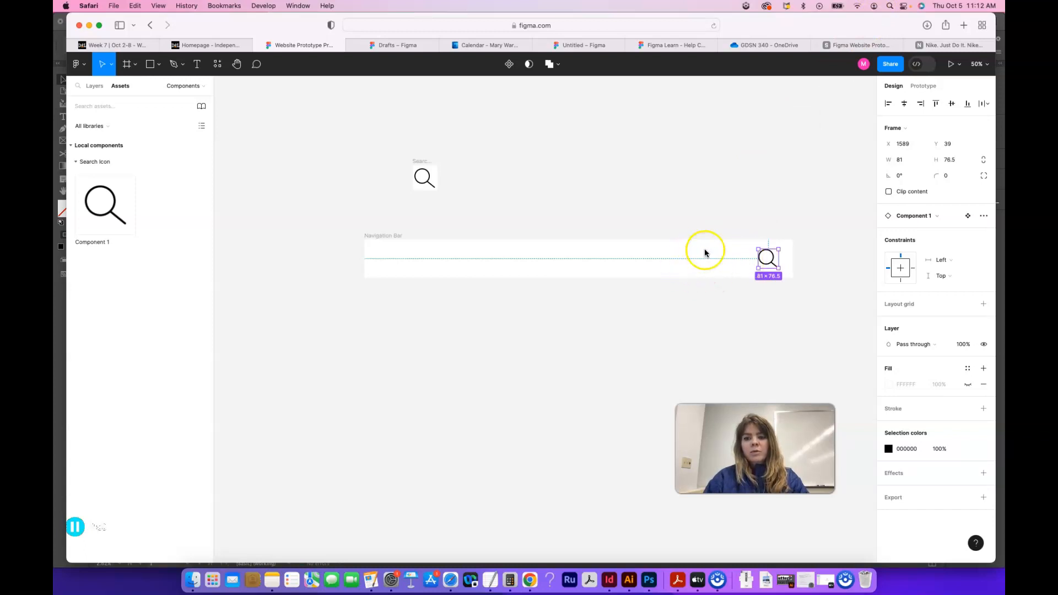
pyautogui.click(760, 184)
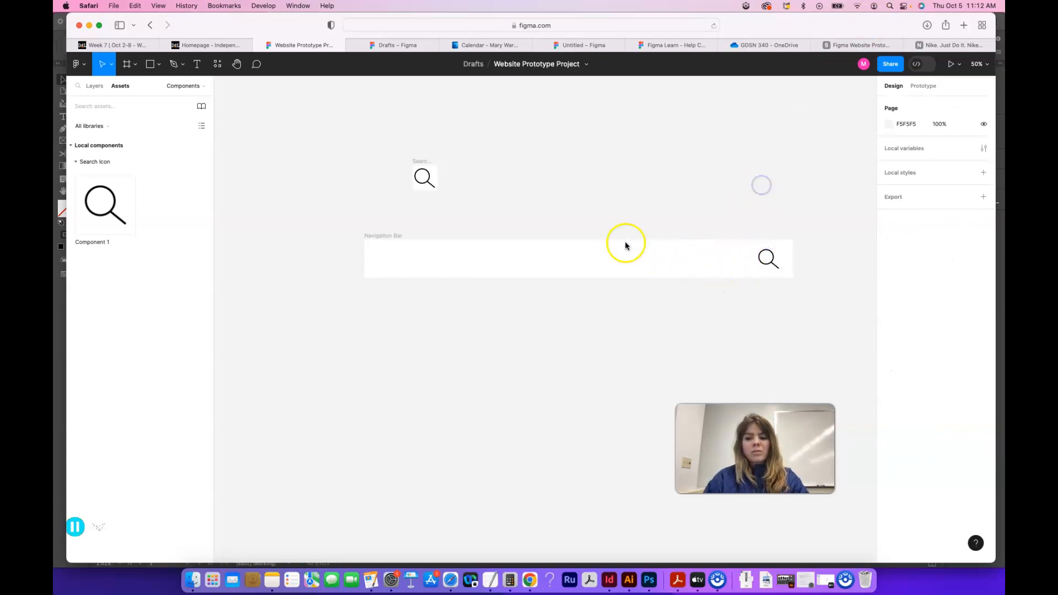
# Step: Constrain the search icon in the Navigation Bar to Right horizontally, keeping Top vertically
pyautogui.moveTo(755, 268); pyautogui.dragTo(770, 266)
pyautogui.click(769, 263)
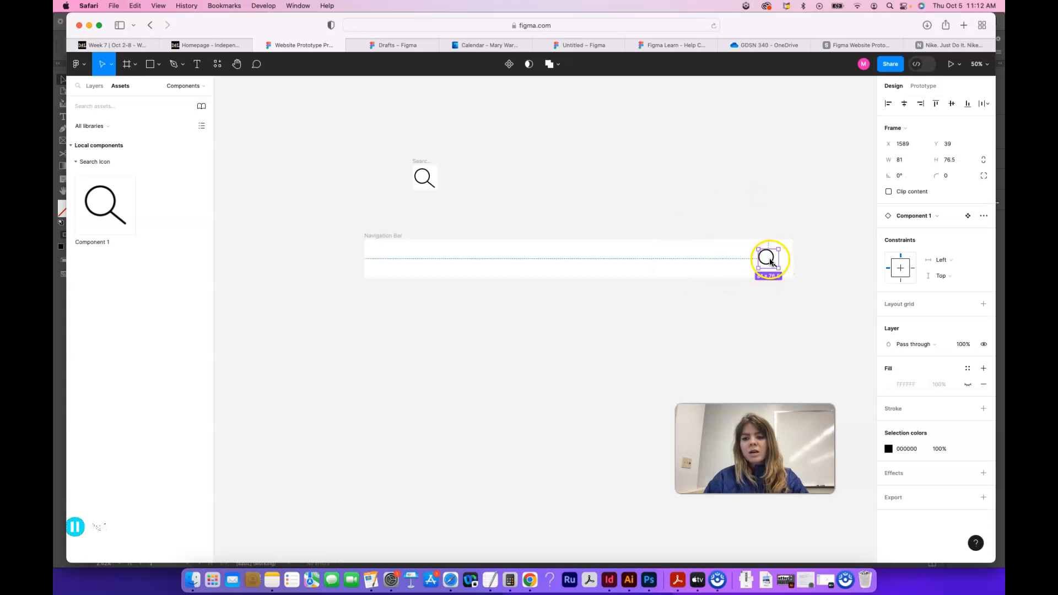
pyautogui.click(941, 260)
pyautogui.click(945, 273)
pyautogui.click(944, 275)
pyautogui.click(945, 275)
pyautogui.click(794, 274)
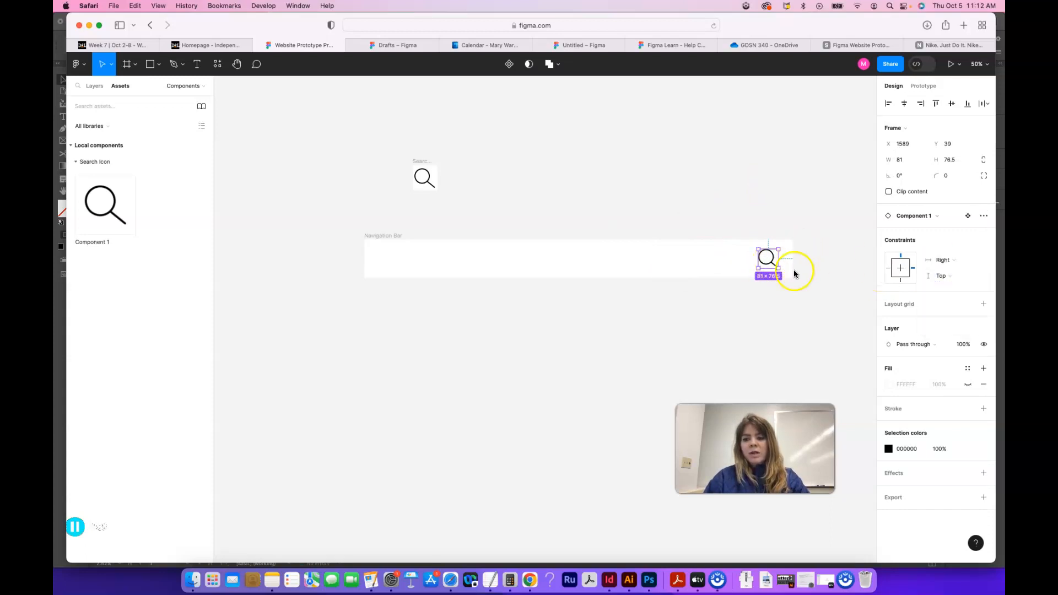
# Step: Try resizing the Navigation Bar frame to test the search icon's right constraint, and review the icon's constraint settings
pyautogui.click(383, 237)
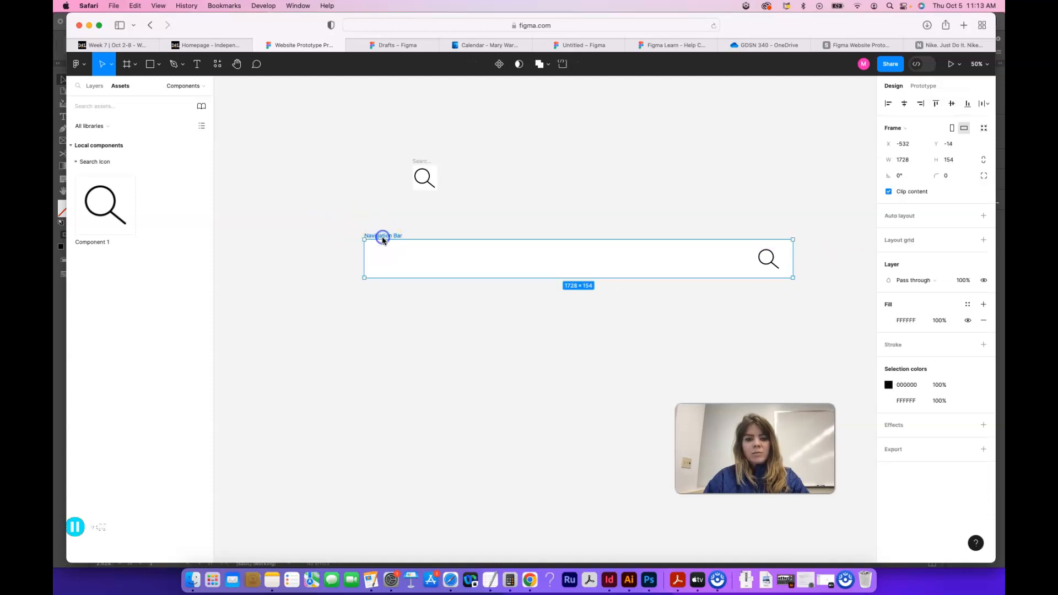
pyautogui.moveTo(792, 278); pyautogui.dragTo(745, 282)
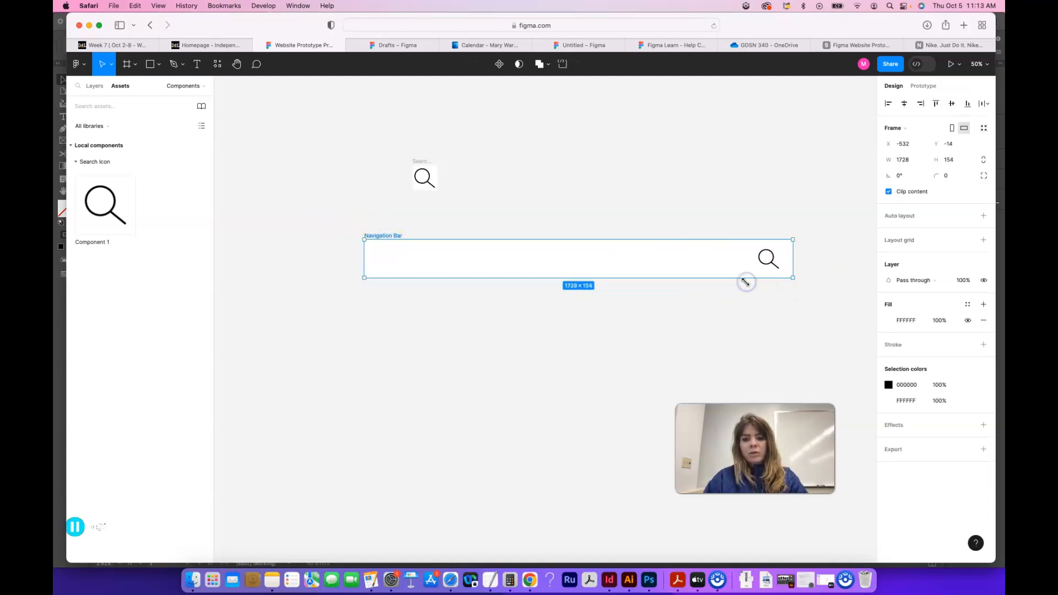
pyautogui.click(767, 258)
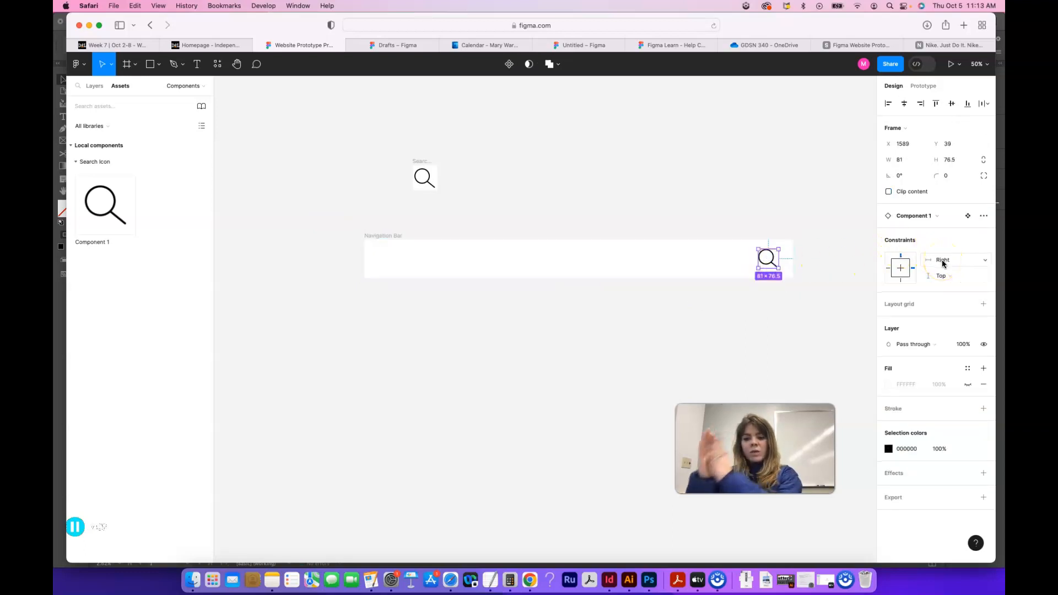
pyautogui.click(943, 277)
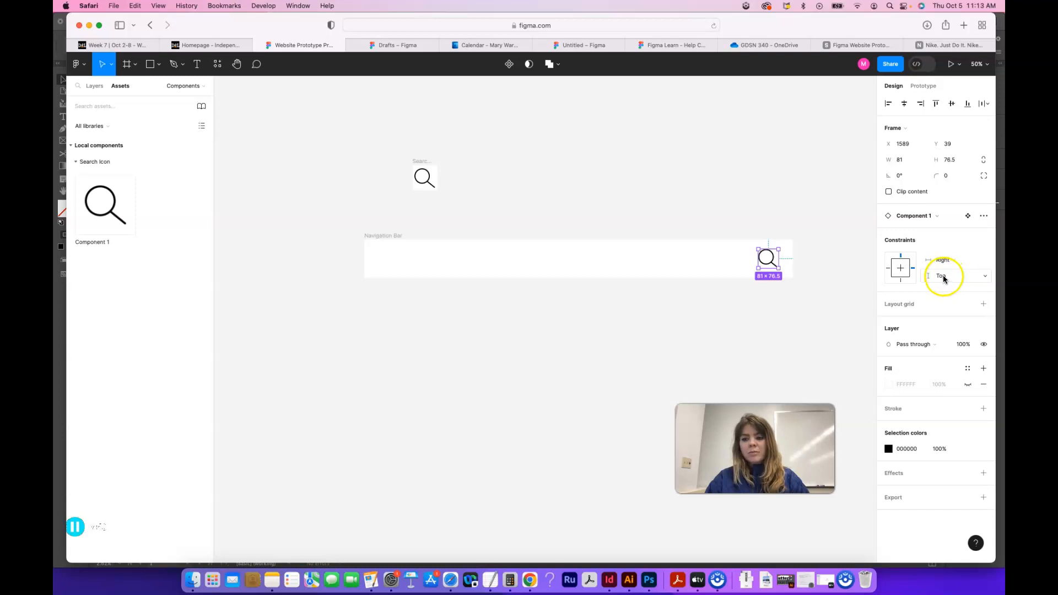
pyautogui.click(673, 259)
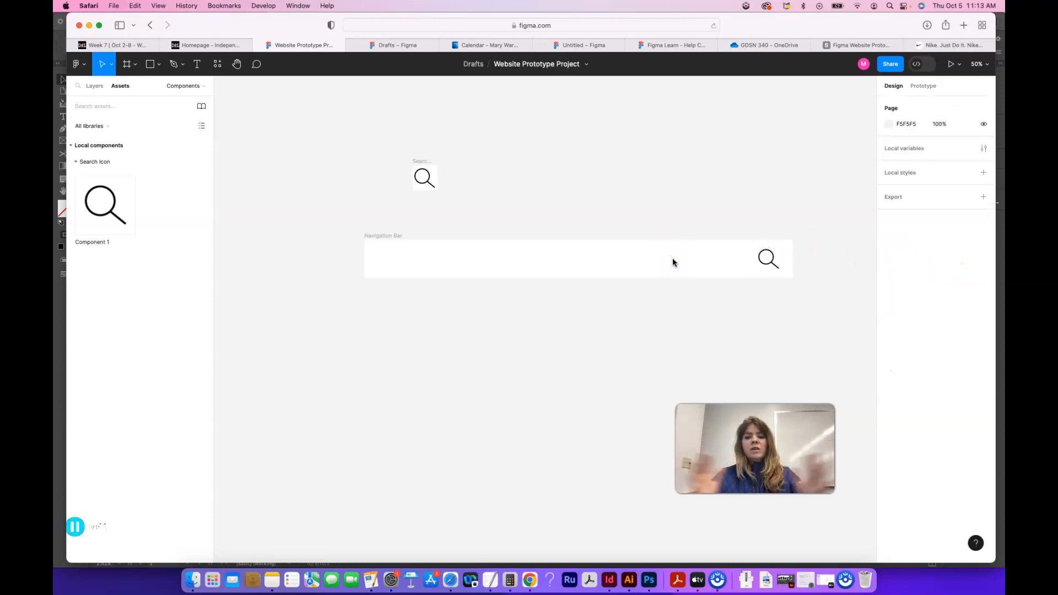
pyautogui.click(614, 270)
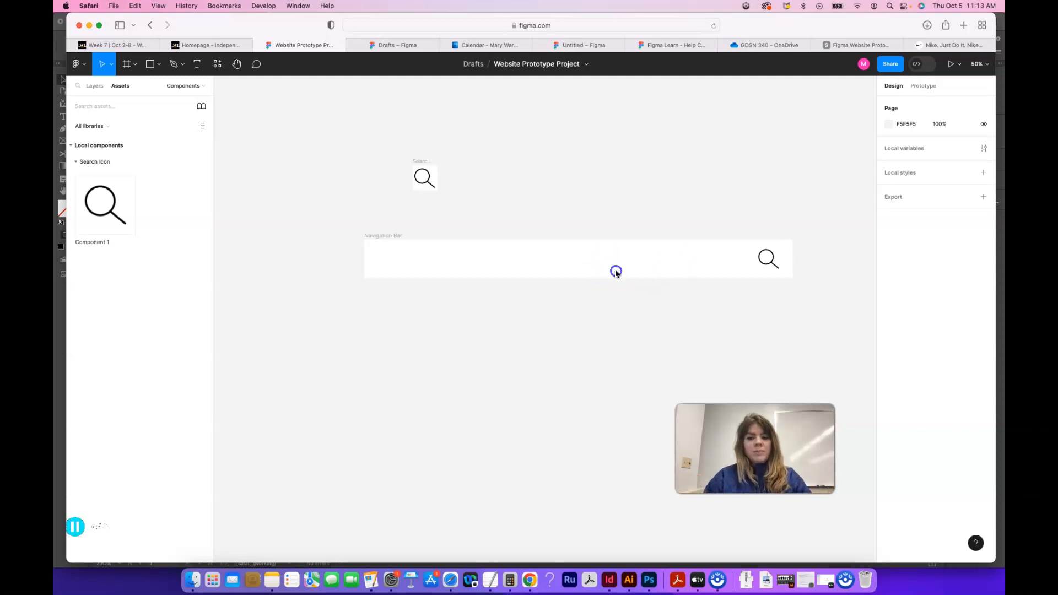
# Step: Add a text box about 316 by 118 in the middle of the Navigation Bar reading "Logo Text"
pyautogui.click(199, 65)
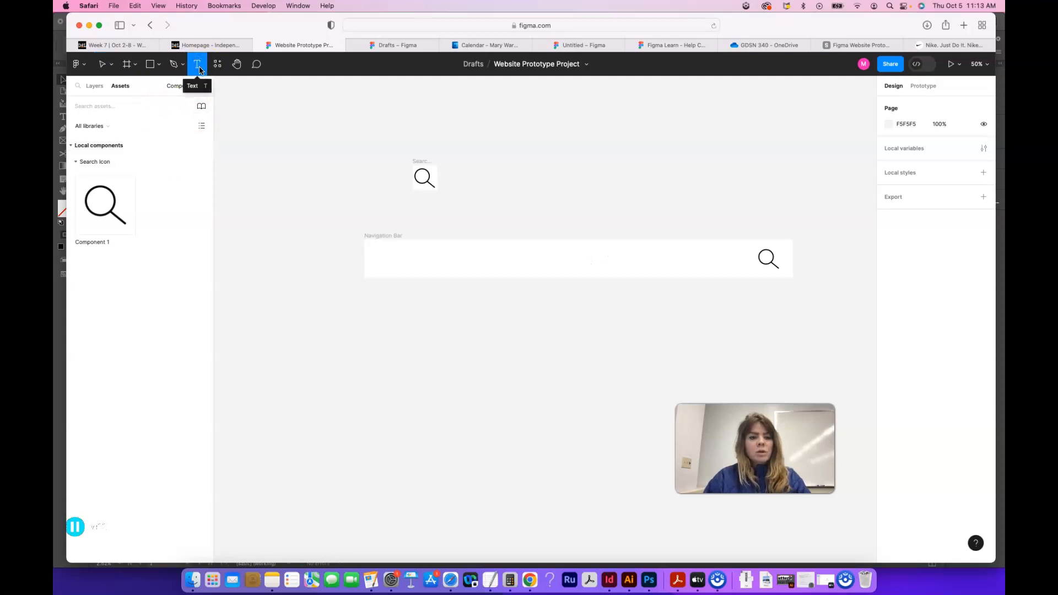
pyautogui.click(199, 65)
pyautogui.moveTo(570, 264); pyautogui.dragTo(610, 273)
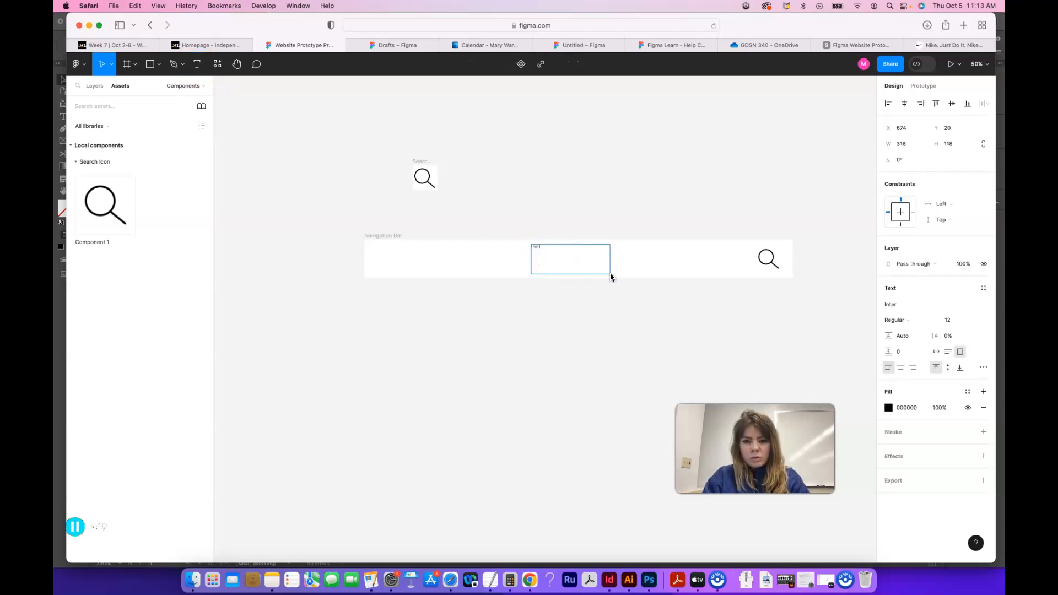
# Step: Enlarge the Logo Text wording to font size 64
pyautogui.press('super+a')
pyautogui.press('super+shift+period')
pyautogui.press('super+shift+period')
pyautogui.press('super+shift+period')
pyautogui.press('super+shift+period')
pyautogui.press('super+shift+period')
pyautogui.press('super+shift+period')
pyautogui.press('super+shift+period')
pyautogui.press('super+shift+period')
pyautogui.press('super+shift+period')
pyautogui.press('super+shift+period')
pyautogui.press('super+shift+period')
pyautogui.press('super+shift+period')
pyautogui.press('super+shift+period')
pyautogui.press('super+shift+period')
pyautogui.press('super+shift+period')
pyautogui.press('super+shift+period')
pyautogui.press('super+shift+period')
pyautogui.press('super+shift+period')
pyautogui.press('super+shift+period')
pyautogui.press('super+shift+period')
pyautogui.press('super+shift+period')
pyautogui.press('super+shift+period')
pyautogui.press('super+shift+period')
pyautogui.press('super+shift+period')
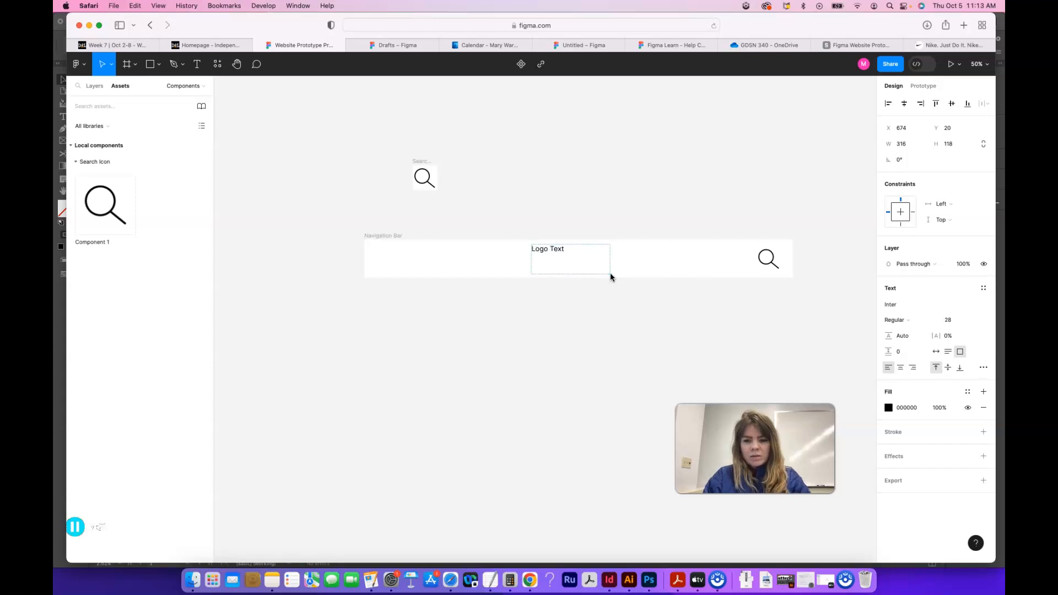
pyautogui.press('super+shift+period')
pyautogui.press('super+shift+period')
pyautogui.press('super+shift+period')
pyautogui.press('super+shift+period')
pyautogui.press('super+shift+period')
pyautogui.press('super+shift+period')
pyautogui.press('super+shift+period')
pyautogui.press('super+shift+period')
pyautogui.press('super+shift+period')
pyautogui.press('super+shift+period')
pyautogui.press('super+shift+period')
pyautogui.press('super+shift+period')
pyautogui.press('super+shift+period')
pyautogui.press('super+shift+period')
pyautogui.press('super+shift+period')
pyautogui.press('super+shift+period')
pyautogui.press('super+shift+period')
pyautogui.press('super+shift+period')
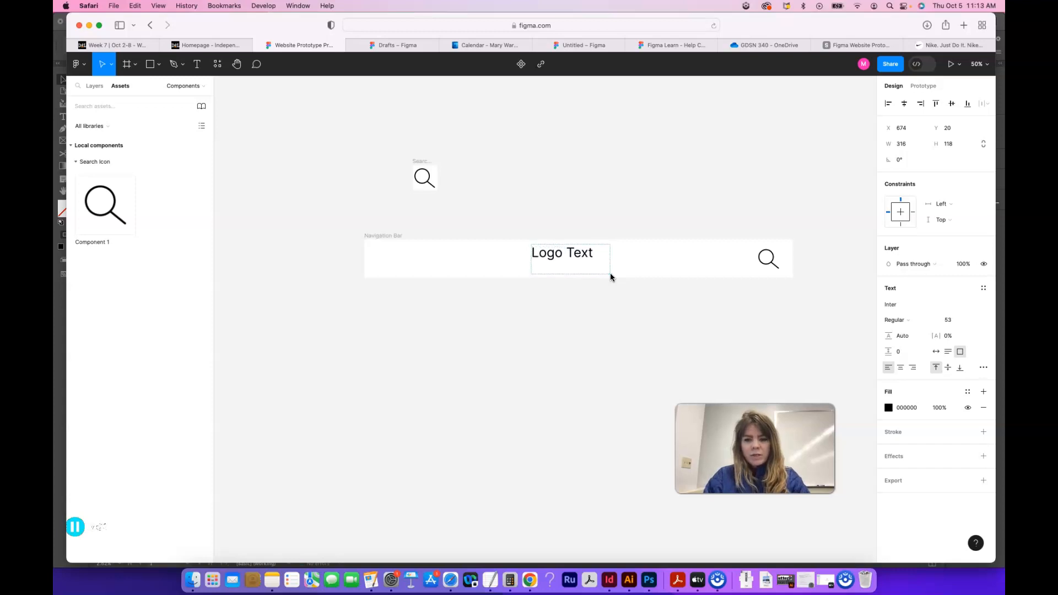
pyautogui.click(675, 288)
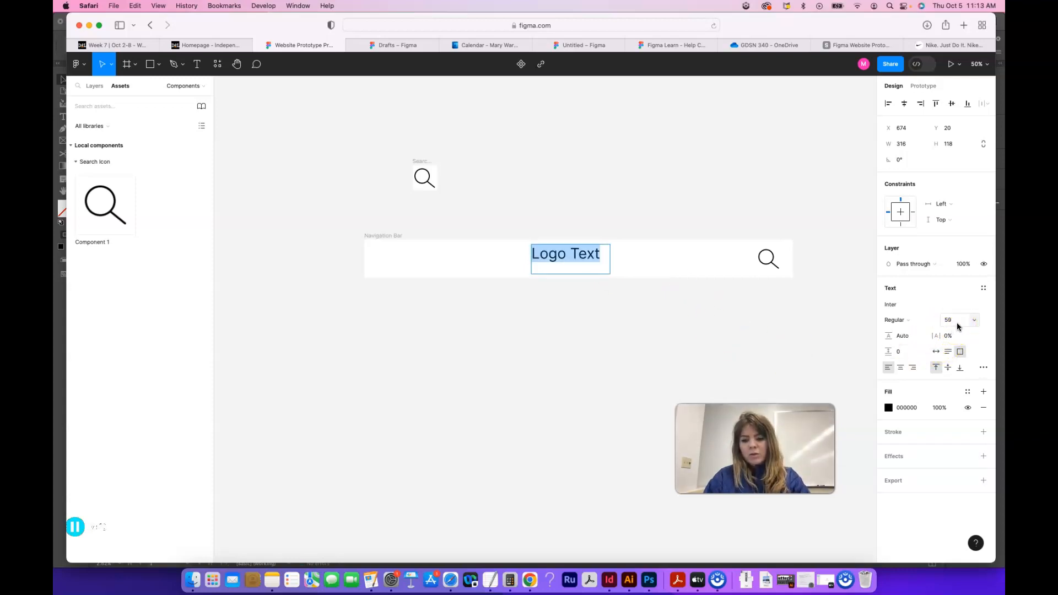
pyautogui.click(968, 320)
pyautogui.moveTo(959, 391); pyautogui.dragTo(960, 450)
# Step: Set the Logo Text font to Inika and centre-align it within its text box
pyautogui.doubleClick(599, 256)
pyautogui.press('super+a')
pyautogui.click(892, 305)
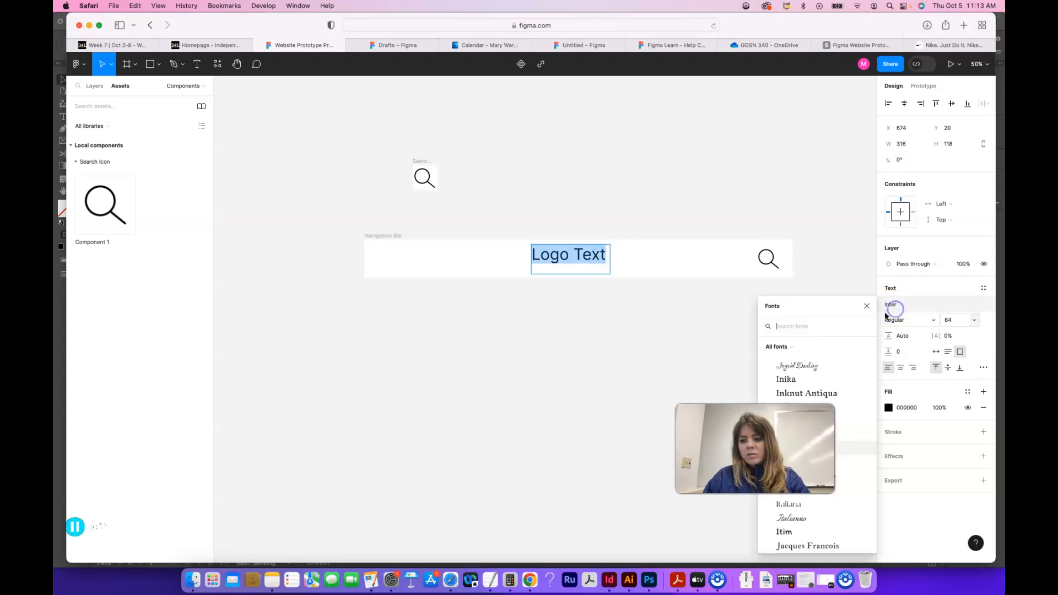
pyautogui.click(830, 381)
pyautogui.click(588, 256)
pyautogui.click(901, 368)
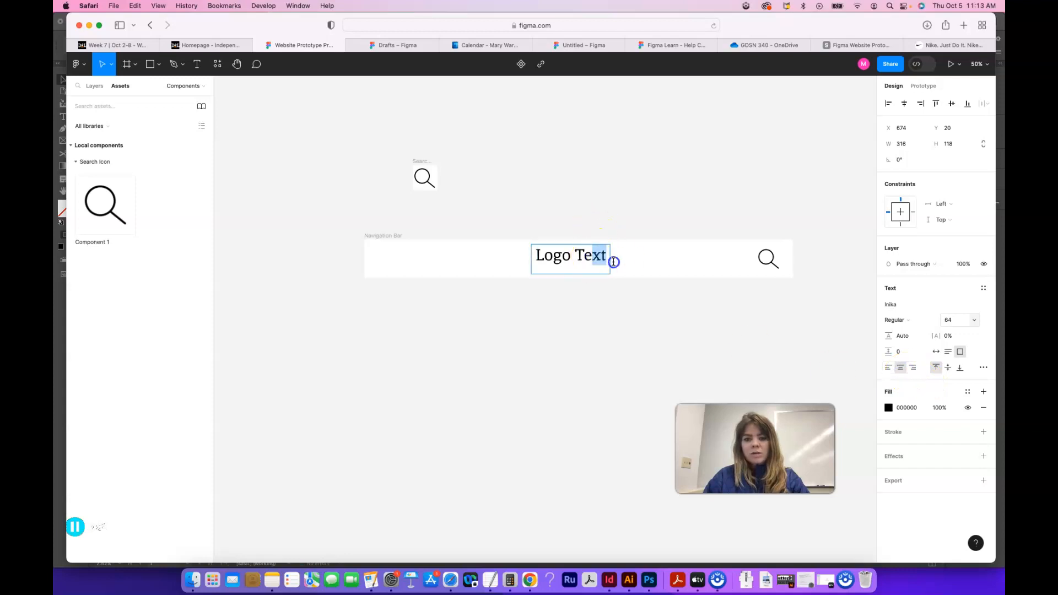
pyautogui.click(613, 282)
# Step: Centre the Logo Text box horizontally in the Navigation Bar and set its horizontal constraint to Left and right
pyautogui.moveTo(596, 267)
pyautogui.mouseDown()
pyautogui.moveTo(611, 261)
pyautogui.moveTo(602, 263)
pyautogui.mouseUp()
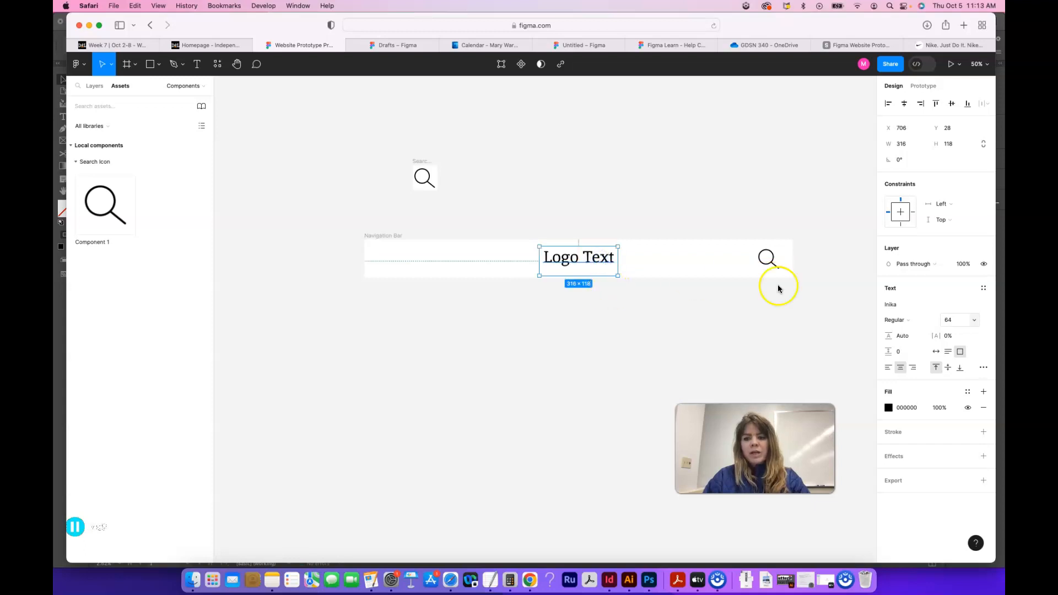
pyautogui.click(943, 205)
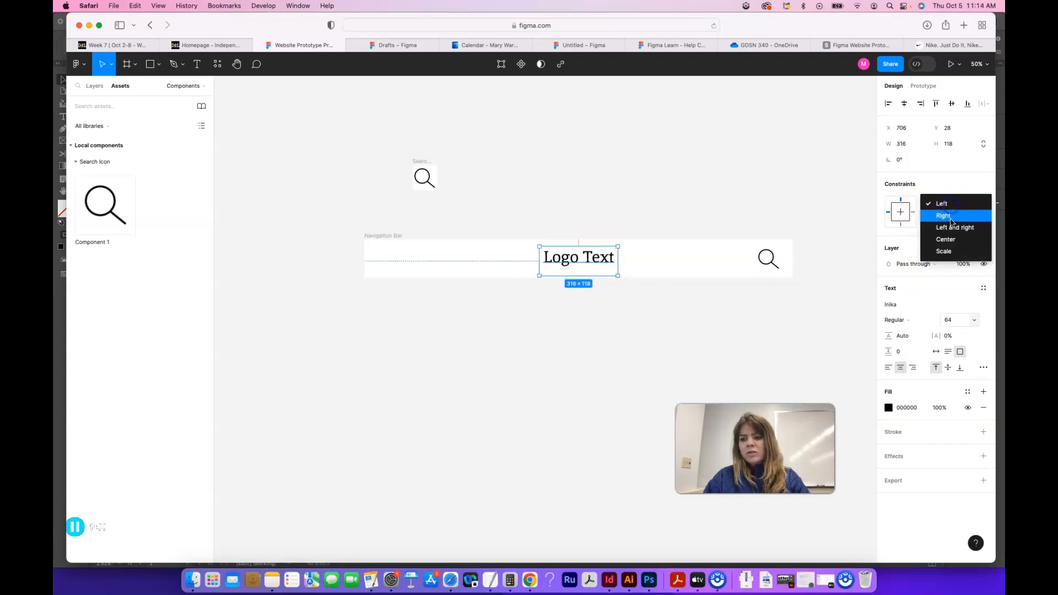
pyautogui.click(950, 228)
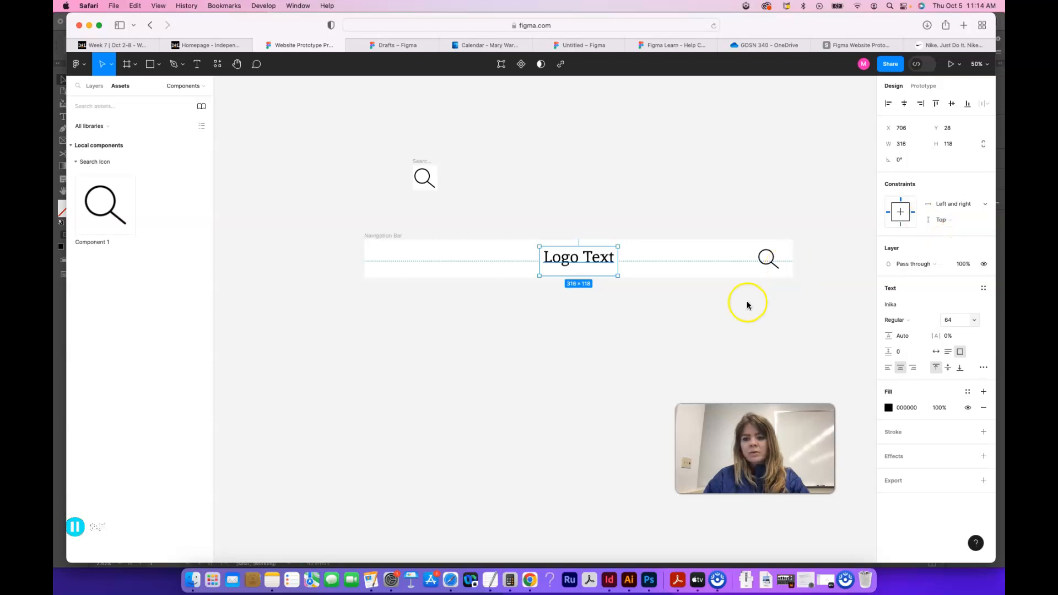
pyautogui.click(793, 317)
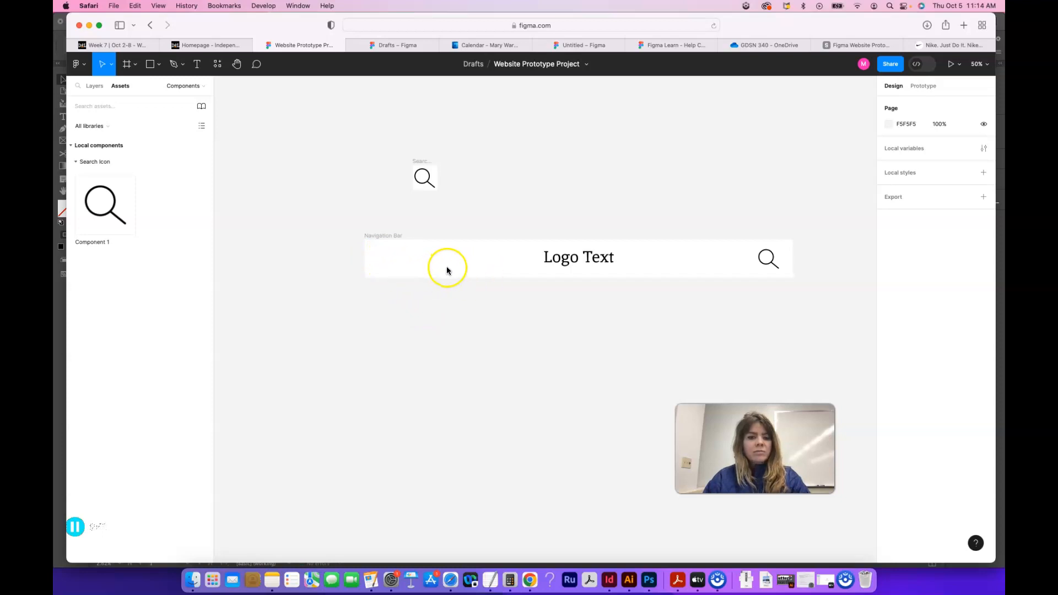
# Step: Add a text box about 180 by 84 reading "Home" at the left end of the Navigation Bar
pyautogui.click(196, 64)
pyautogui.click(372, 247)
pyautogui.moveTo(406, 269); pyautogui.dragTo(416, 268)
pyautogui.write('Home')
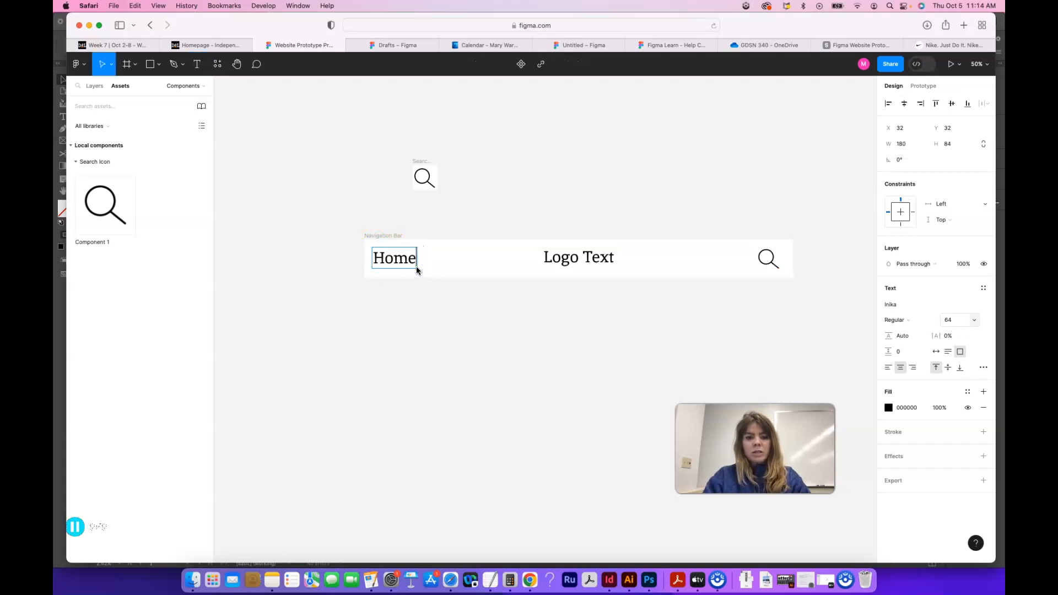
pyautogui.press('Escape')
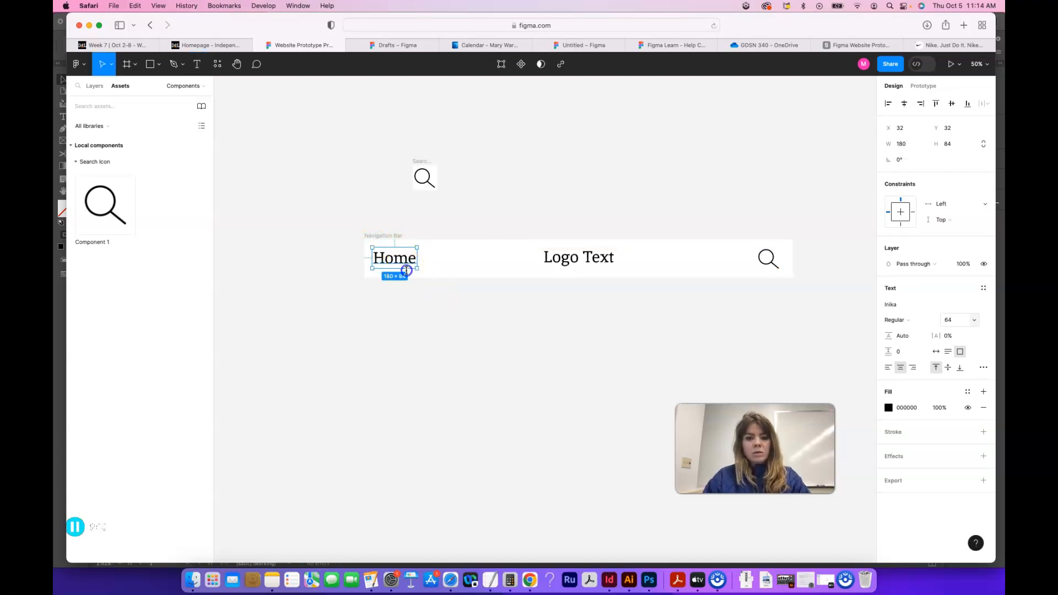
# Step: Duplicate the Home text, place the copy between Home and Logo Text, and replace its wording with "About"
pyautogui.press('super+d')
pyautogui.moveTo(406, 270); pyautogui.dragTo(466, 260)
pyautogui.doubleClick(467, 260)
pyautogui.write('Abo')
pyautogui.click(480, 263)
# Step: Set the About text's font size to 36 and correct its spelling to "About"
pyautogui.doubleClick(463, 262)
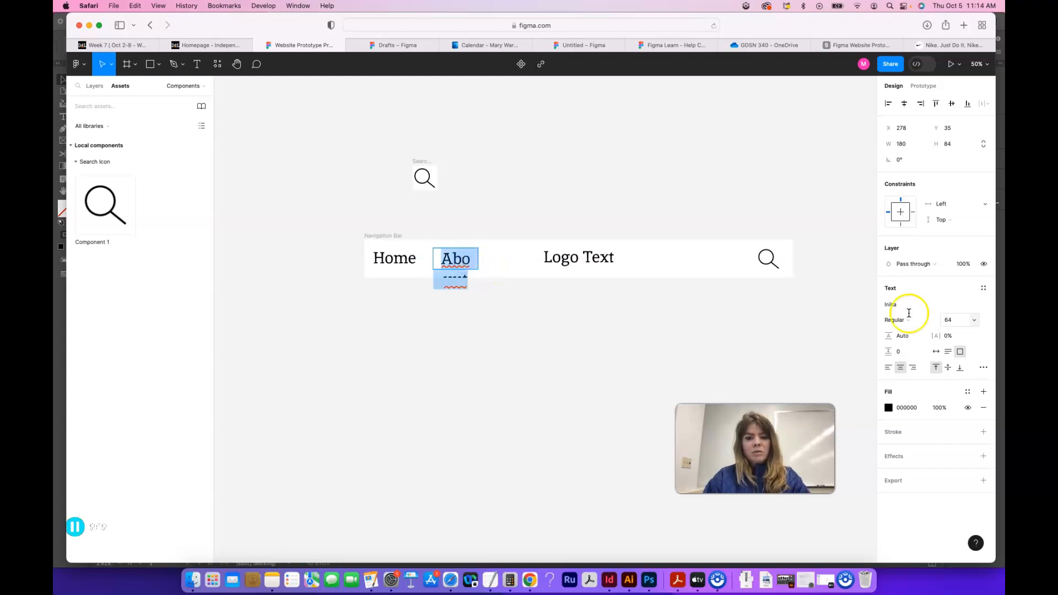
pyautogui.click(973, 321)
pyautogui.click(959, 283)
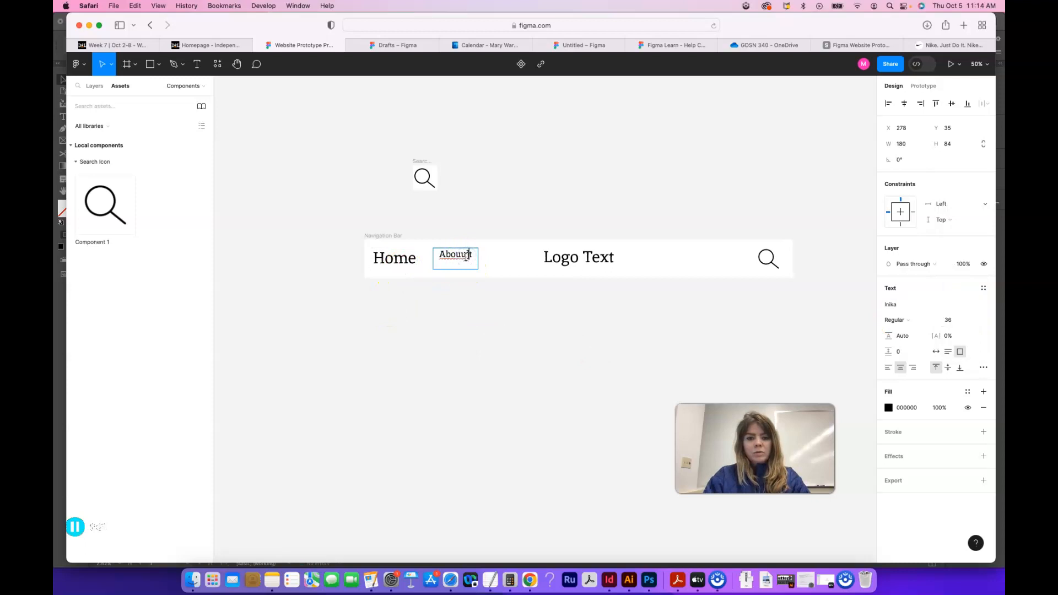
# Step: Set the font size of the Home text in the Navigation Bar to 36
pyautogui.click(395, 253)
pyautogui.doubleClick(395, 257)
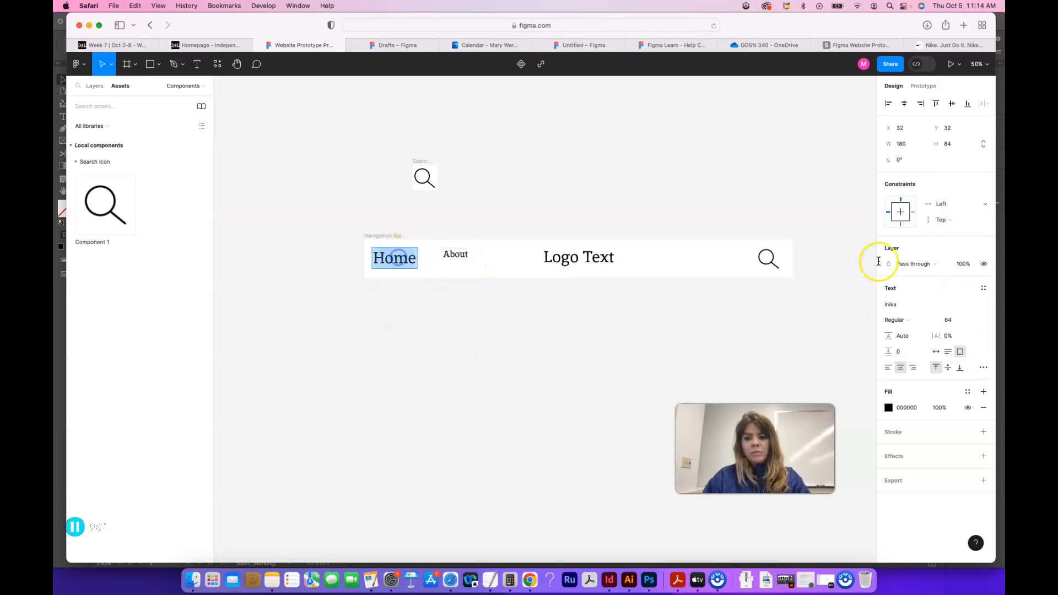
pyautogui.click(969, 322)
pyautogui.click(957, 319)
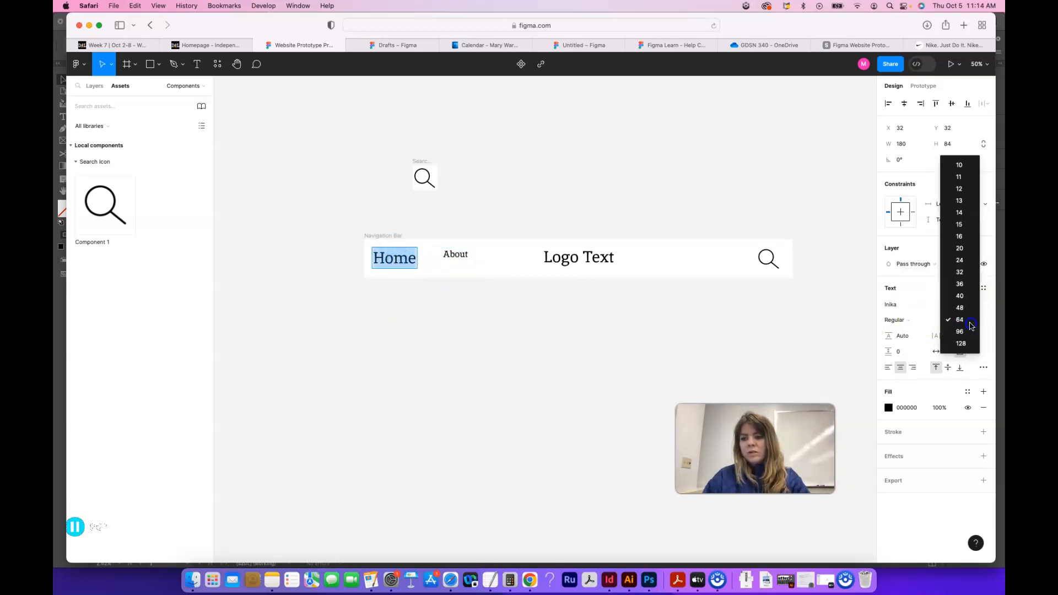
pyautogui.click(961, 283)
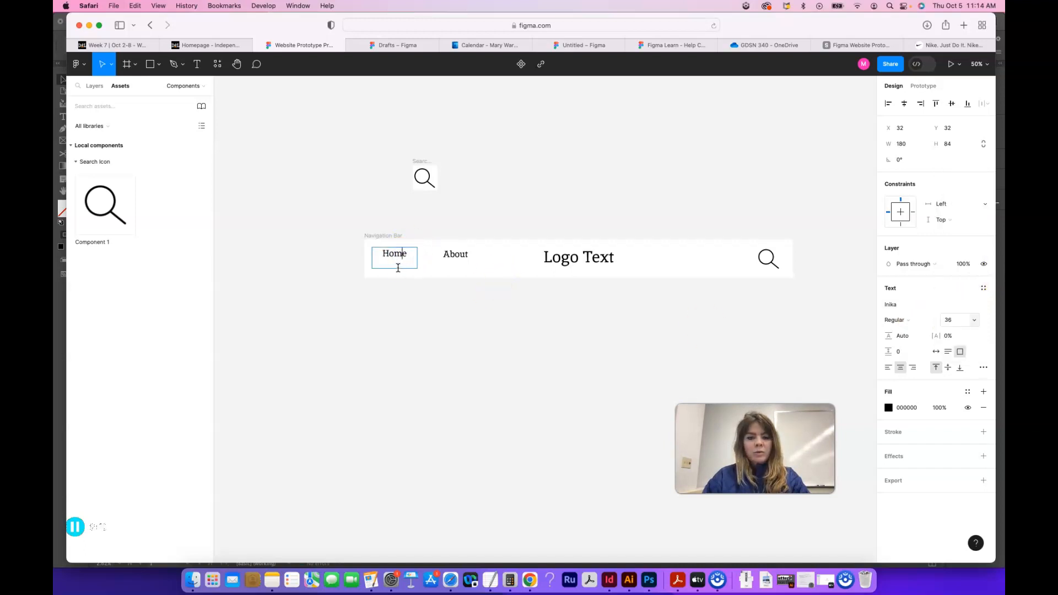
# Step: Narrow the Home text box to about 172 wide and move the Home and About texts down to about Y 45 in the Navigation Bar
pyautogui.click(374, 230)
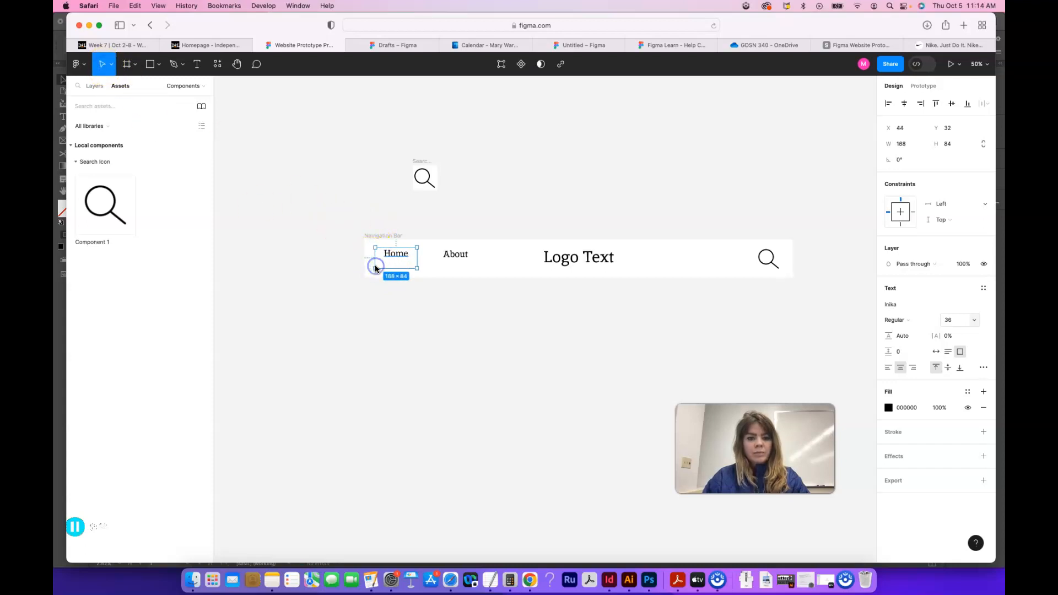
pyautogui.moveTo(375, 271); pyautogui.dragTo(461, 256)
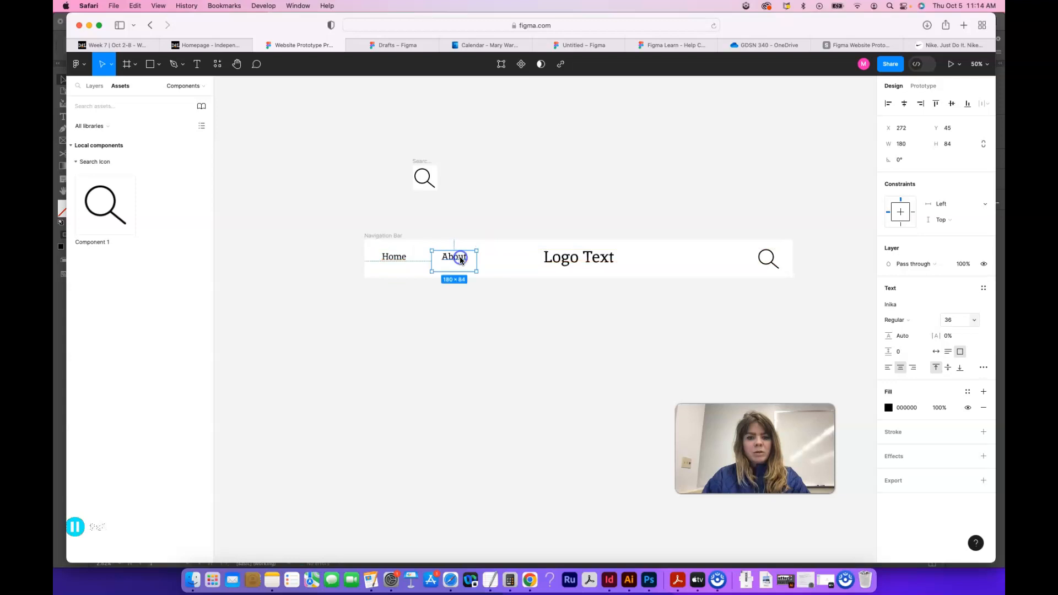
pyautogui.click(477, 310)
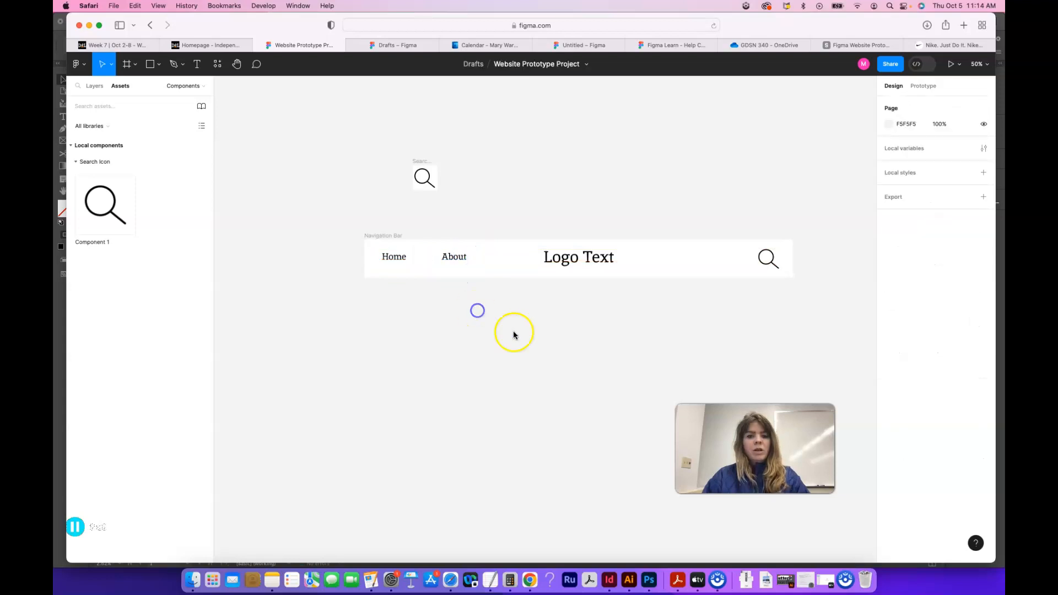
# Step: Keep the horizontal constraints of the Home and About texts at Left, and dismiss the McAfee alert
pyautogui.click(398, 260)
pyautogui.click(942, 205)
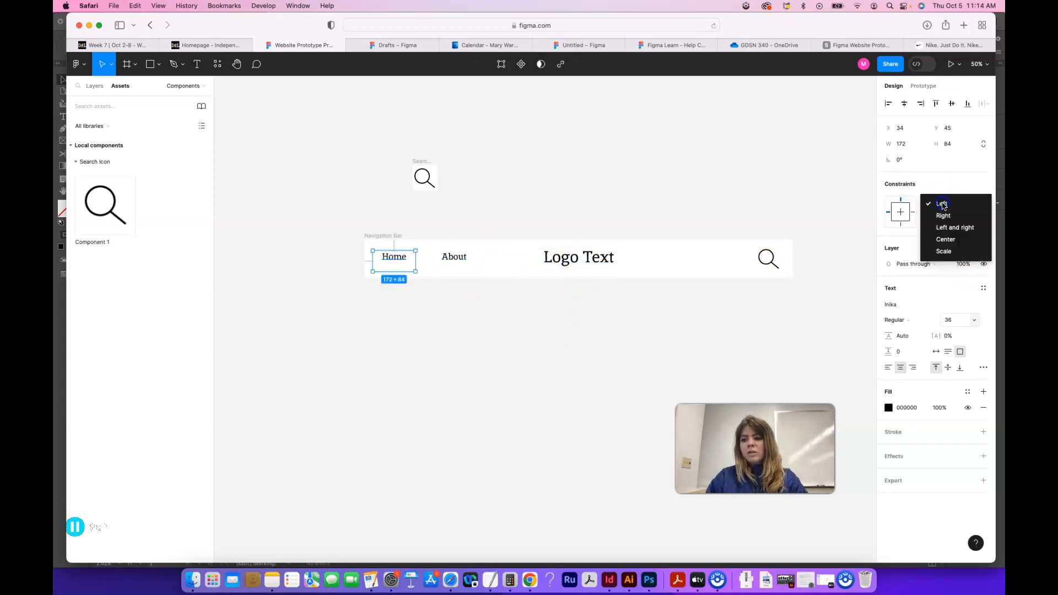
pyautogui.click(943, 205)
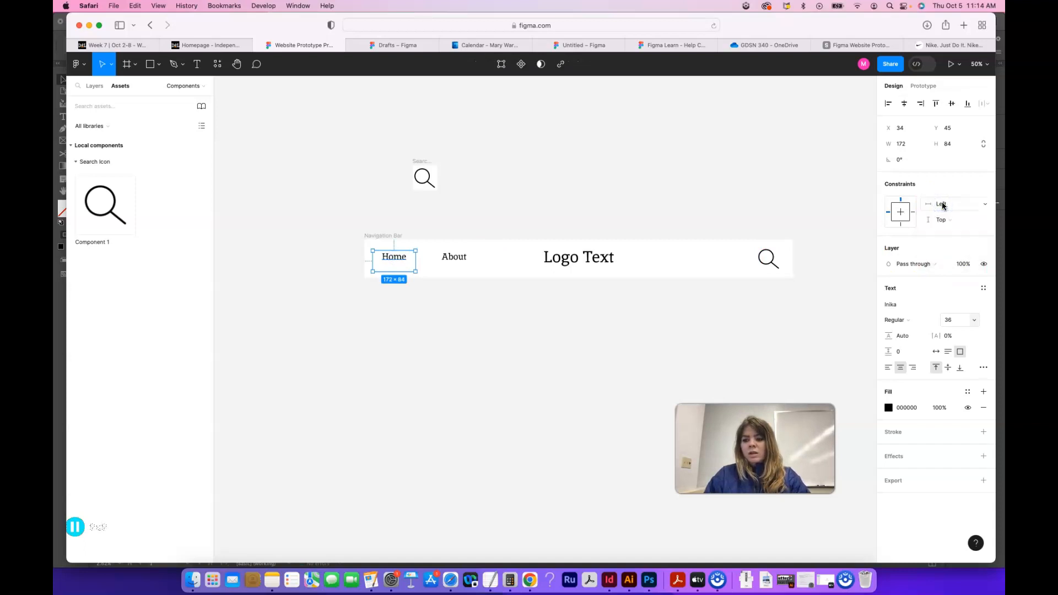
pyautogui.click(464, 259)
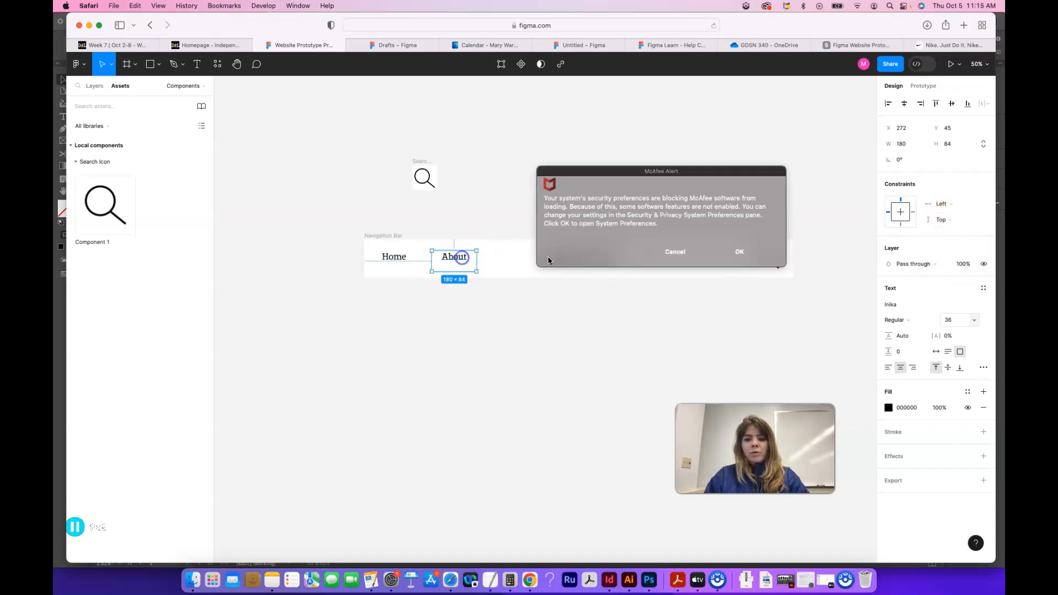
pyautogui.click(688, 256)
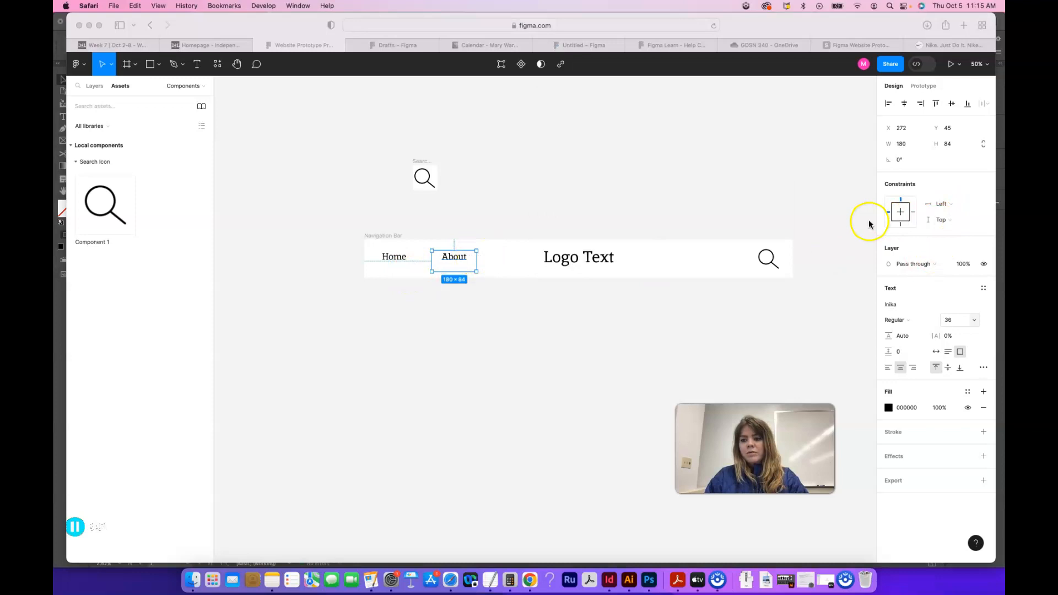
pyautogui.click(521, 325)
pyautogui.click(650, 318)
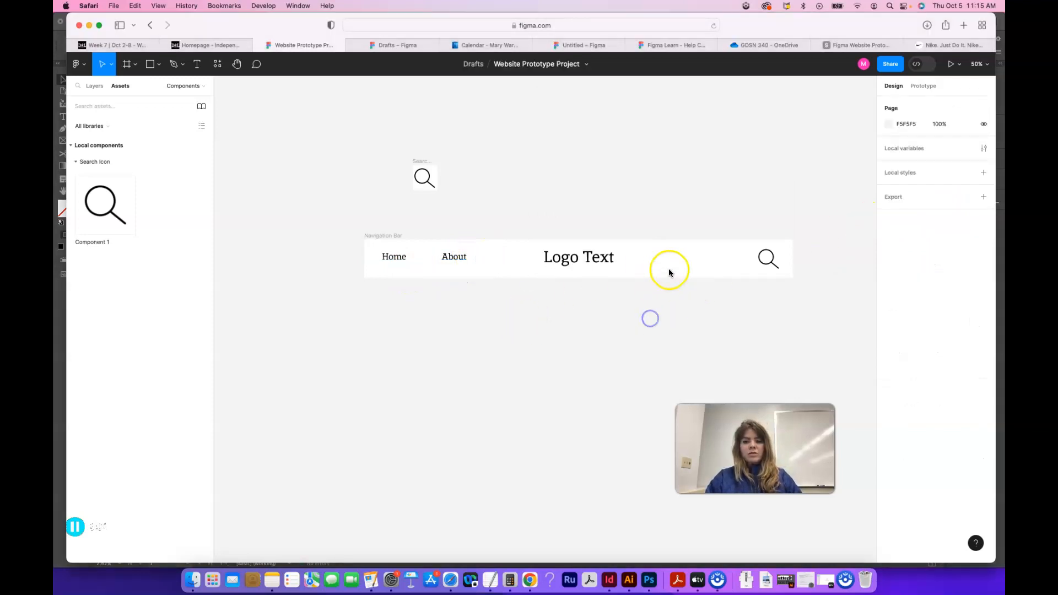
# Step: Try enlarging the Navigation Bar frame to a height of about 180, and undo the resize
pyautogui.click(382, 235)
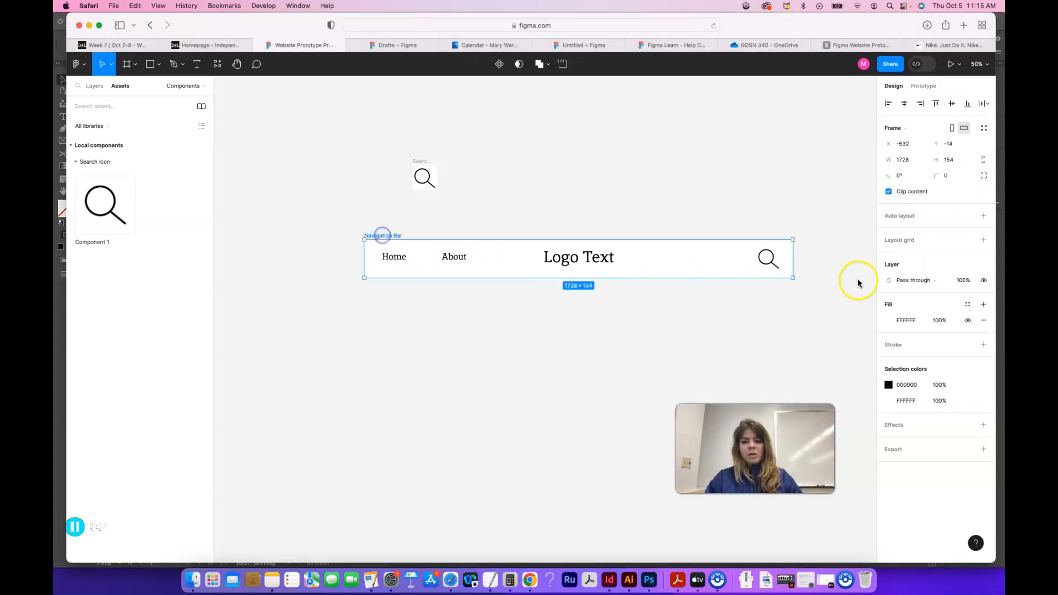
pyautogui.moveTo(792, 277)
pyautogui.mouseDown()
pyautogui.moveTo(628, 281)
pyautogui.moveTo(734, 274)
pyautogui.moveTo(772, 293)
pyautogui.moveTo(786, 288)
pyautogui.moveTo(758, 288)
pyautogui.moveTo(793, 283)
pyautogui.mouseUp()
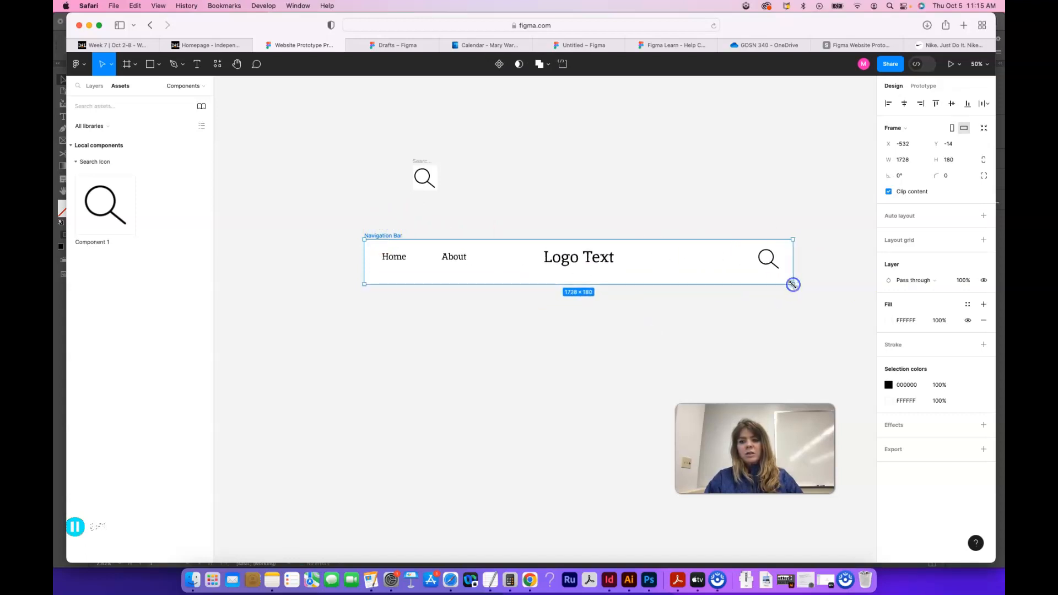
pyautogui.press('super+z')
pyautogui.click(844, 275)
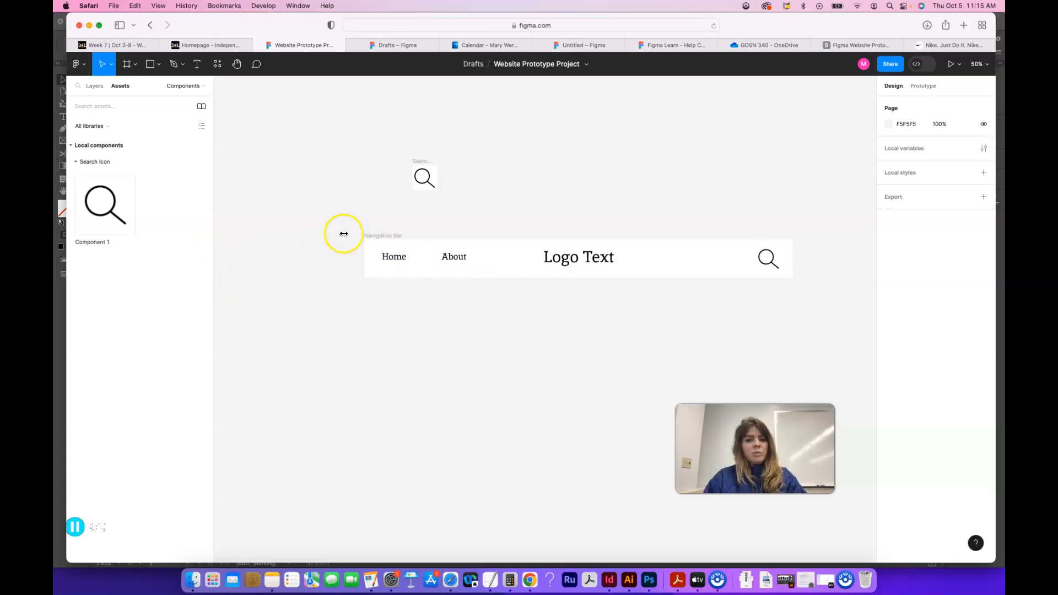
# Step: Select the whole Navigation Bar frame with its contents and turn it into a component
pyautogui.moveTo(337, 229); pyautogui.dragTo(826, 291)
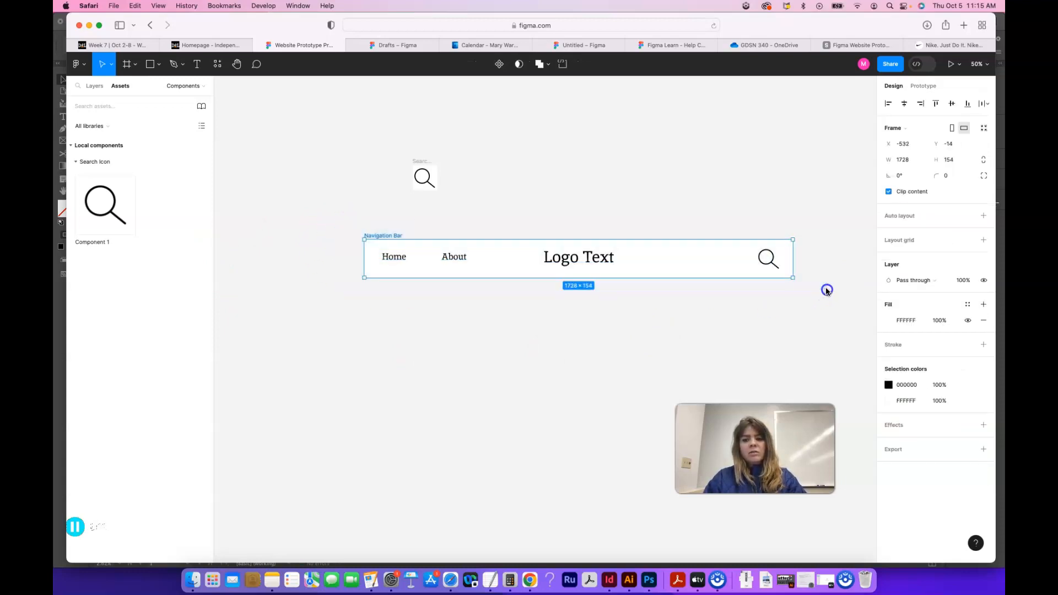
pyautogui.click(769, 290)
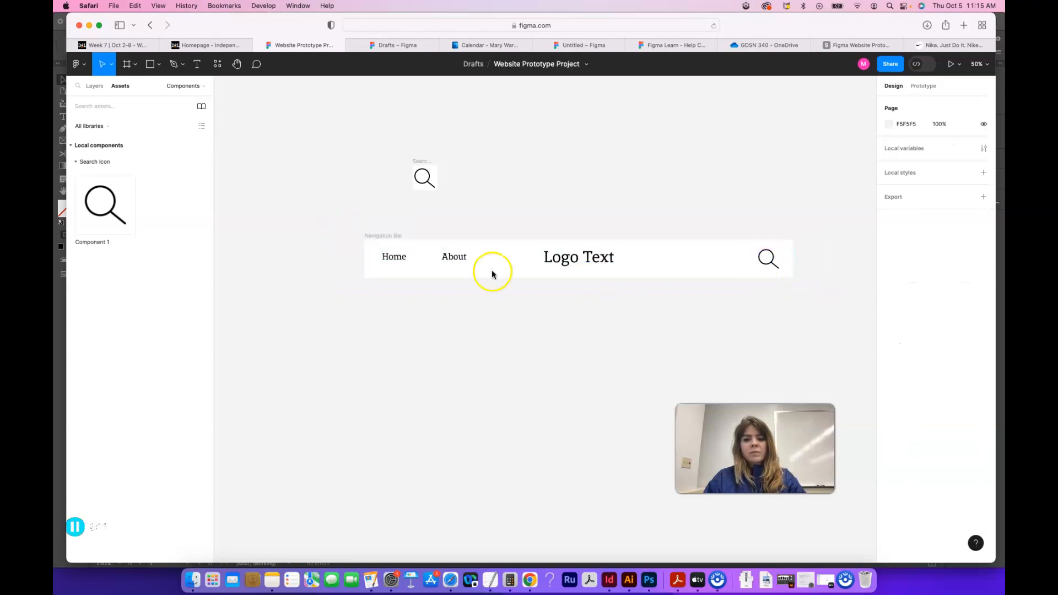
pyautogui.moveTo(342, 227); pyautogui.dragTo(816, 283)
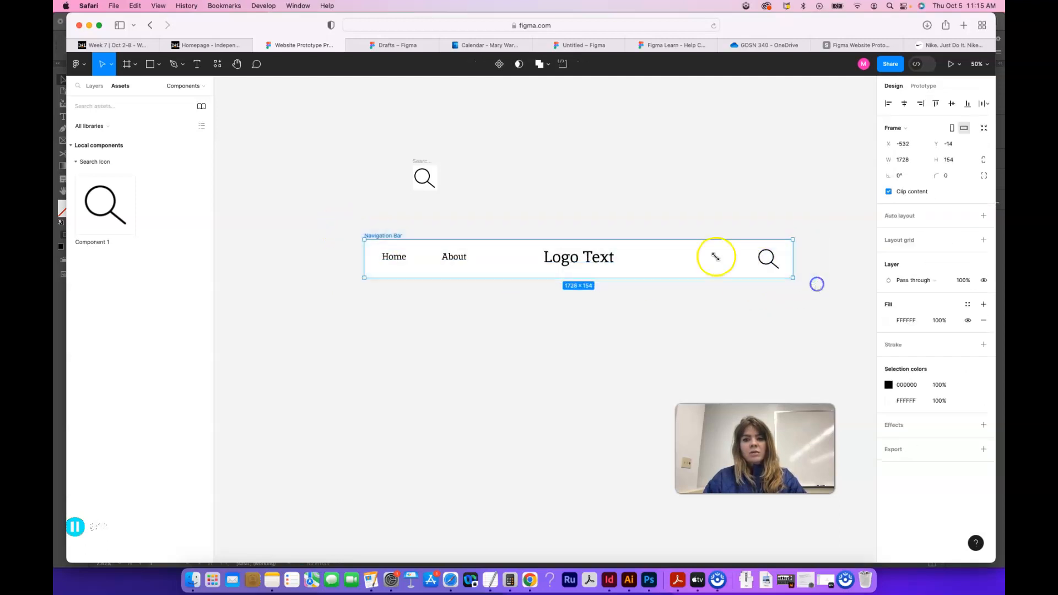
pyautogui.click(499, 63)
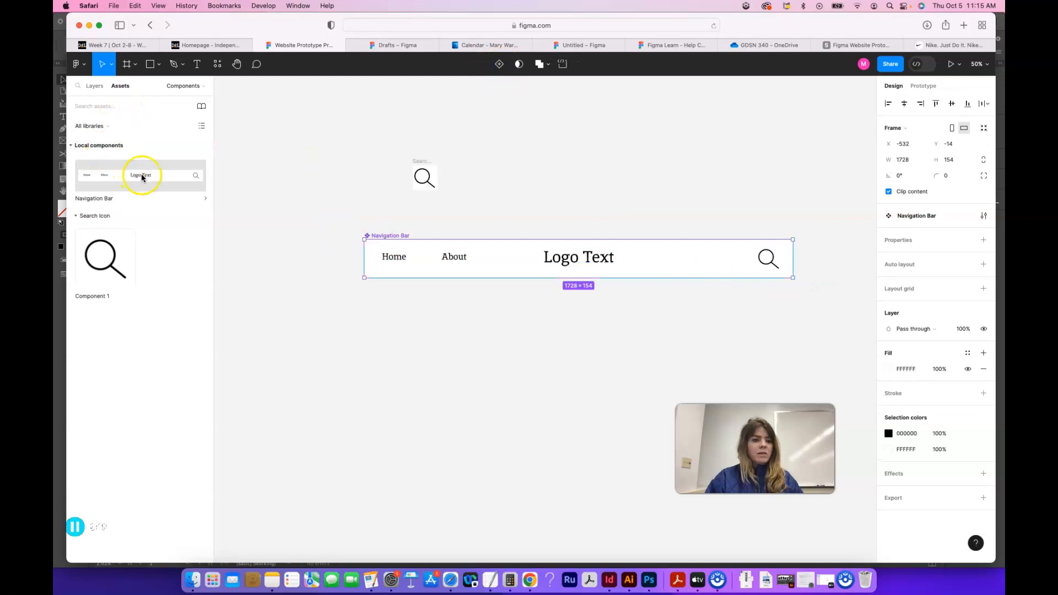
# Step: On the Designs page, place an instance of the Navigation Bar component across the top of both the Home and About frames
pyautogui.click(94, 86)
pyautogui.click(96, 122)
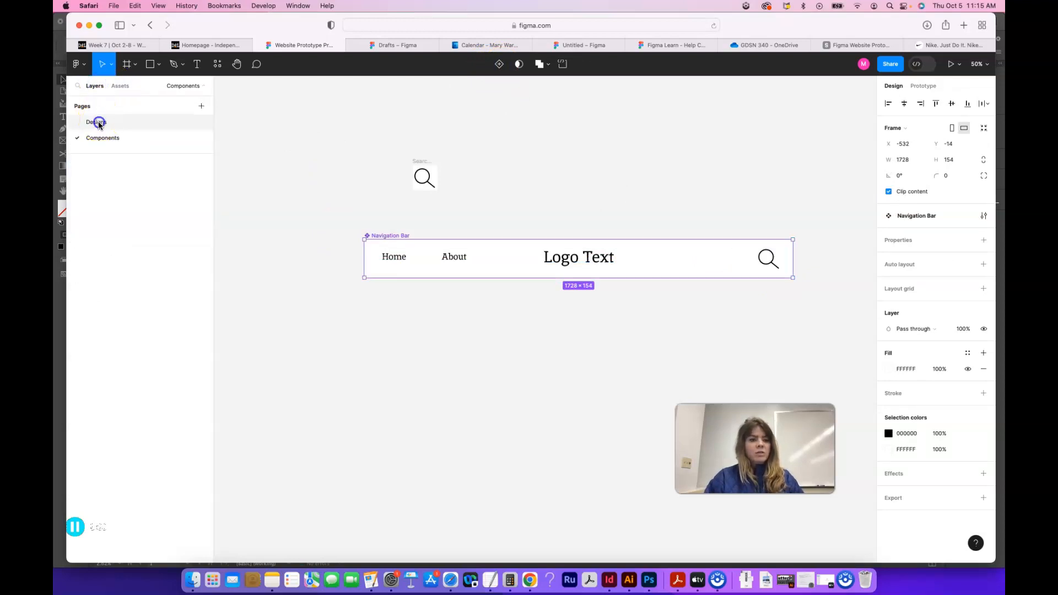
pyautogui.click(120, 87)
pyautogui.moveTo(145, 179); pyautogui.dragTo(376, 224)
pyautogui.moveTo(144, 178); pyautogui.dragTo(630, 220)
pyautogui.click(764, 278)
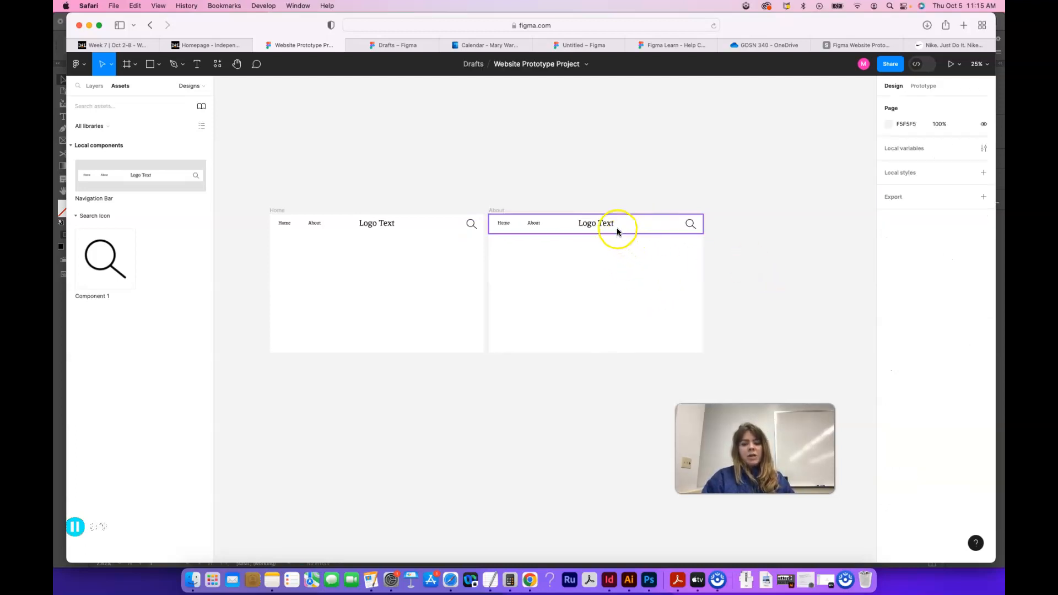
# Step: Review the main Navigation Bar component on the Components page and return to the Designs page
pyautogui.click(95, 86)
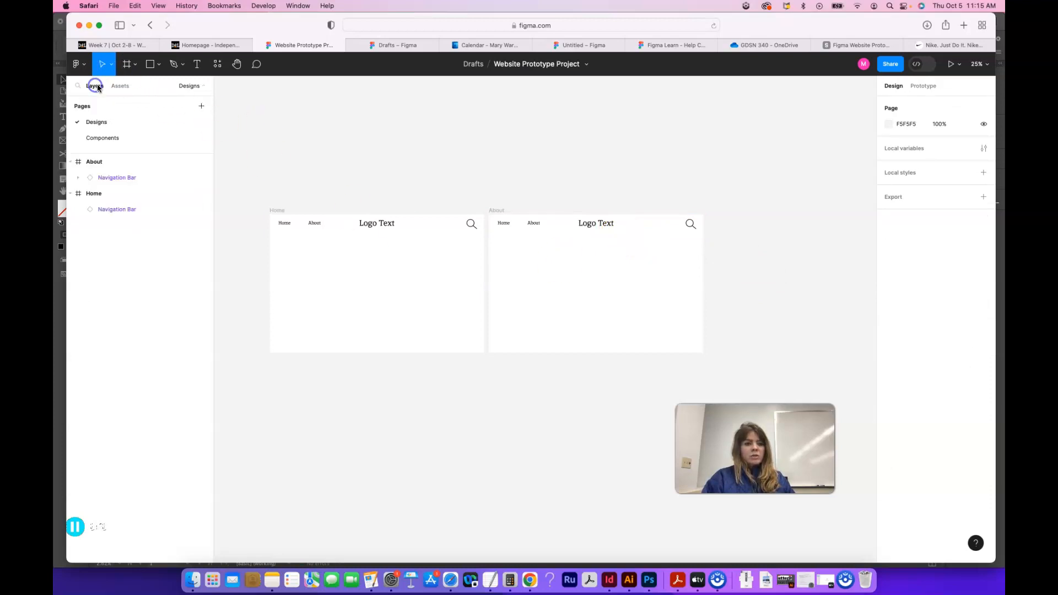
pyautogui.click(99, 138)
pyautogui.click(480, 227)
pyautogui.click(493, 250)
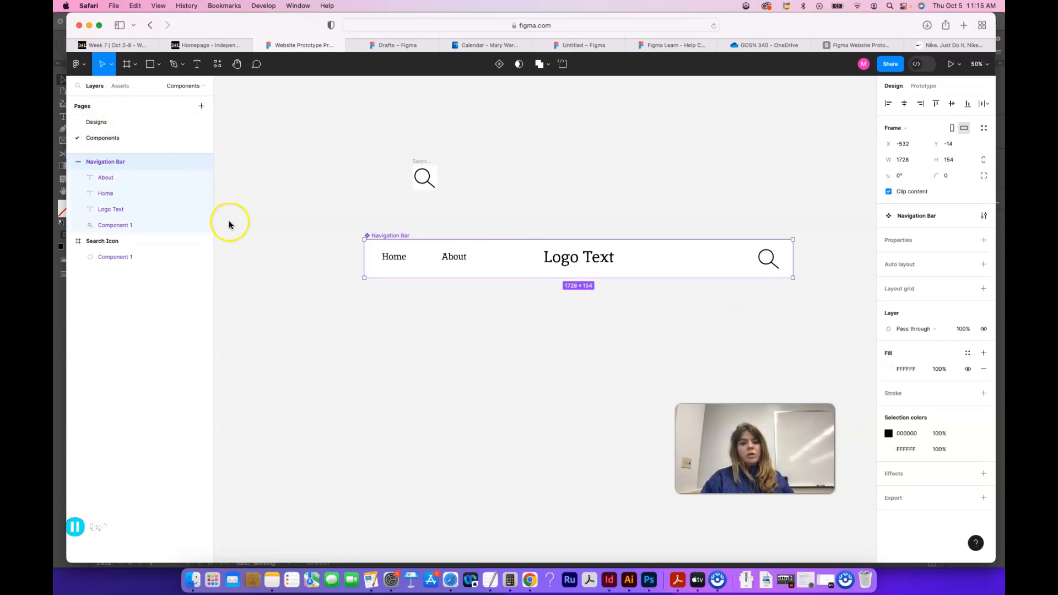
pyautogui.click(99, 121)
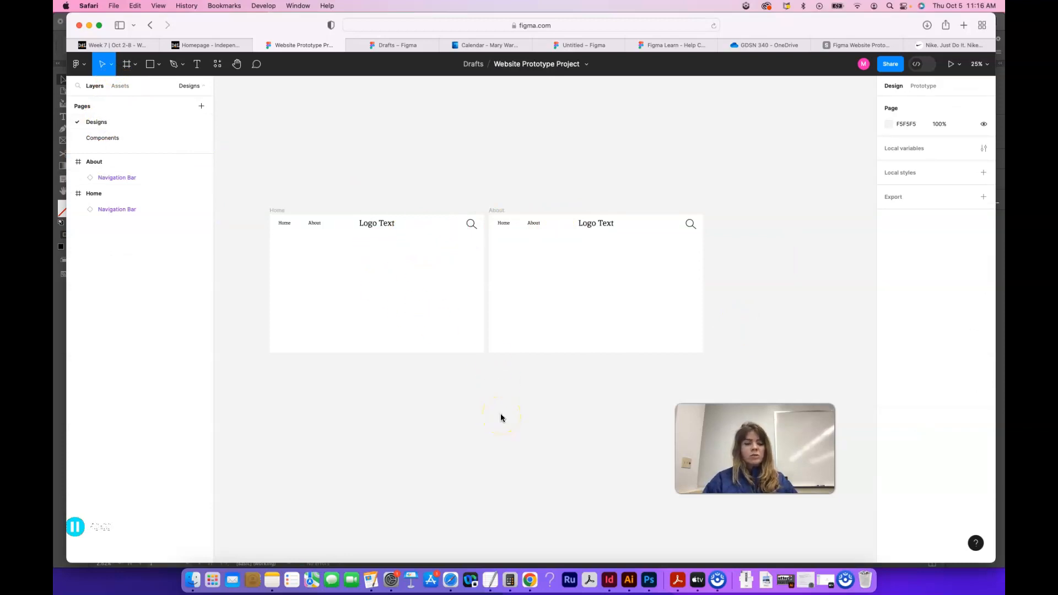
# Step: Create a prototype connection from the About text in the Home frame's Navigation Bar to the About frame
pyautogui.doubleClick(318, 225)
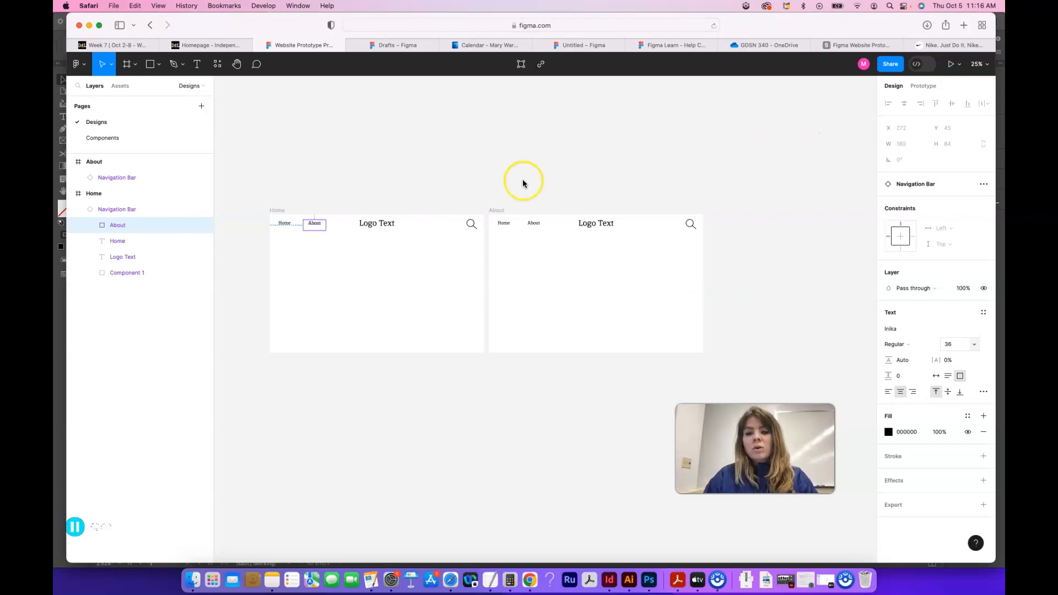
pyautogui.click(924, 87)
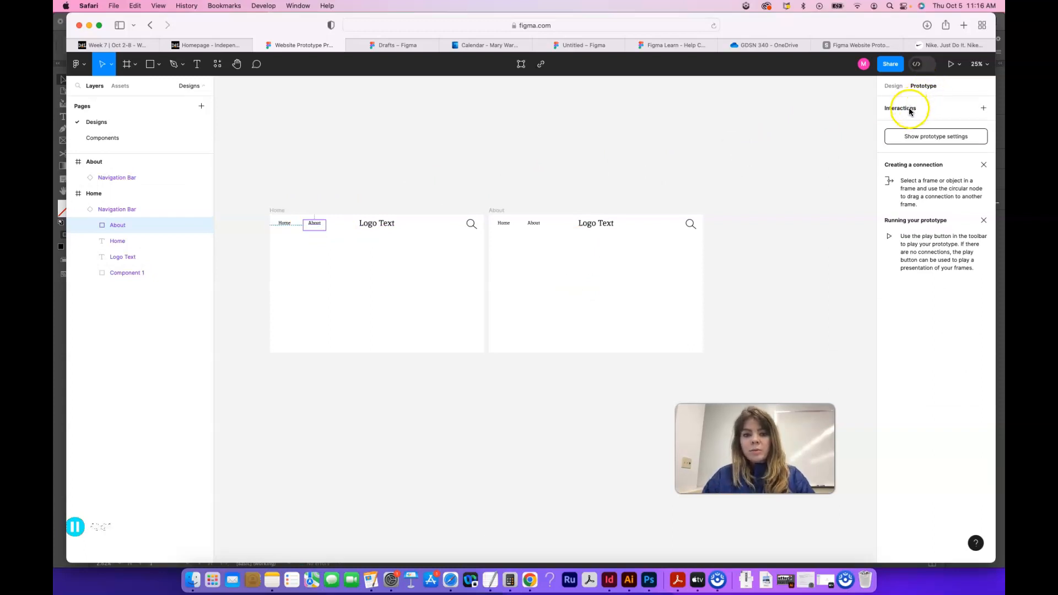
pyautogui.moveTo(318, 228)
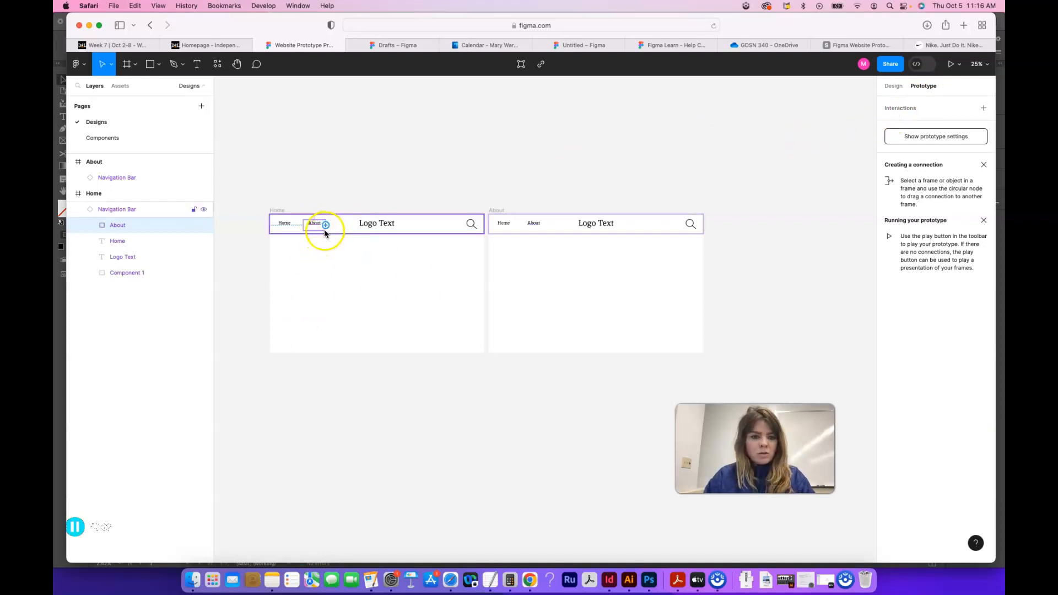
pyautogui.moveTo(326, 226); pyautogui.dragTo(489, 278)
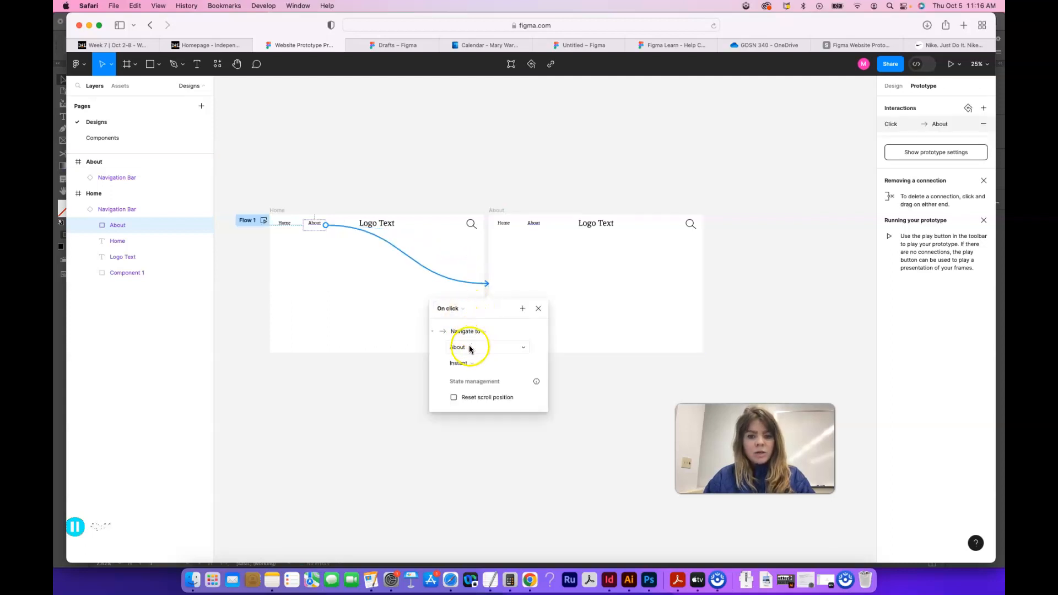
# Step: Try the Move in, Move out, Push, Slide in and Slide out animations for the About link's interaction
pyautogui.click(471, 365)
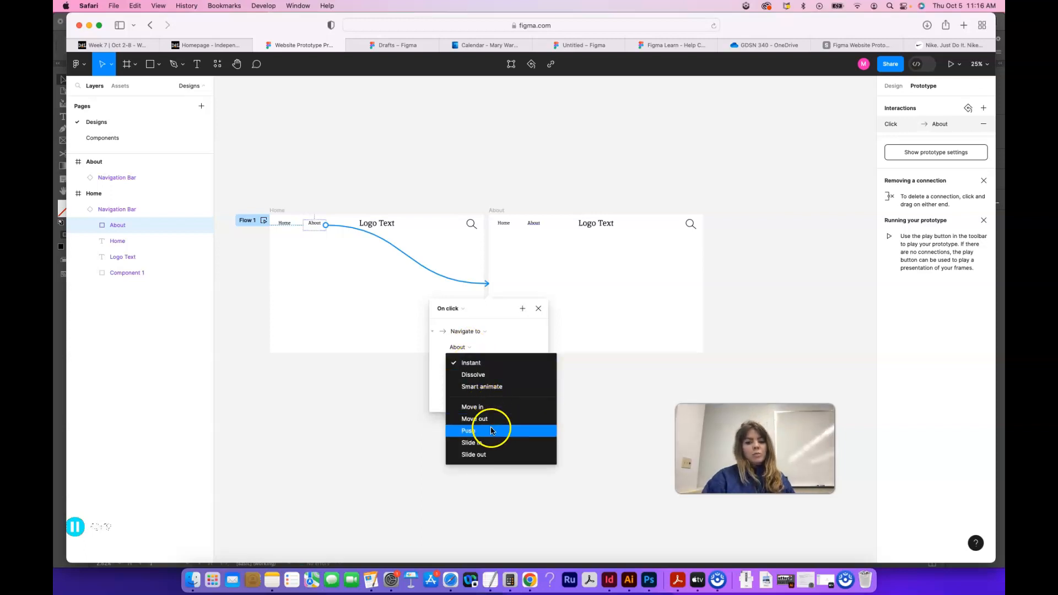
pyautogui.click(492, 407)
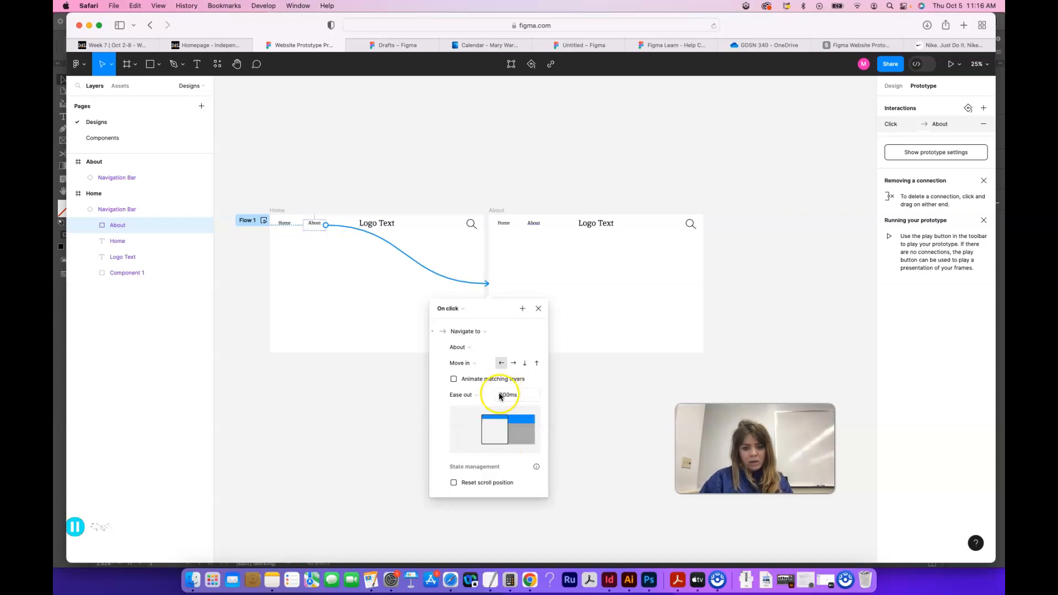
pyautogui.click(464, 363)
pyautogui.click(473, 376)
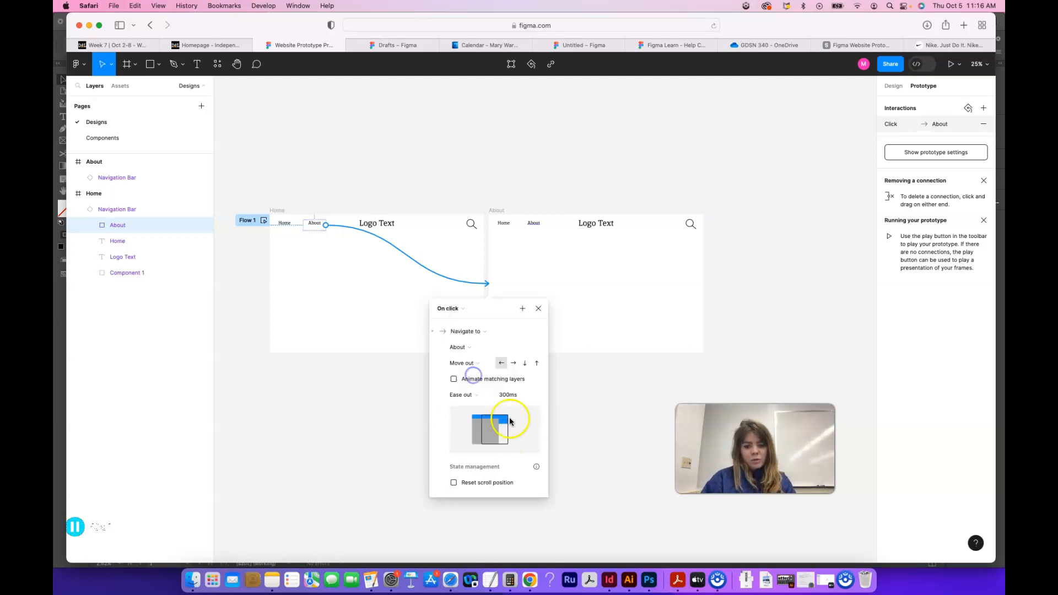
pyautogui.click(476, 366)
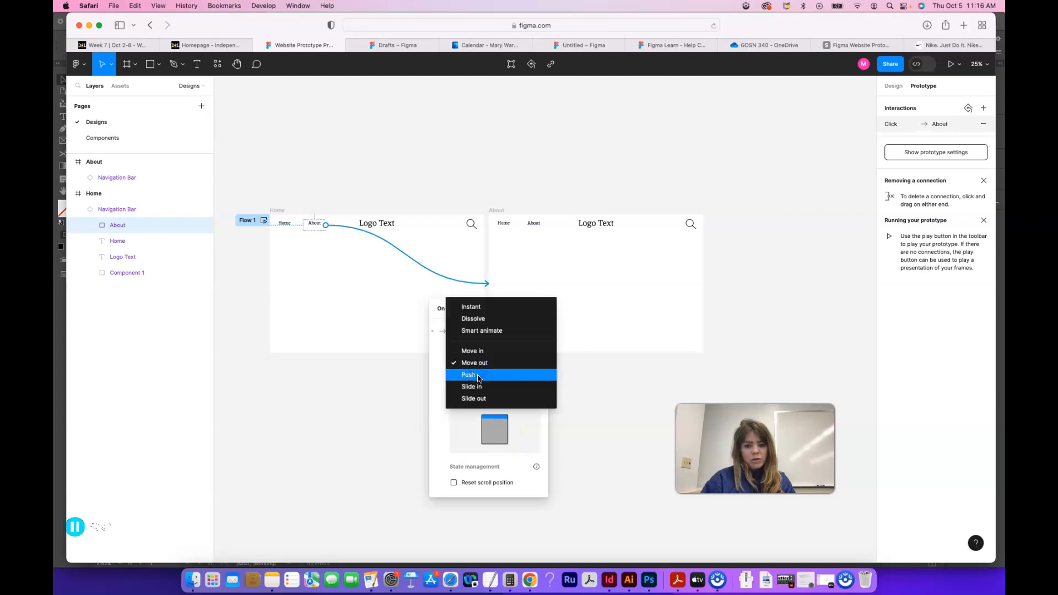
pyautogui.click(476, 374)
pyautogui.click(479, 368)
pyautogui.click(477, 375)
pyautogui.click(477, 366)
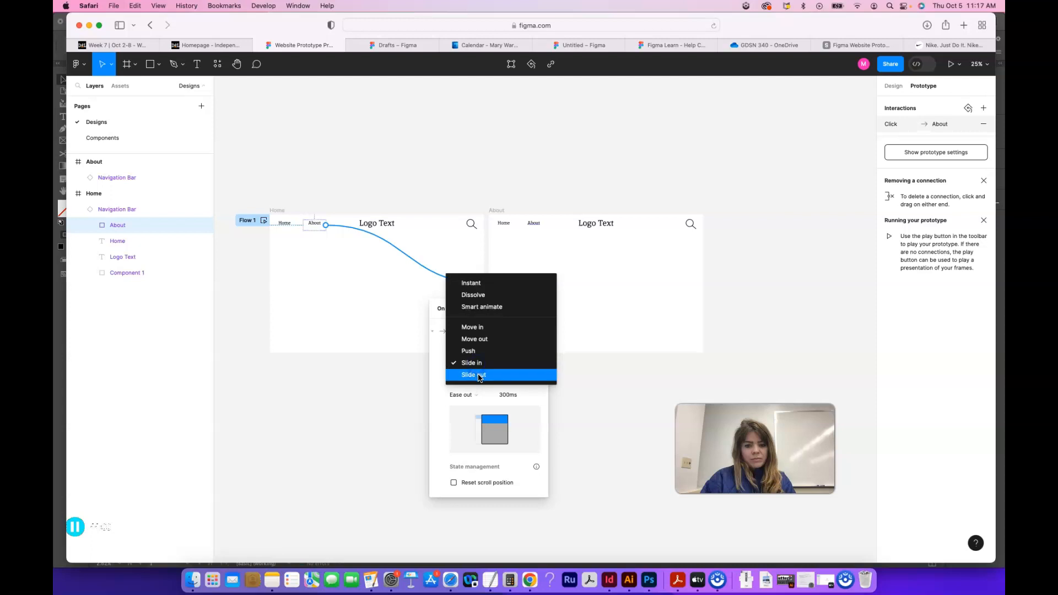
pyautogui.click(478, 375)
# Step: Set the animation of the About link's interaction to Dissolve and close the interaction settings
pyautogui.click(477, 366)
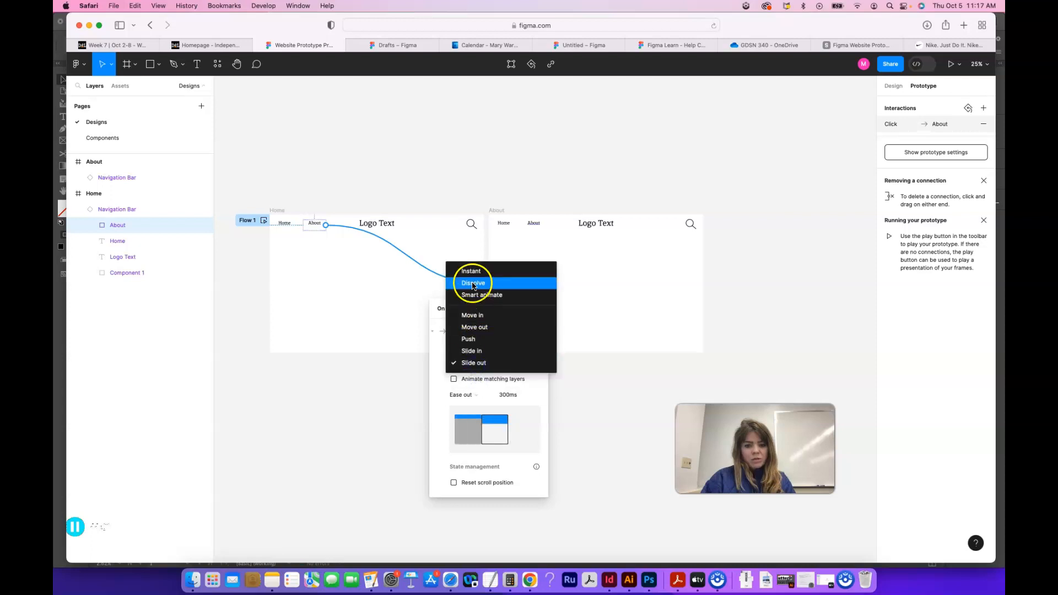
pyautogui.click(472, 281)
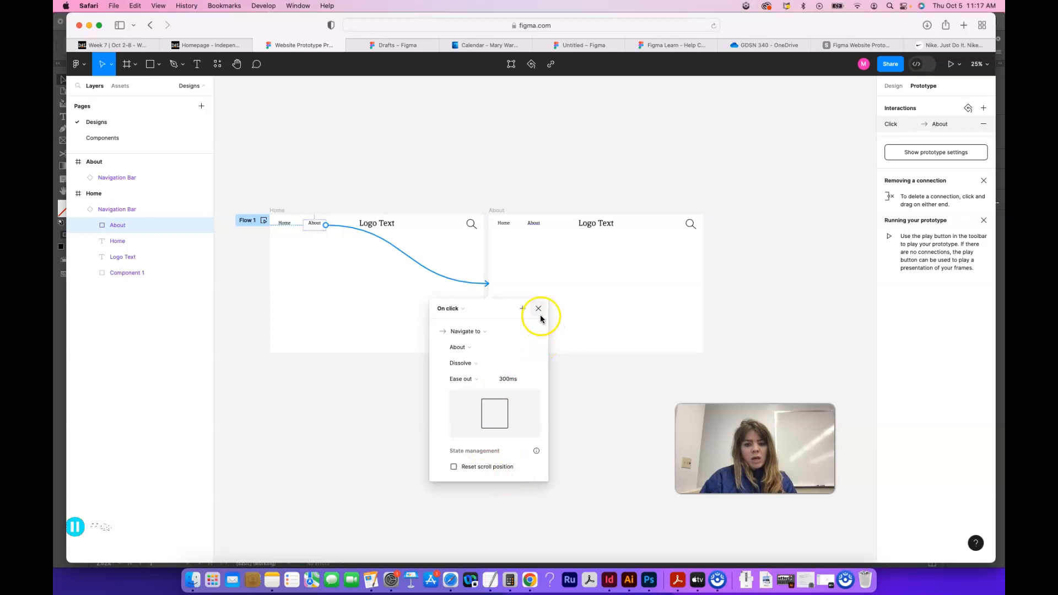
pyautogui.click(613, 338)
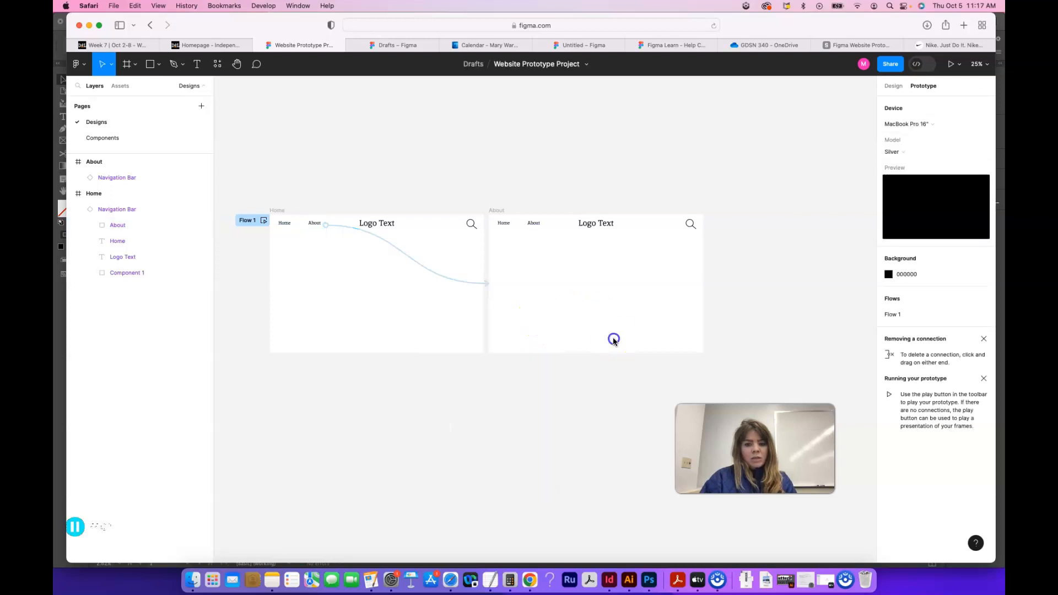
pyautogui.click(289, 224)
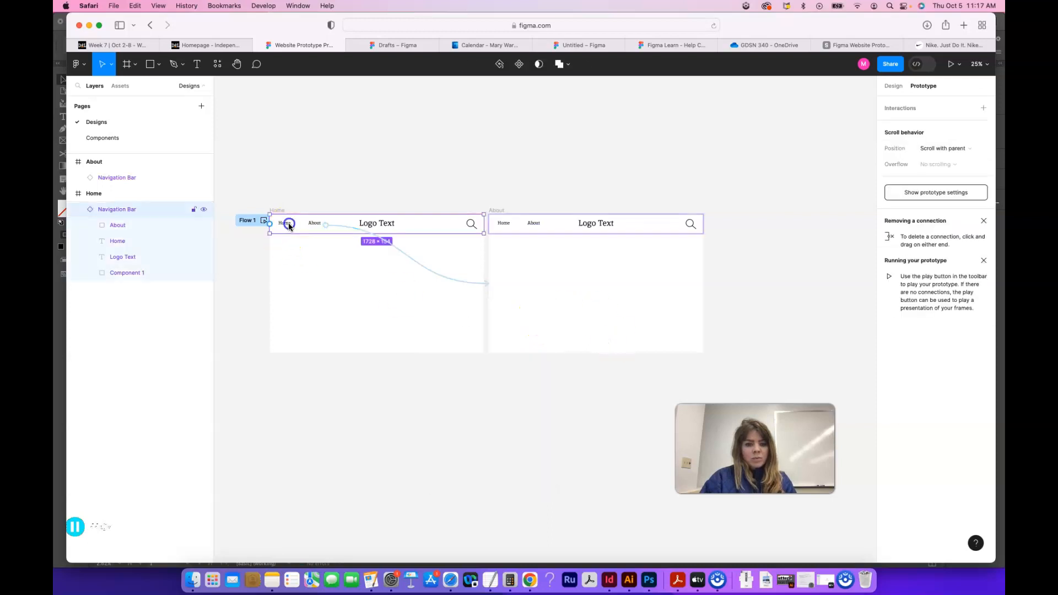
pyautogui.doubleClick(390, 228)
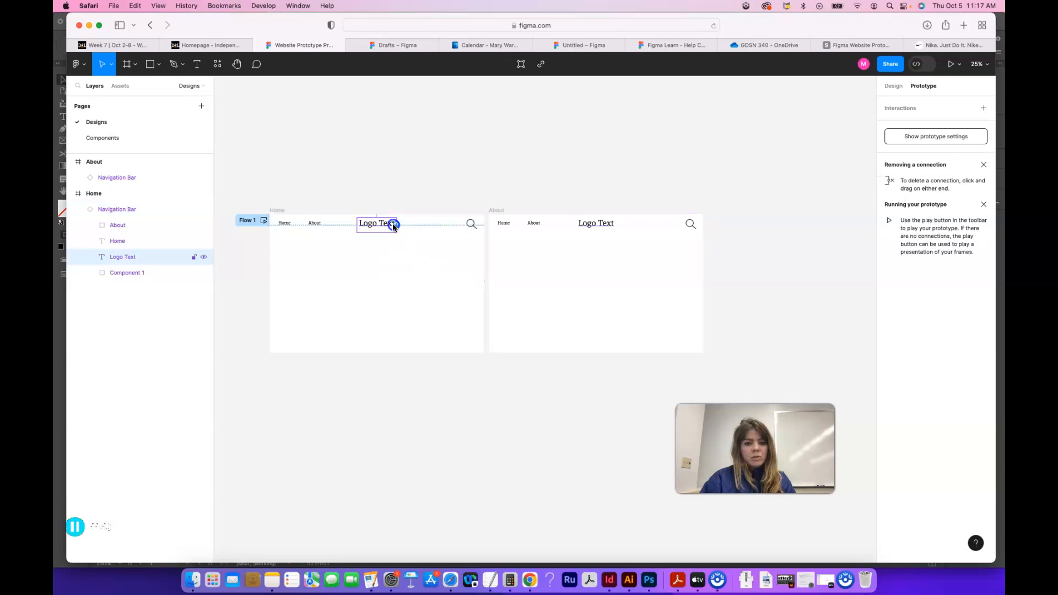
pyautogui.moveTo(396, 224)
pyautogui.mouseDown()
pyautogui.moveTo(446, 274)
pyautogui.moveTo(480, 282)
pyautogui.moveTo(512, 273)
pyautogui.moveTo(425, 296)
pyautogui.moveTo(401, 229)
pyautogui.mouseUp()
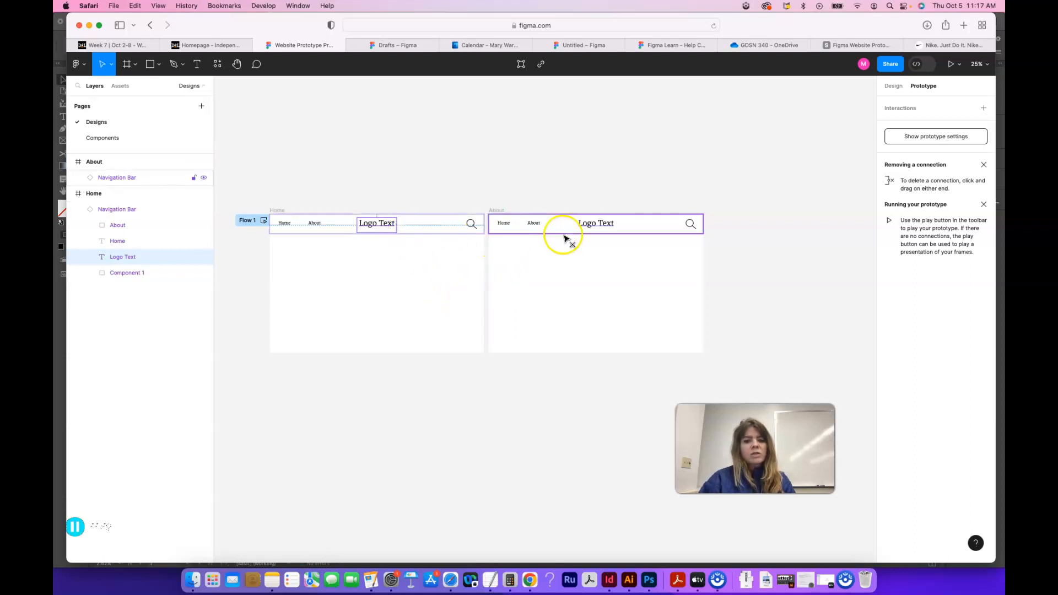
# Step: Create a prototype connection from the Logo Text in the About frame's Navigation Bar to the Home frame, keeping the Dissolve animation
pyautogui.click(590, 224)
pyautogui.moveTo(595, 221); pyautogui.dragTo(484, 287)
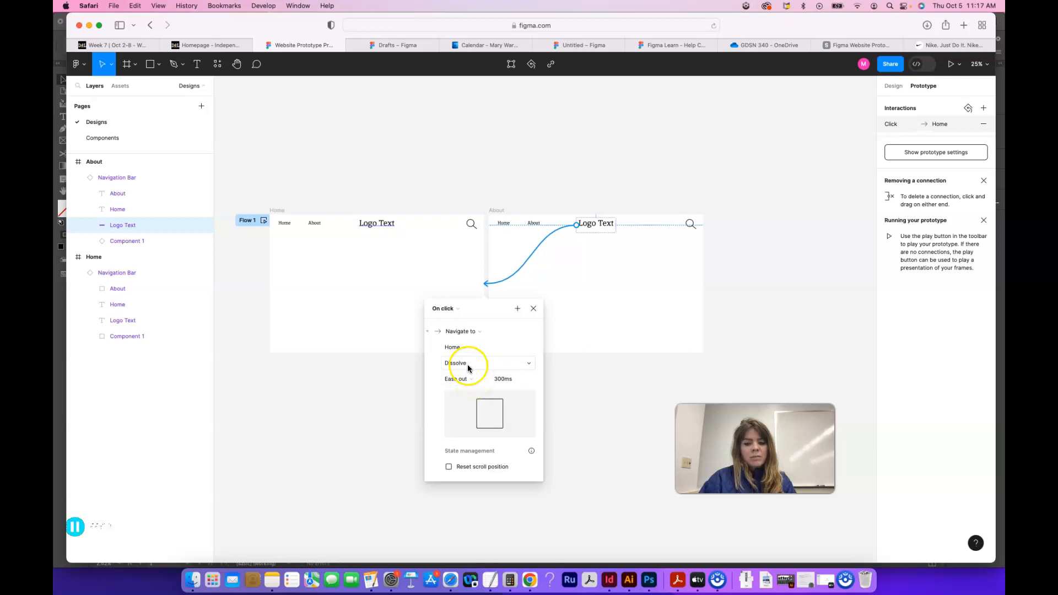
pyautogui.click(469, 366)
pyautogui.click(468, 365)
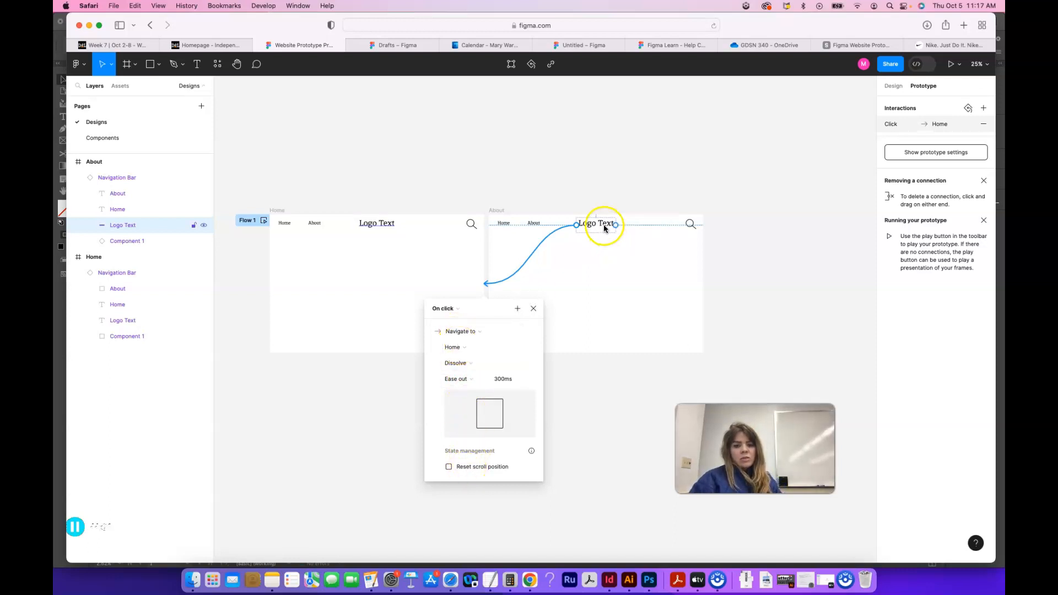
pyautogui.click(625, 278)
# Step: Create a prototype connection from the Home text in the About frame's Navigation Bar to the Home frame
pyautogui.click(504, 223)
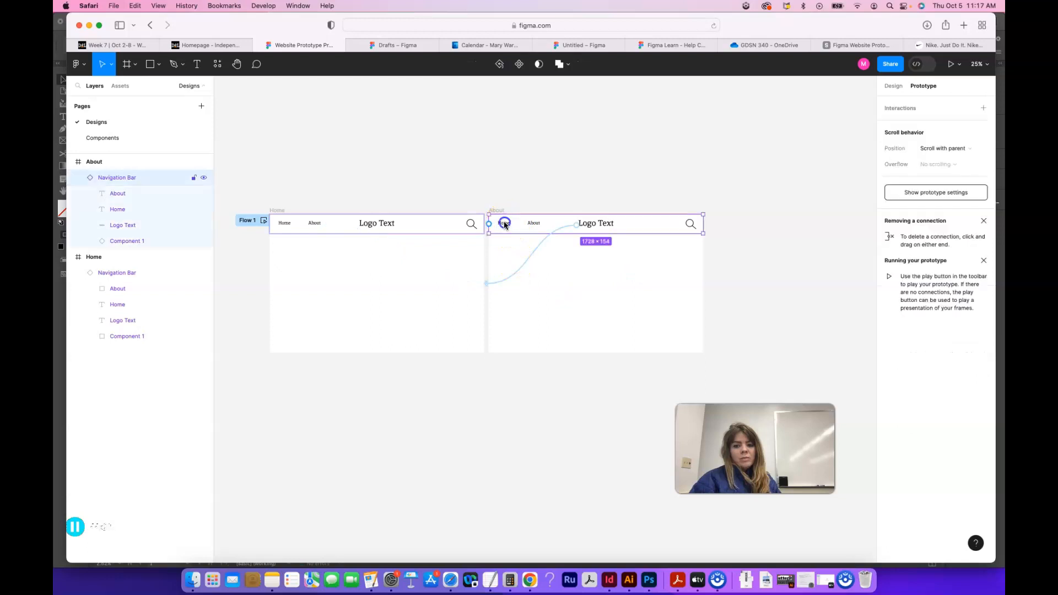
pyautogui.doubleClick(505, 224)
pyautogui.moveTo(479, 255); pyautogui.dragTo(479, 267)
pyautogui.click(317, 225)
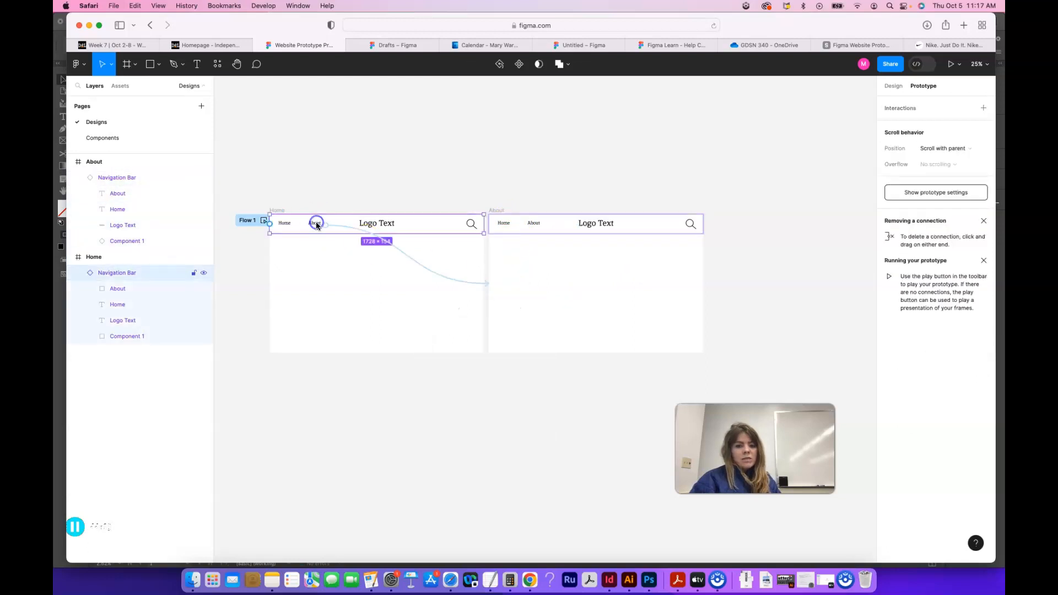
pyautogui.click(435, 154)
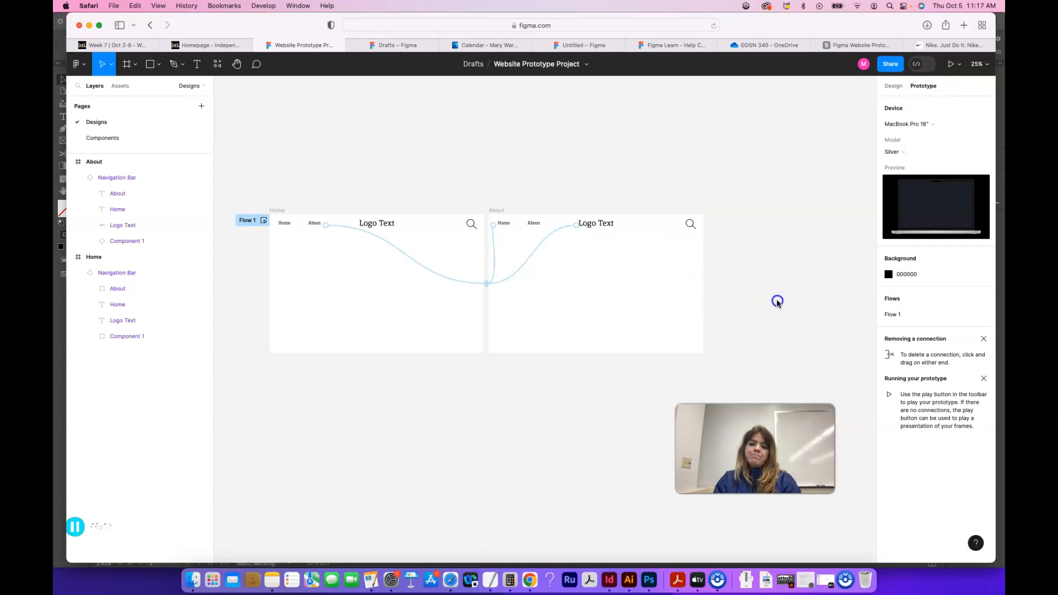
# Step: Add a text box about 612 × 281 reading "About page" near the middle of the About frame
pyautogui.click(197, 65)
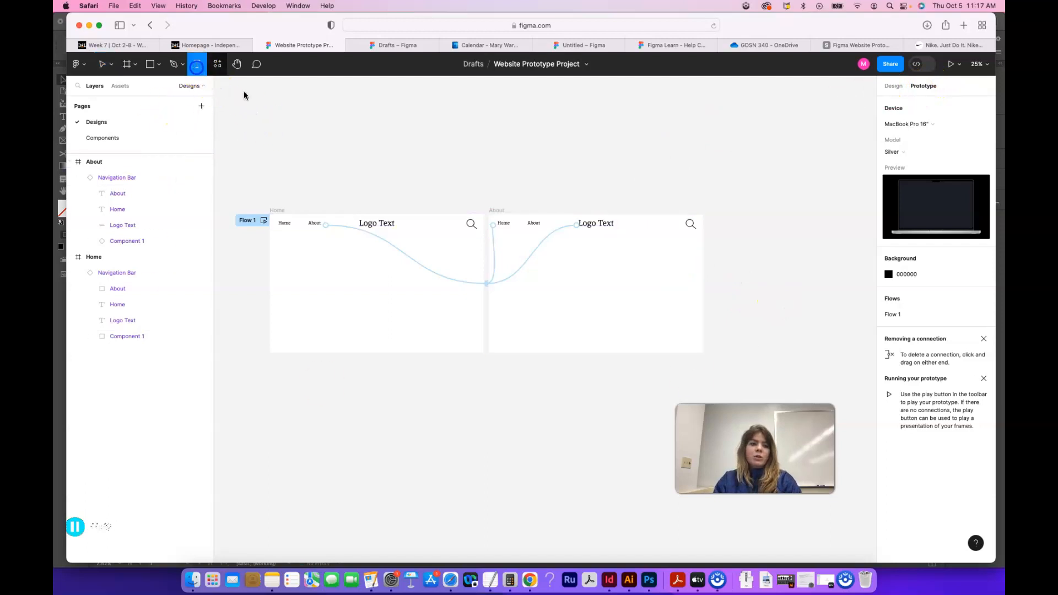
pyautogui.moveTo(550, 283); pyautogui.dragTo(626, 318)
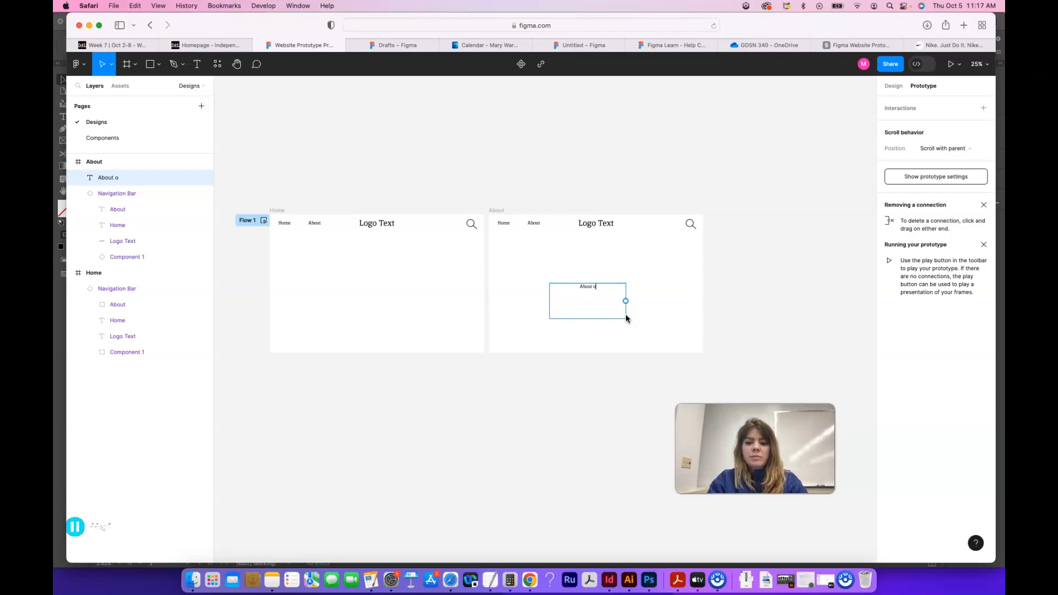
pyautogui.click(628, 355)
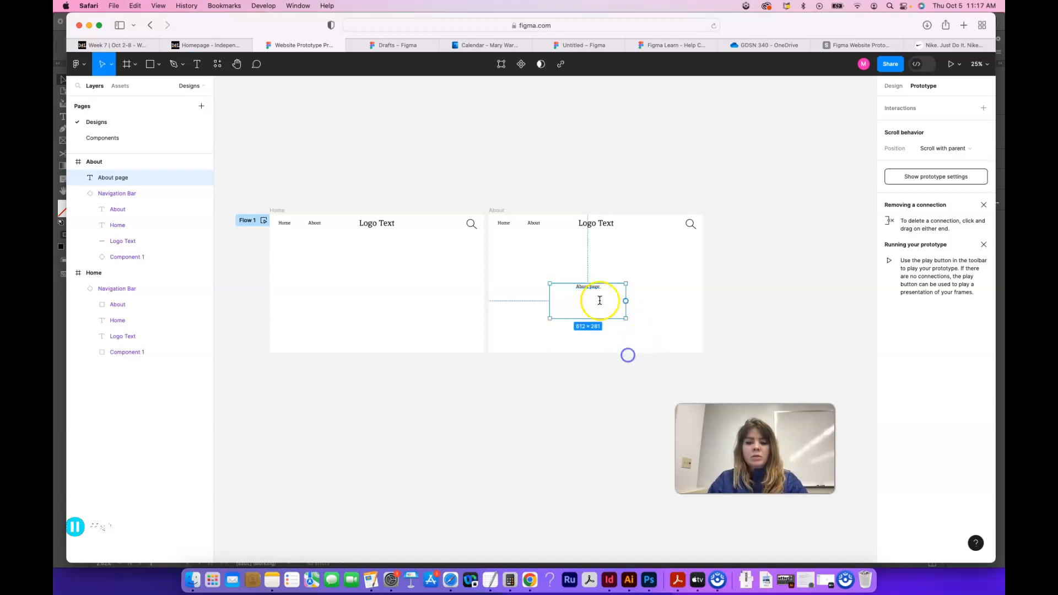
# Step: Duplicate the "About page" text into the middle of the Home frame and change the copy to "Home Page"
pyautogui.click(590, 288)
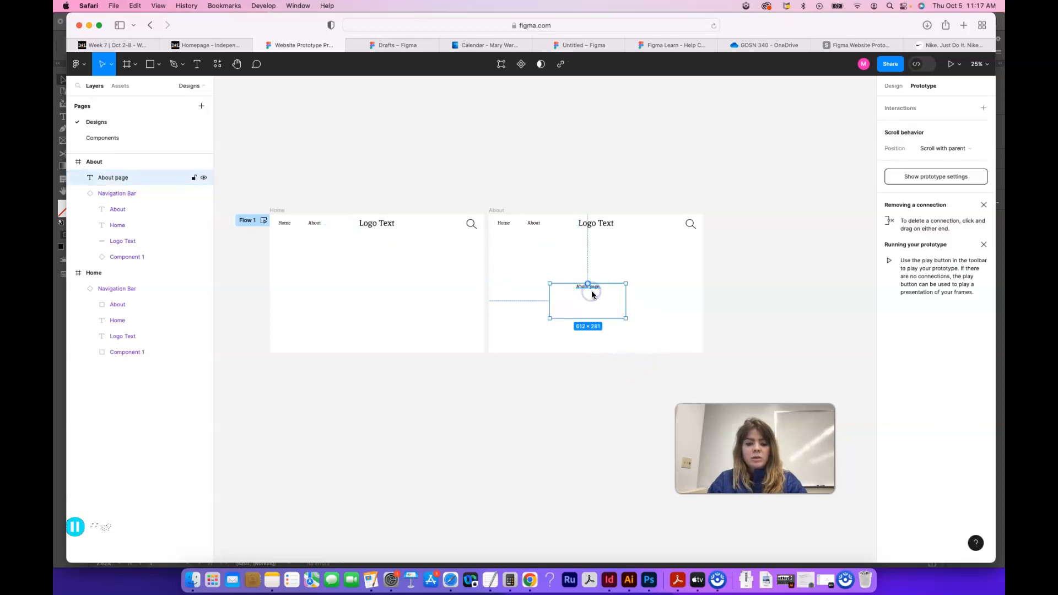
pyautogui.press('super+d')
pyautogui.moveTo(592, 295); pyautogui.dragTo(364, 297)
pyautogui.doubleClick(373, 296)
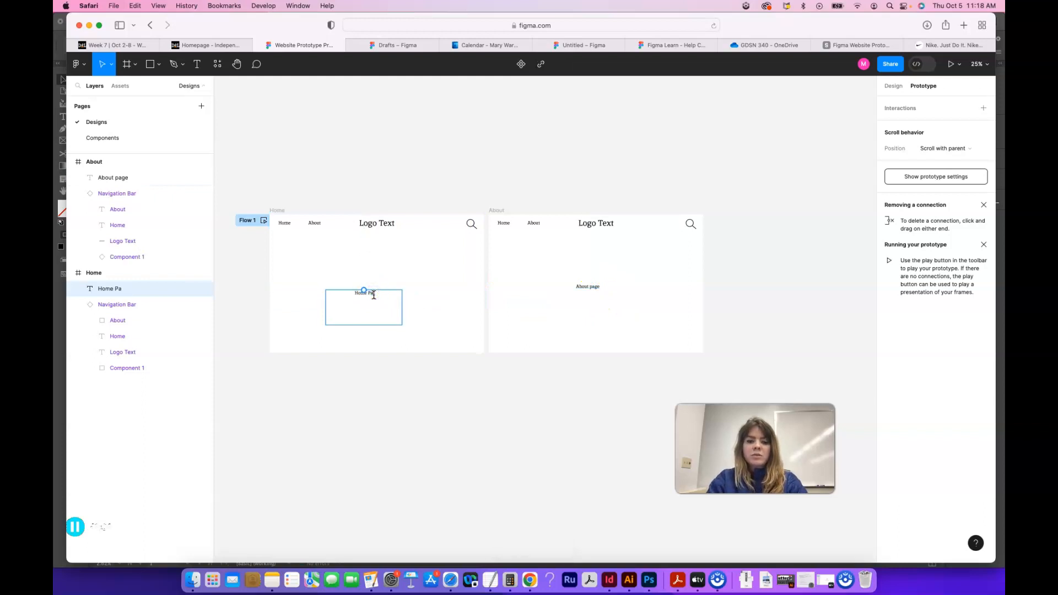
pyautogui.click(421, 360)
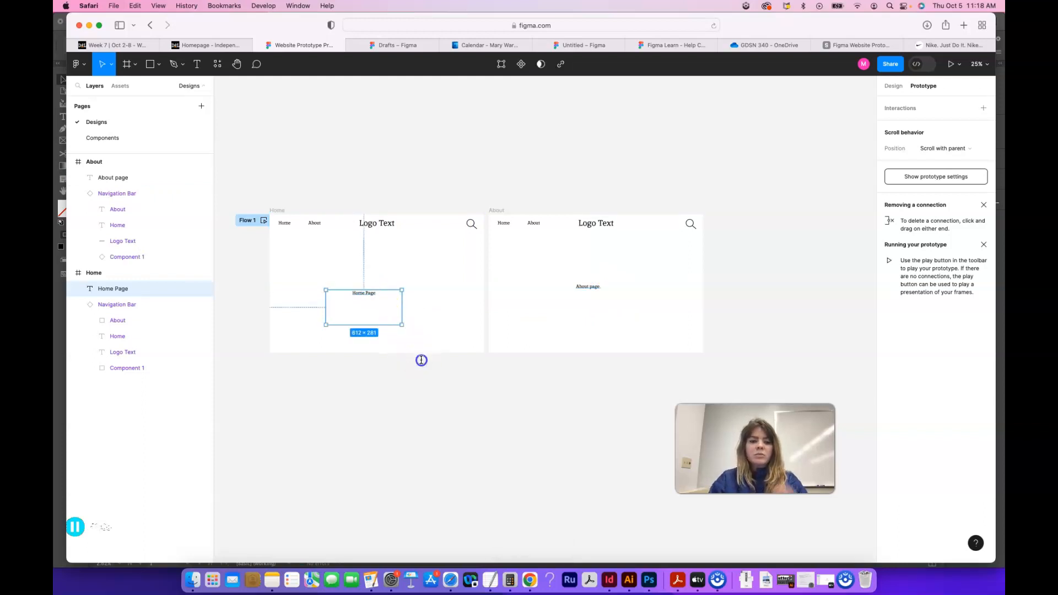
pyautogui.click(485, 377)
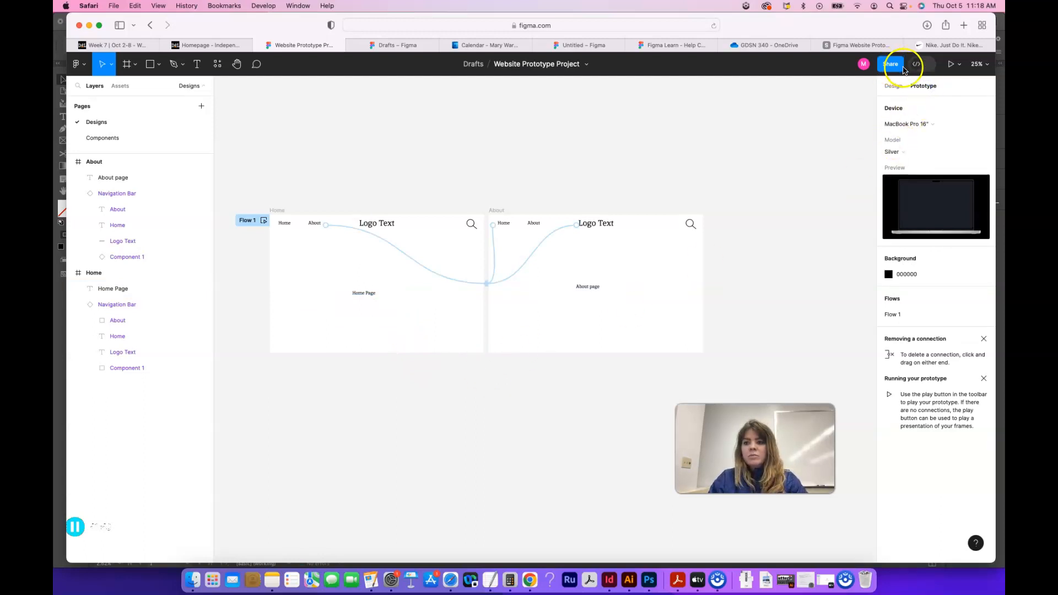
# Step: Run the prototype and try the About, Logo Text and Home links in the preview
pyautogui.click(951, 64)
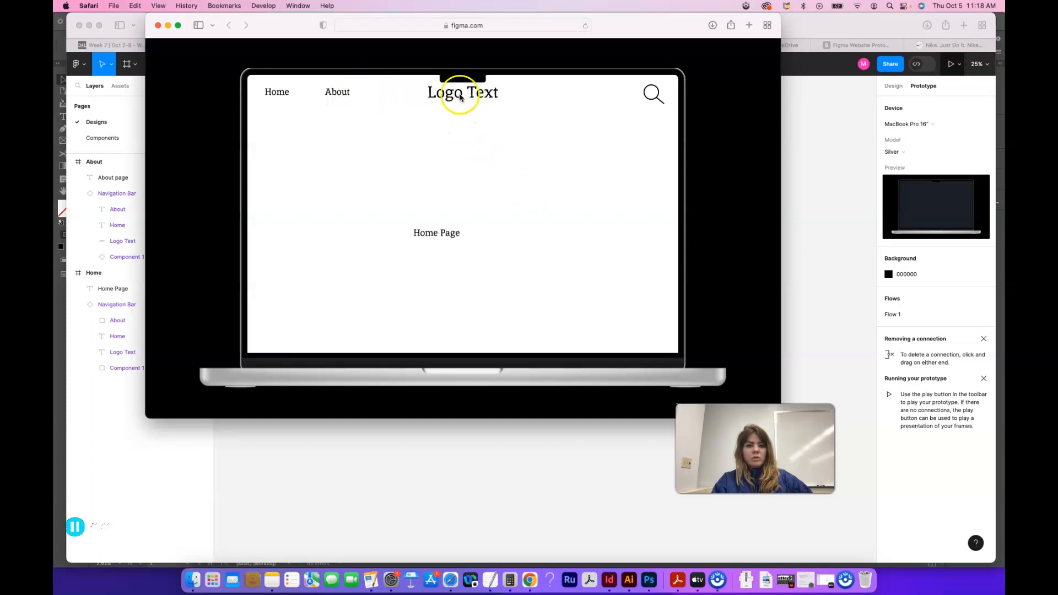
pyautogui.click(339, 95)
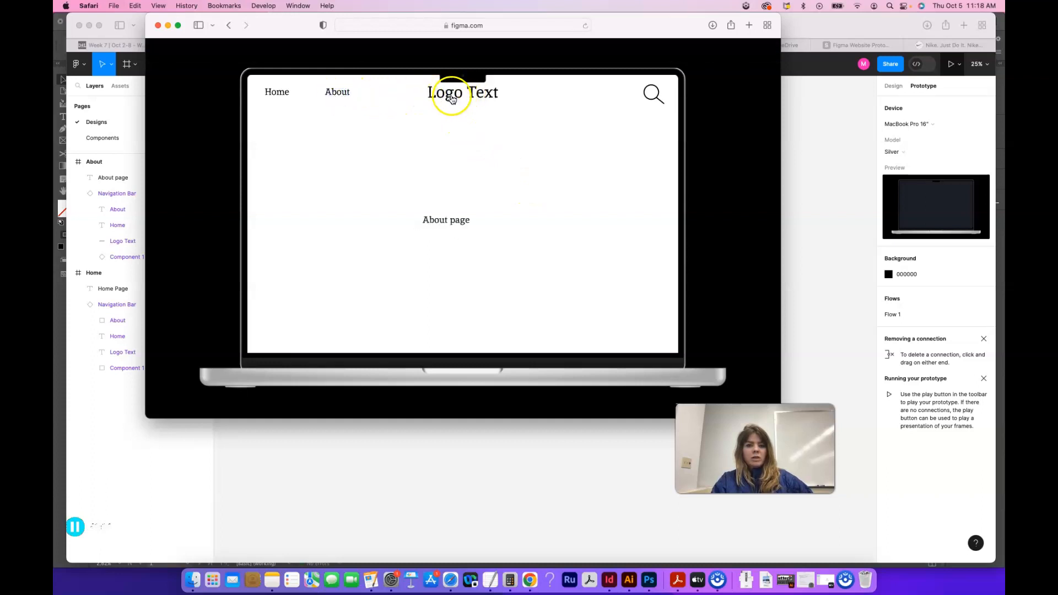
pyautogui.click(338, 95)
pyautogui.click(450, 94)
pyautogui.click(278, 95)
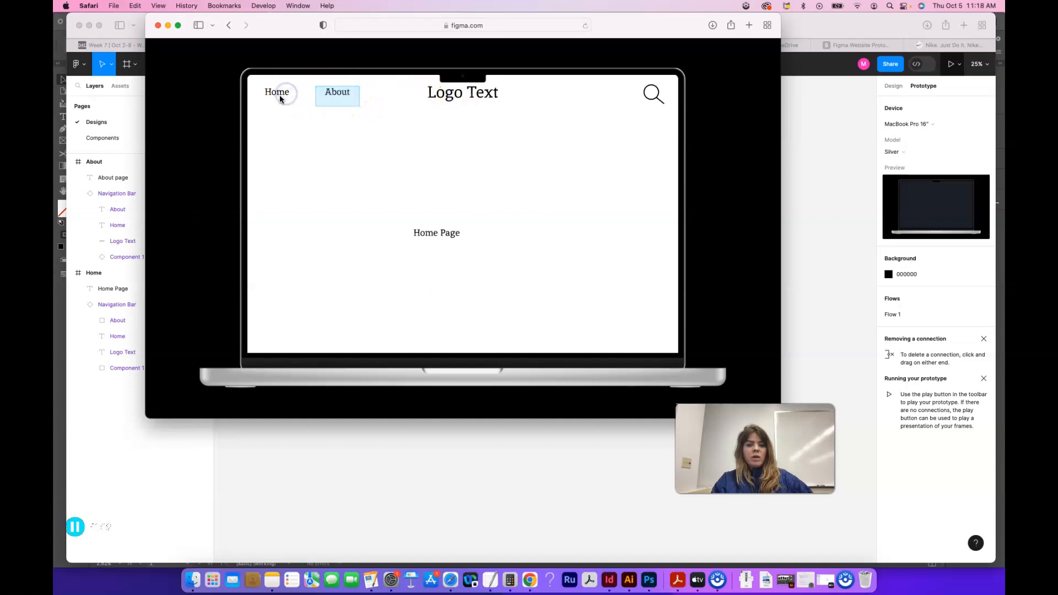
# Step: Test switching repeatedly between the Home and About pages with the navigation links, and close the prototype preview
pyautogui.click(332, 91)
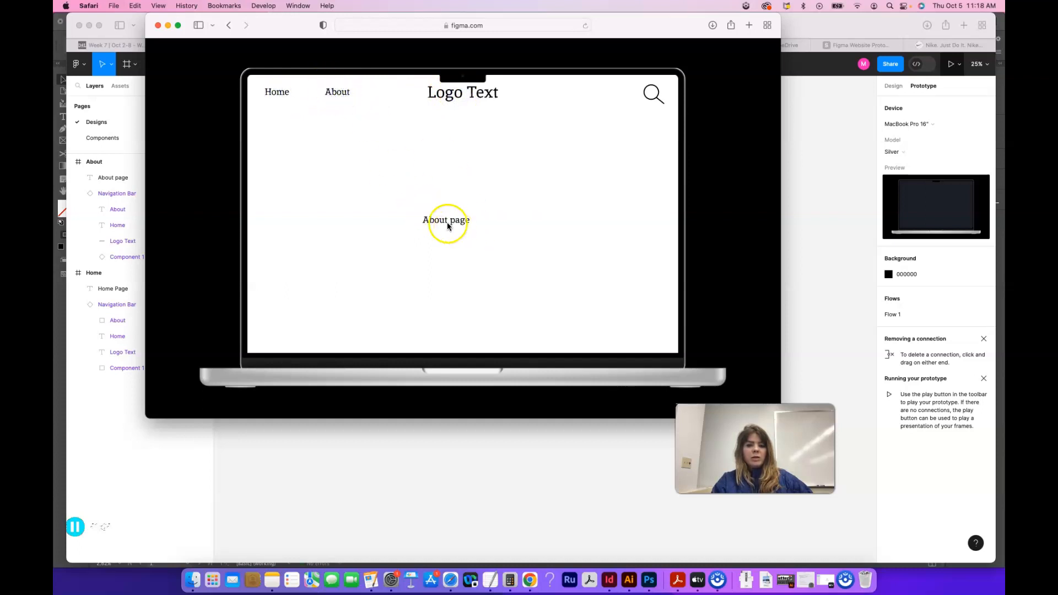
pyautogui.click(273, 92)
pyautogui.click(333, 95)
pyautogui.click(281, 94)
pyautogui.click(330, 99)
pyautogui.click(278, 94)
pyautogui.click(462, 100)
pyautogui.click(338, 99)
pyautogui.click(280, 94)
pyautogui.click(440, 91)
pyautogui.click(450, 95)
pyautogui.click(279, 94)
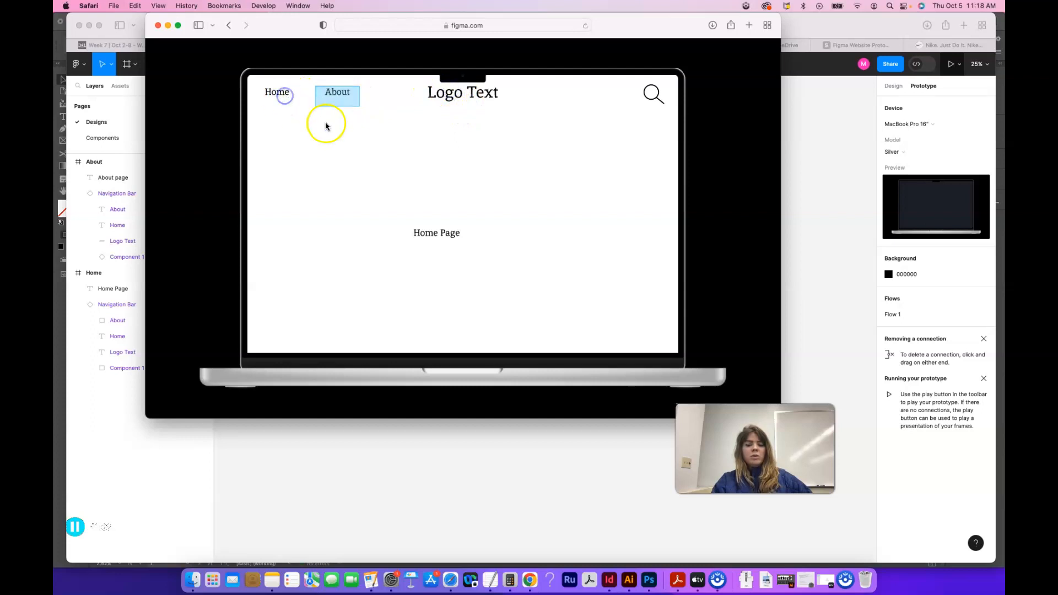
pyautogui.click(157, 26)
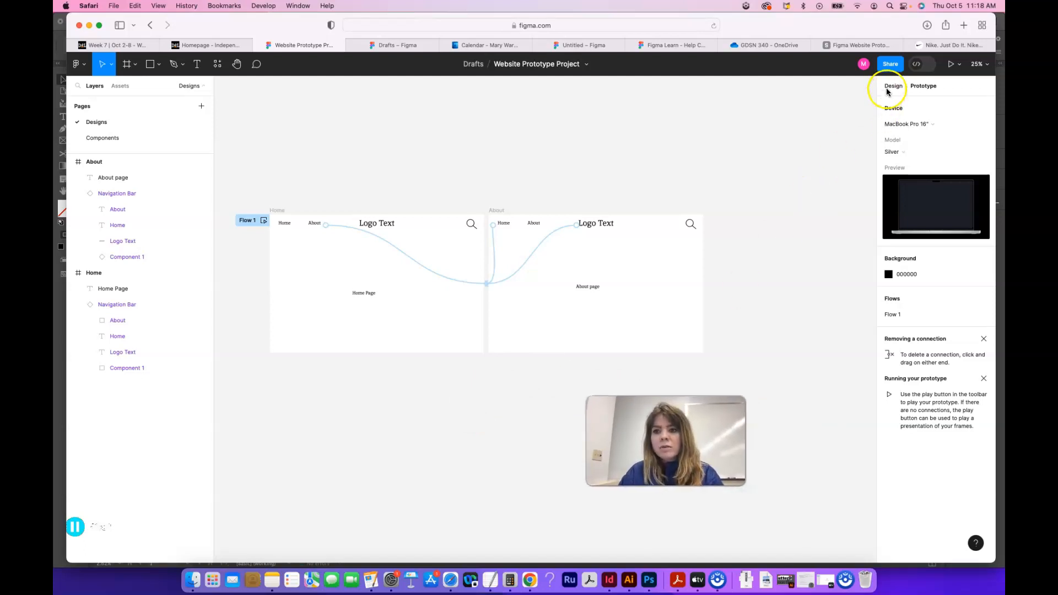
# Step: Review the rough draft sharing and commenting instructions on the Week 7 course page
pyautogui.click(201, 45)
pyautogui.click(130, 45)
pyautogui.scroll(-10, 496, 327)
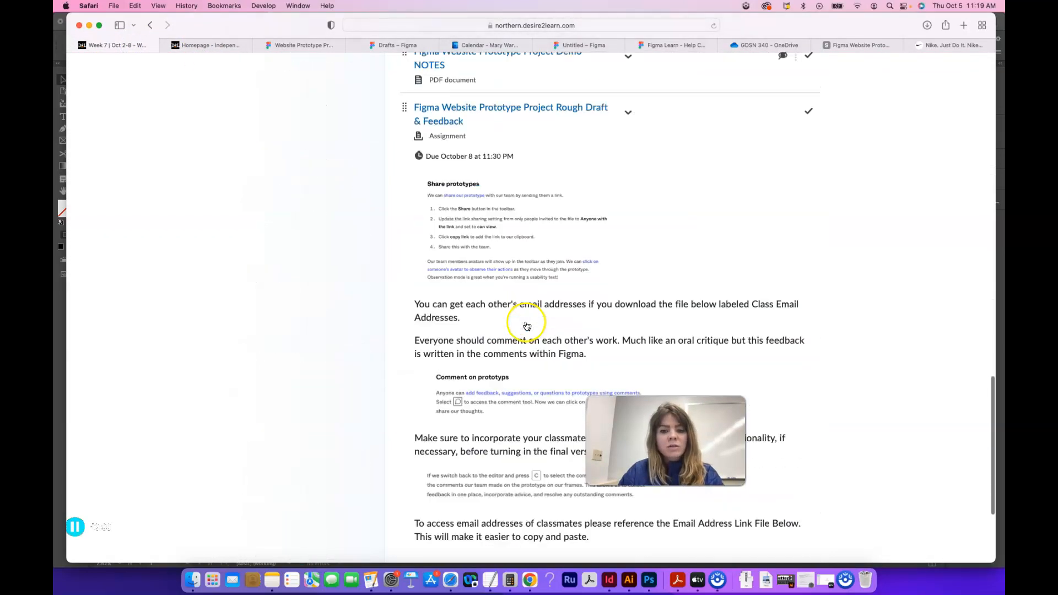
pyautogui.scroll(-3, 526, 325)
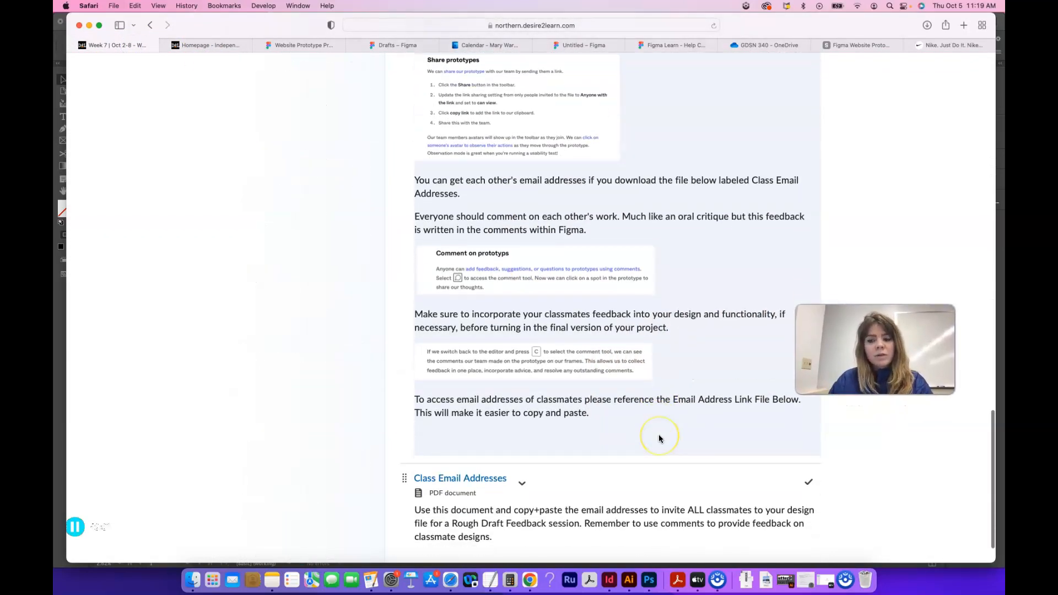
pyautogui.scroll(-2, 660, 438)
# Step: Download the Class Email Addresses PDF from the Week 7 course page and open it in Acrobat
pyautogui.click(521, 439)
pyautogui.click(548, 336)
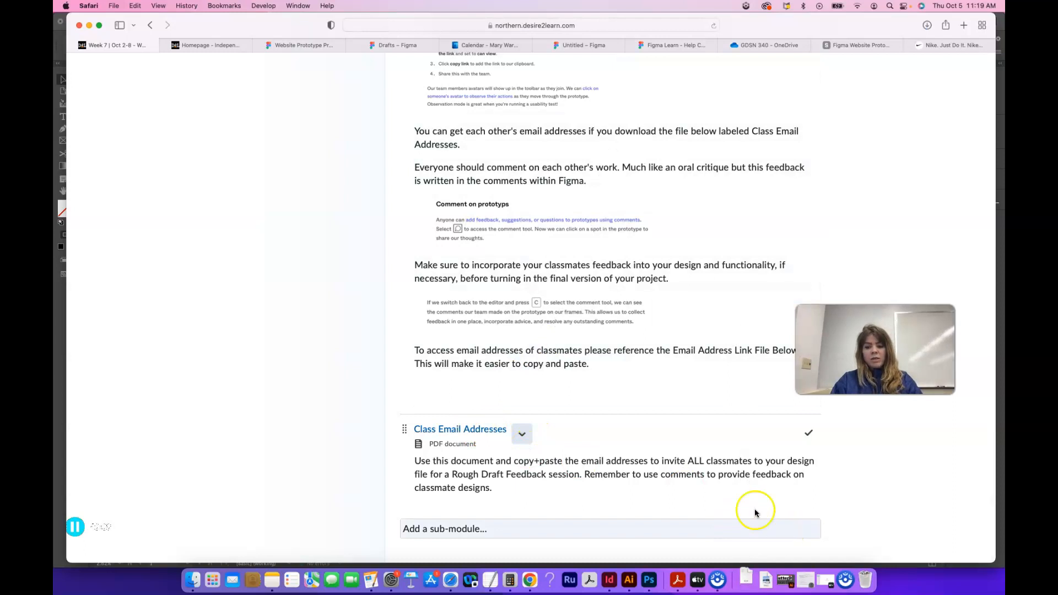
pyautogui.scroll(20, 754, 512)
pyautogui.click(750, 587)
pyautogui.click(760, 537)
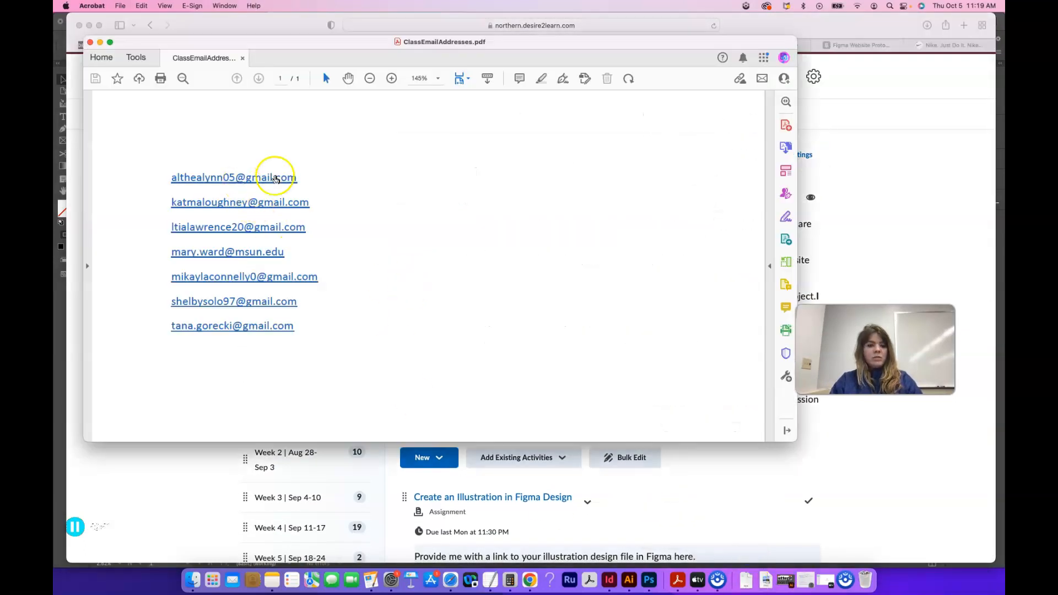
# Step: Copy the first classmate's email from the PDF and add it as an invitee in the Figma file's sharing dialog
pyautogui.moveTo(297, 177); pyautogui.dragTo(167, 179)
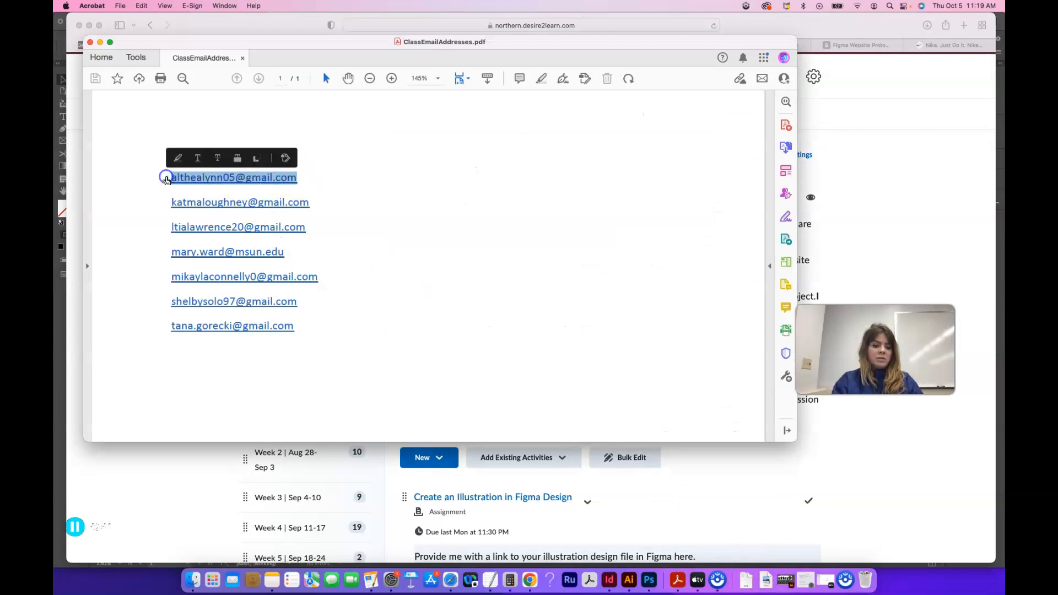
pyautogui.click(880, 155)
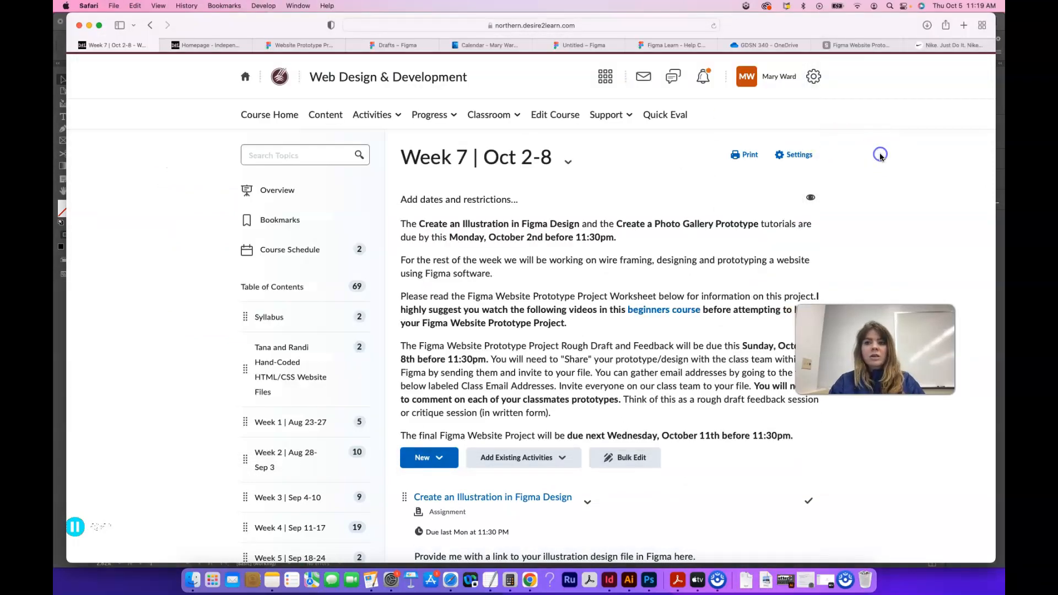
pyautogui.click(861, 45)
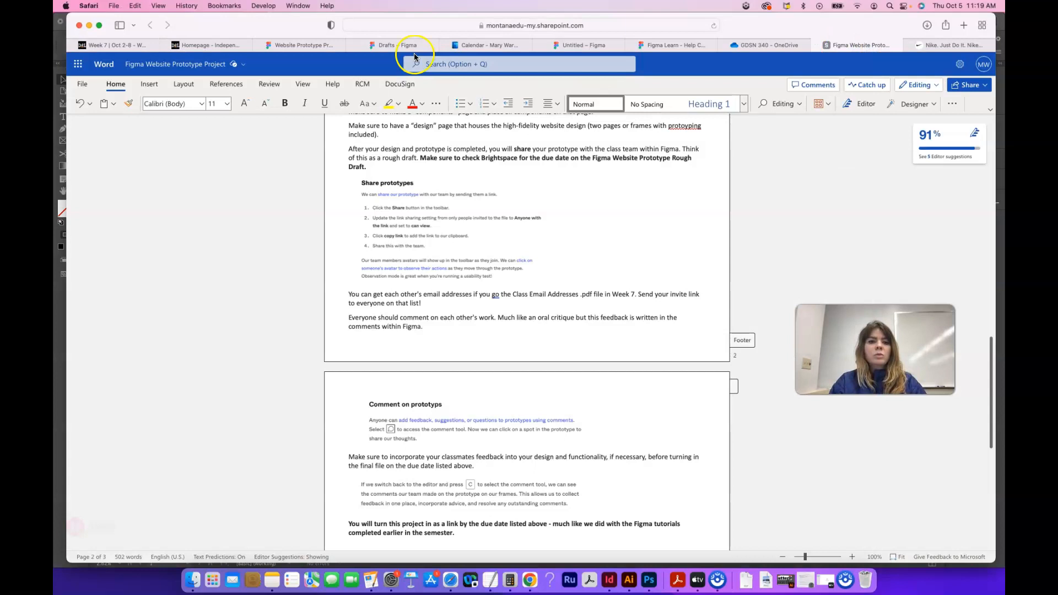
pyautogui.click(286, 44)
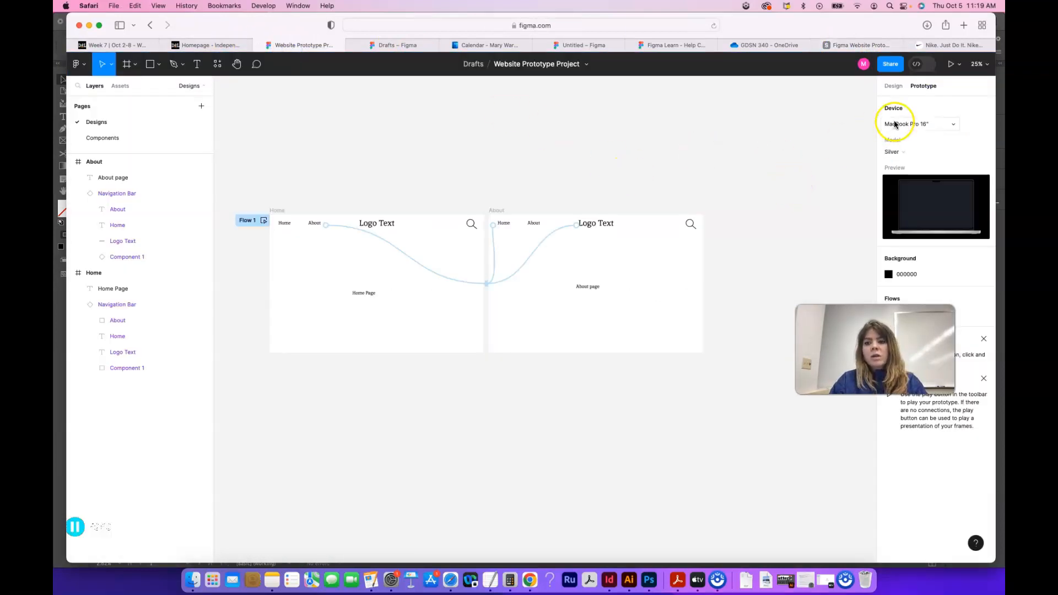
pyautogui.click(890, 64)
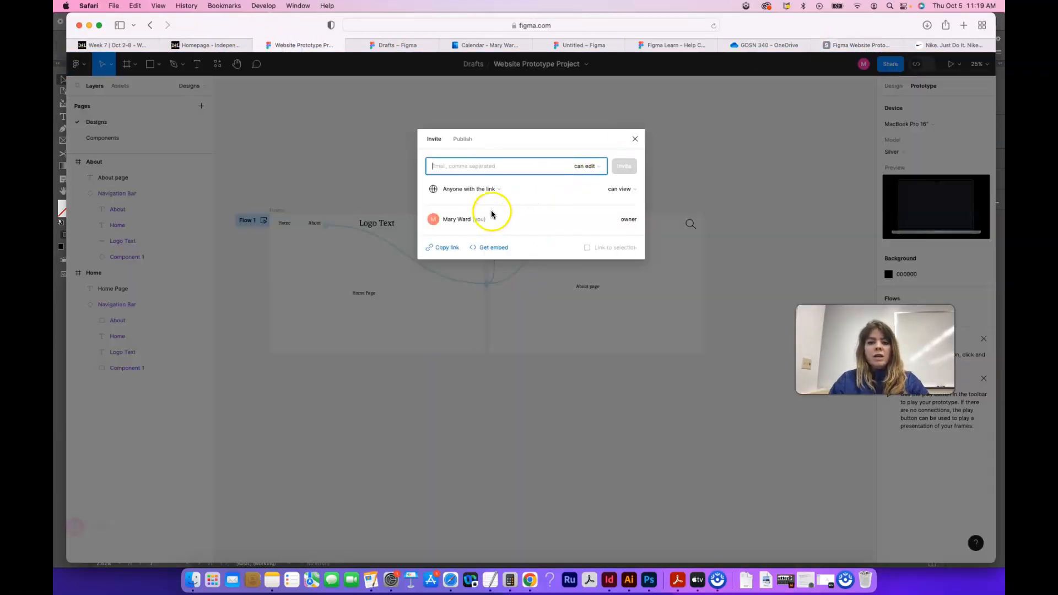
pyautogui.press('super+v')
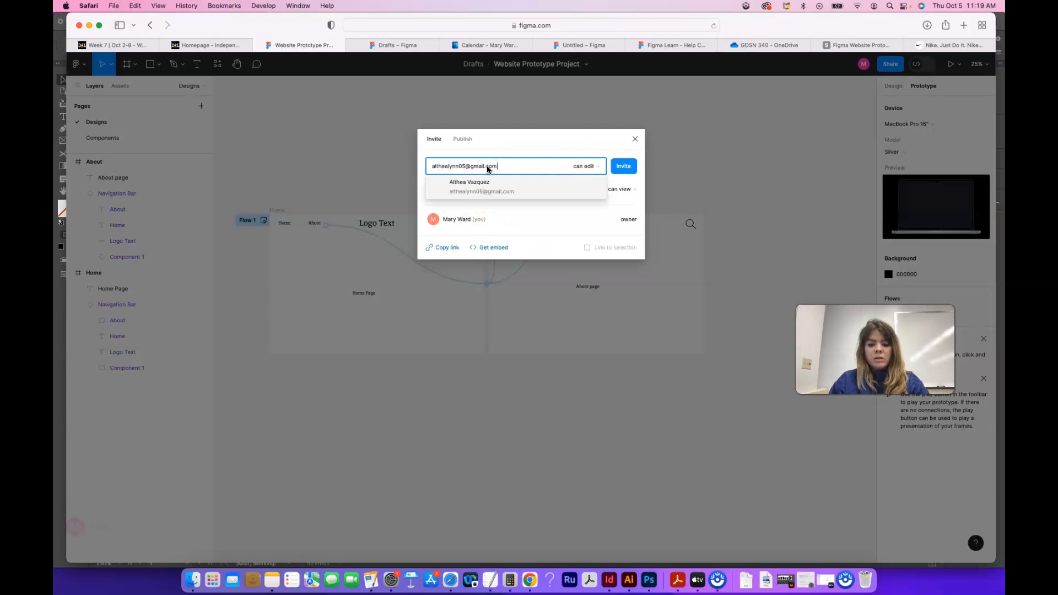
pyautogui.press('Return')
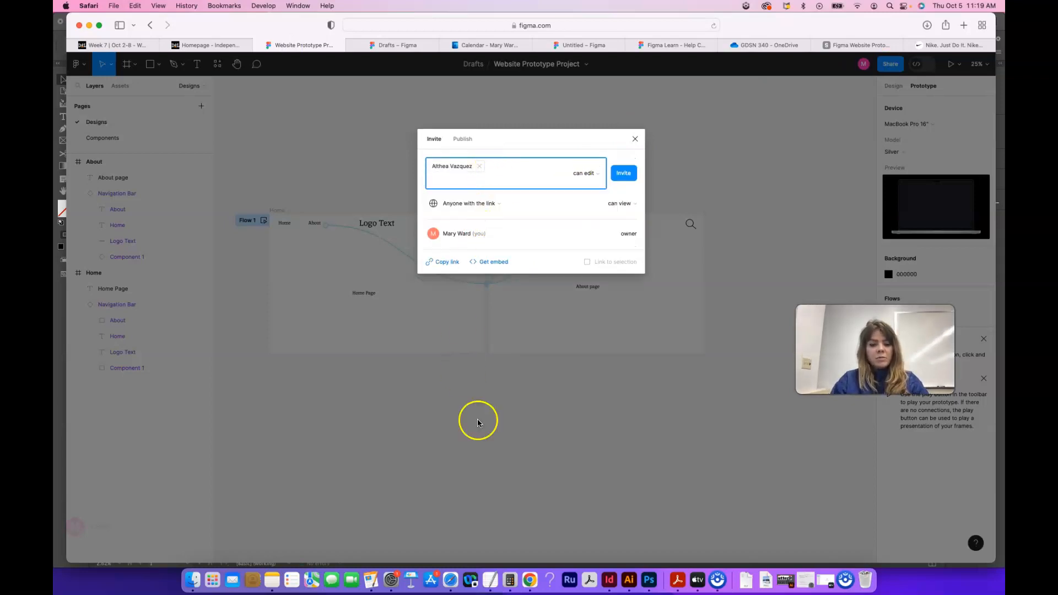
# Step: Copy the second classmate's email from the class email PDF and add it as another invitee in the file's sharing dialog
pyautogui.click(677, 579)
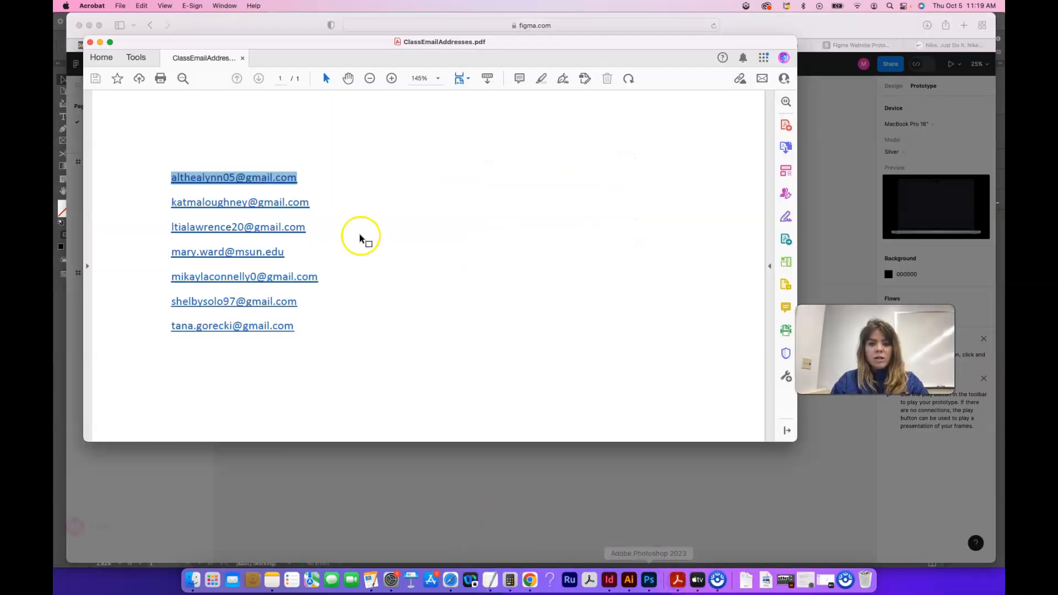
pyautogui.moveTo(309, 202); pyautogui.dragTo(216, 202)
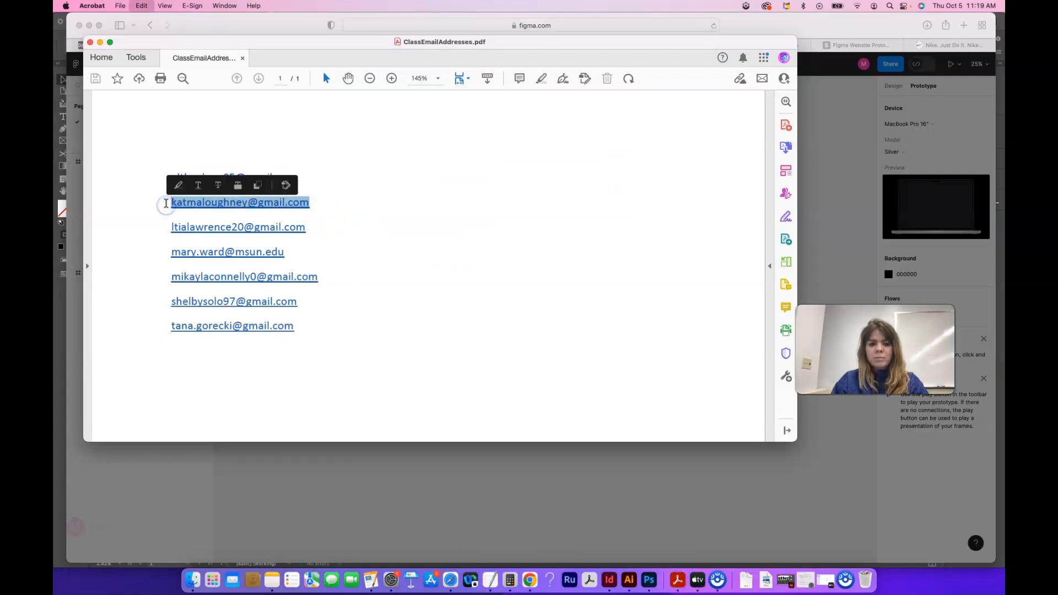
pyautogui.click(815, 205)
pyautogui.press('super+v')
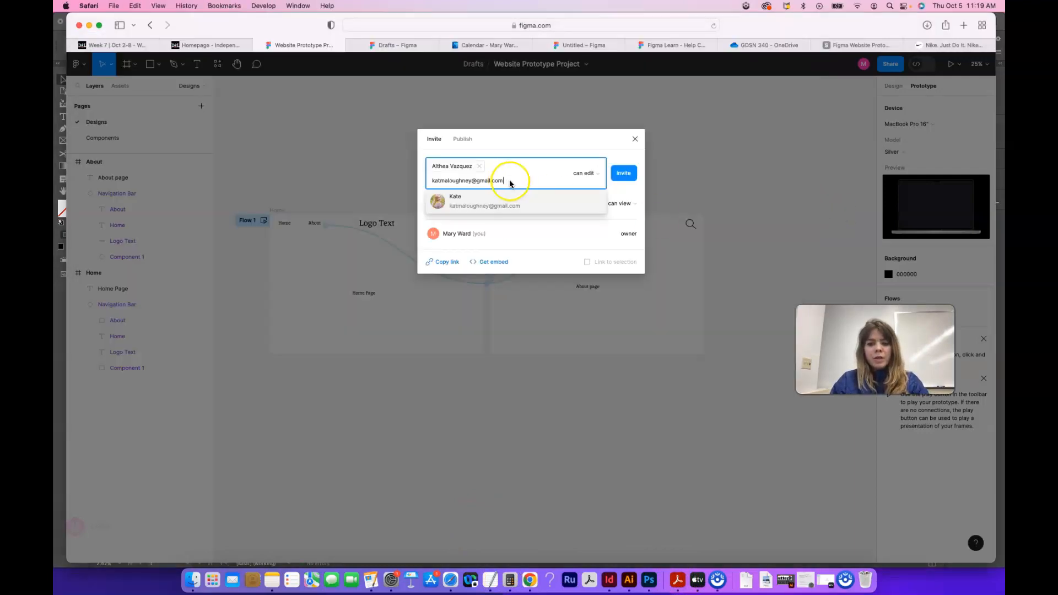
pyautogui.press('Return')
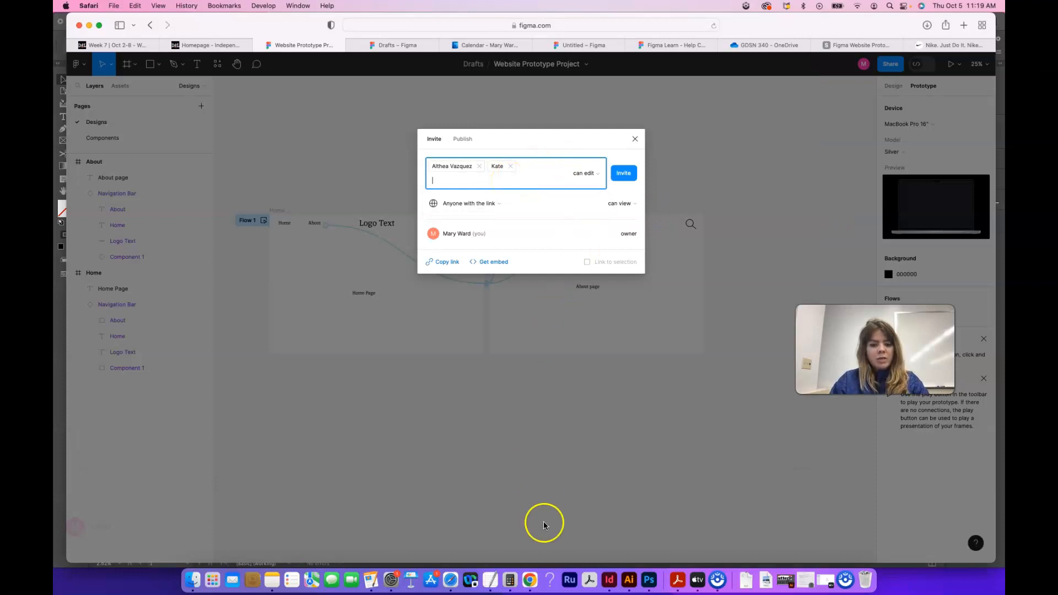
# Step: Return to the class email PDF and close it, and dismiss the sharing dialog without sending the invitations
pyautogui.click(750, 586)
pyautogui.click(750, 551)
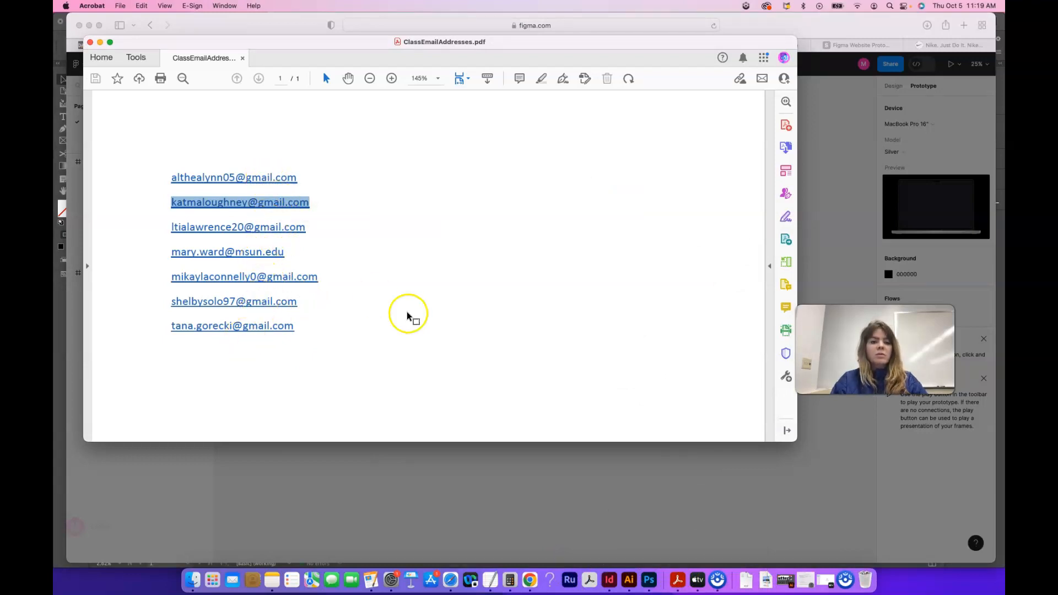
pyautogui.click(90, 42)
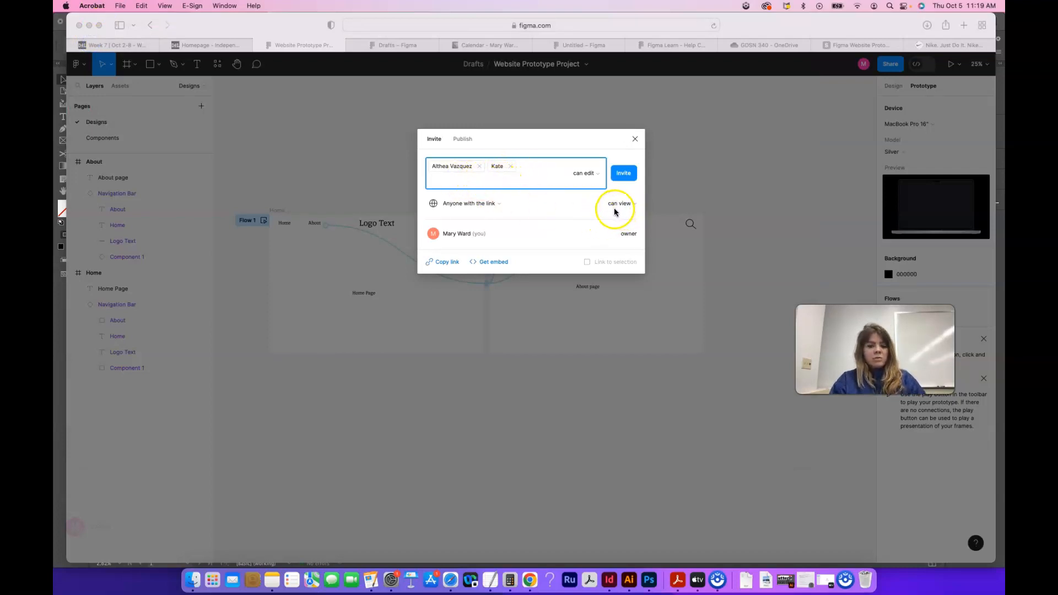
pyautogui.click(635, 139)
pyautogui.click(635, 140)
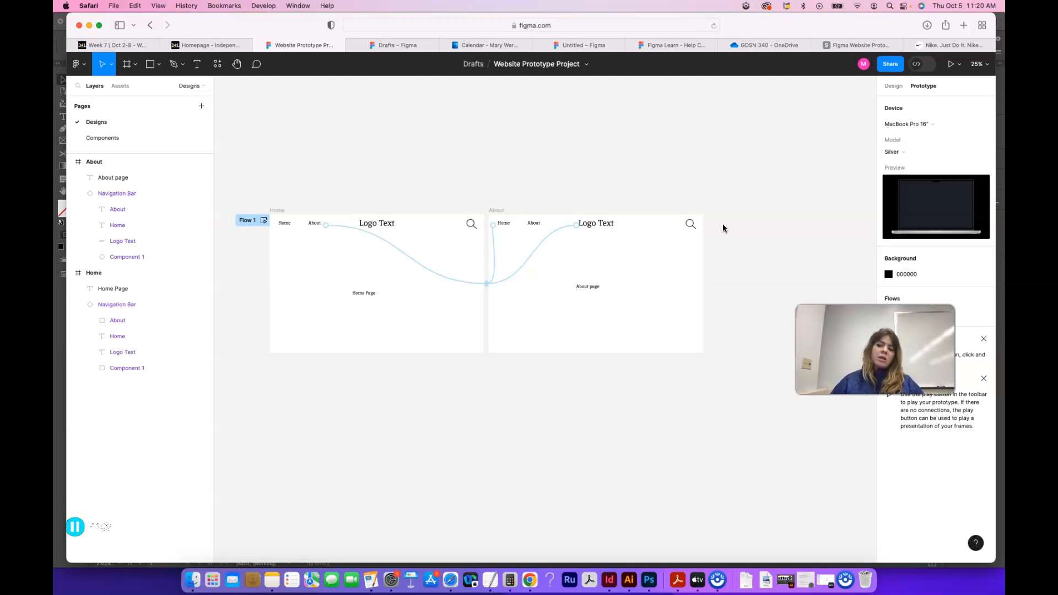
# Step: Post a comment on the Home frame below the navigation links reading "YOur logo text is not readable. Maybe try a different font."
pyautogui.click(257, 64)
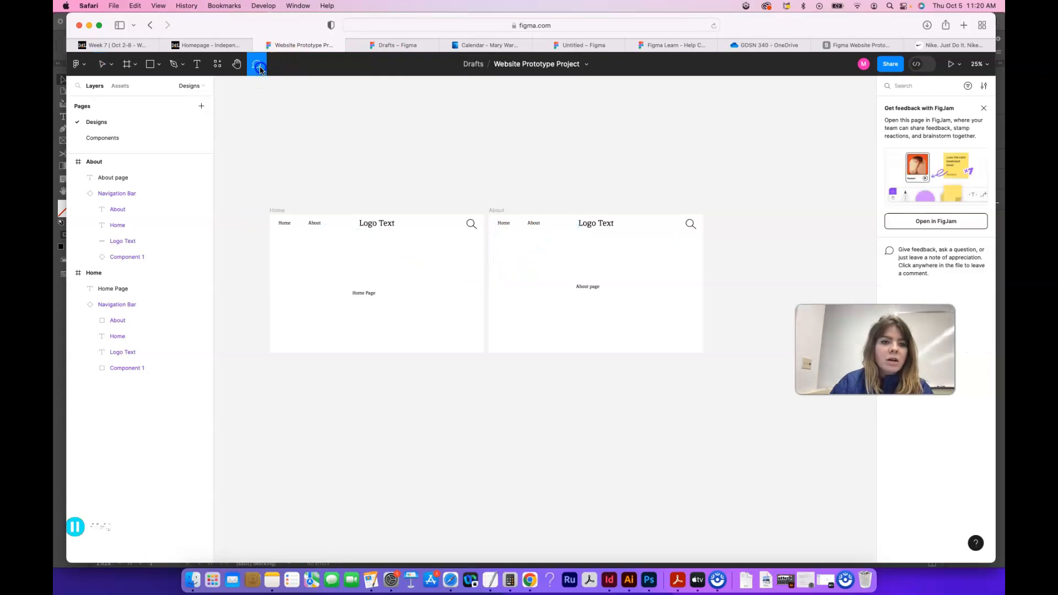
pyautogui.click(258, 66)
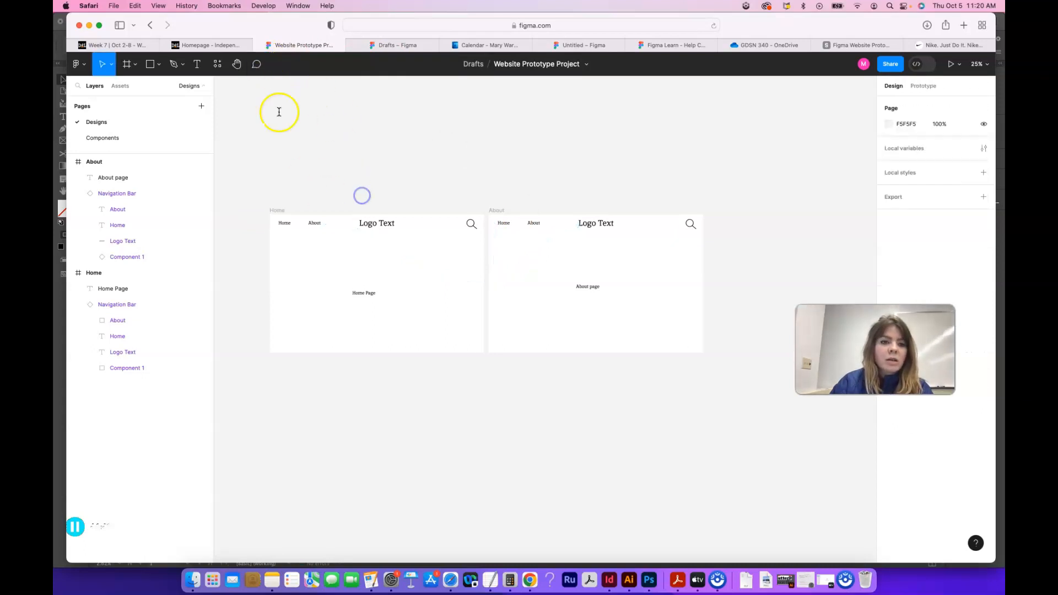
pyautogui.click(256, 66)
pyautogui.click(296, 253)
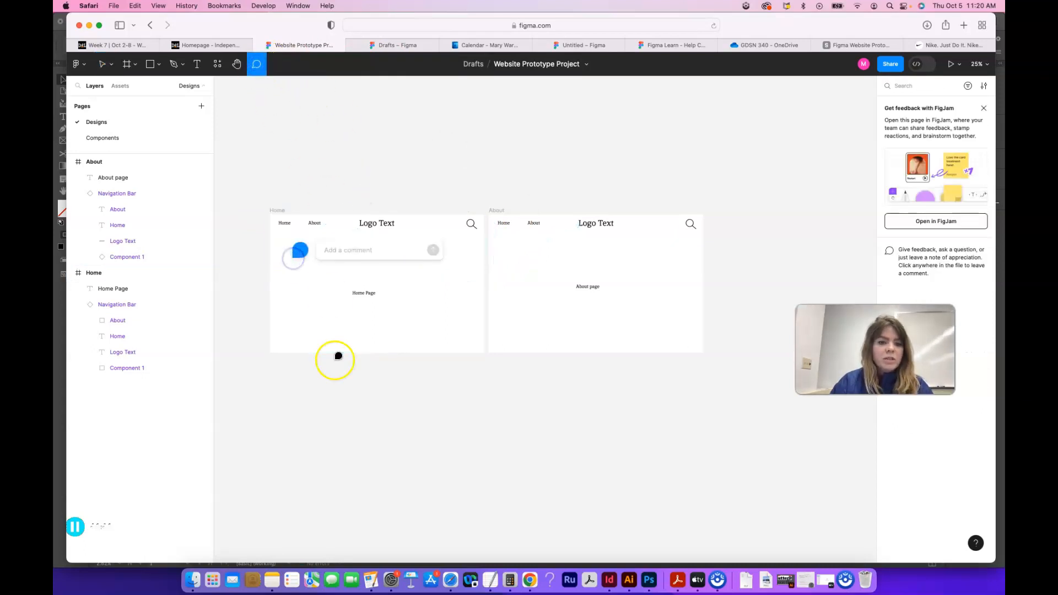
pyautogui.write('YOur go')
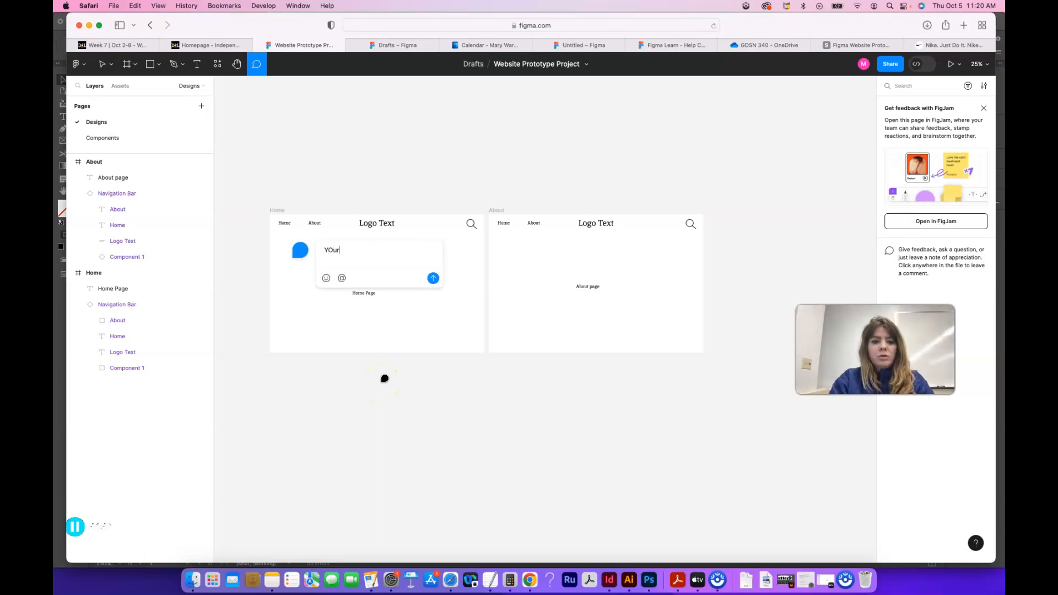
pyautogui.press('BackSpace')
pyautogui.press('BackSpace')
pyautogui.write('logo t')
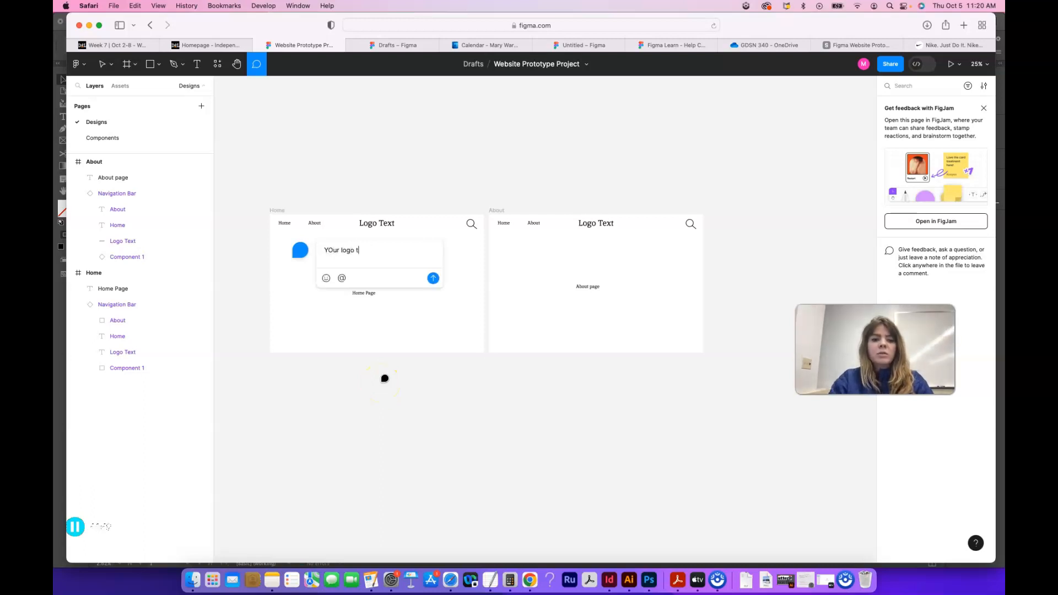
pyautogui.write('ext is not read')
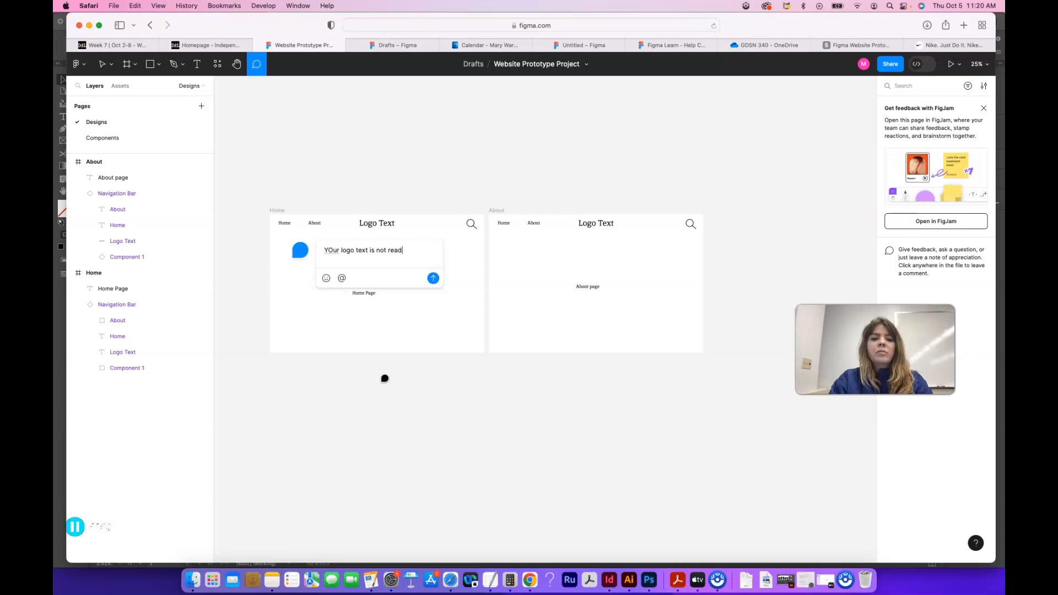
pyautogui.write('able. Maybe ')
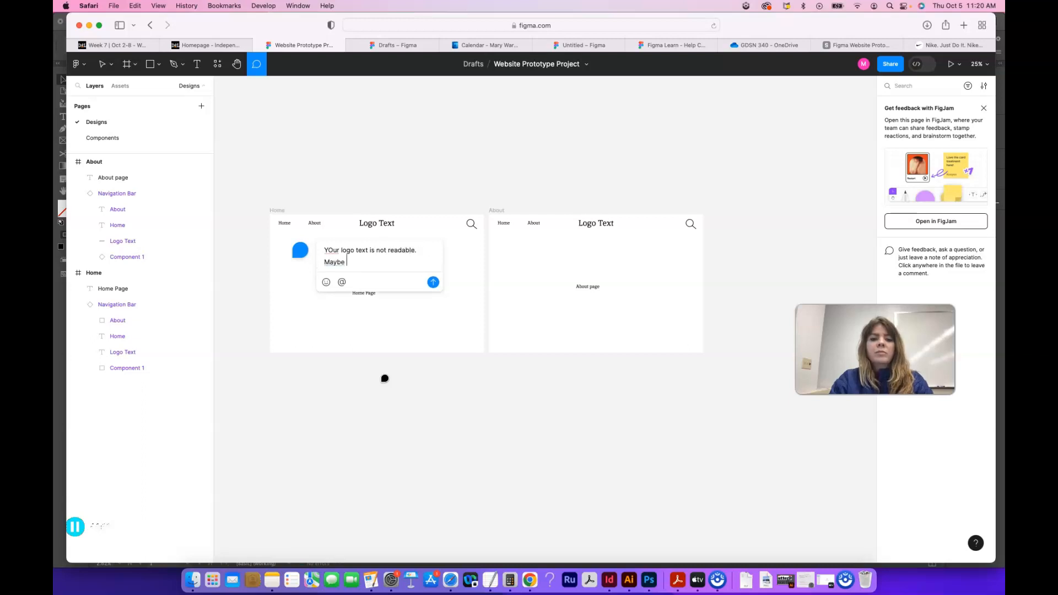
pyautogui.write('try a different font.')
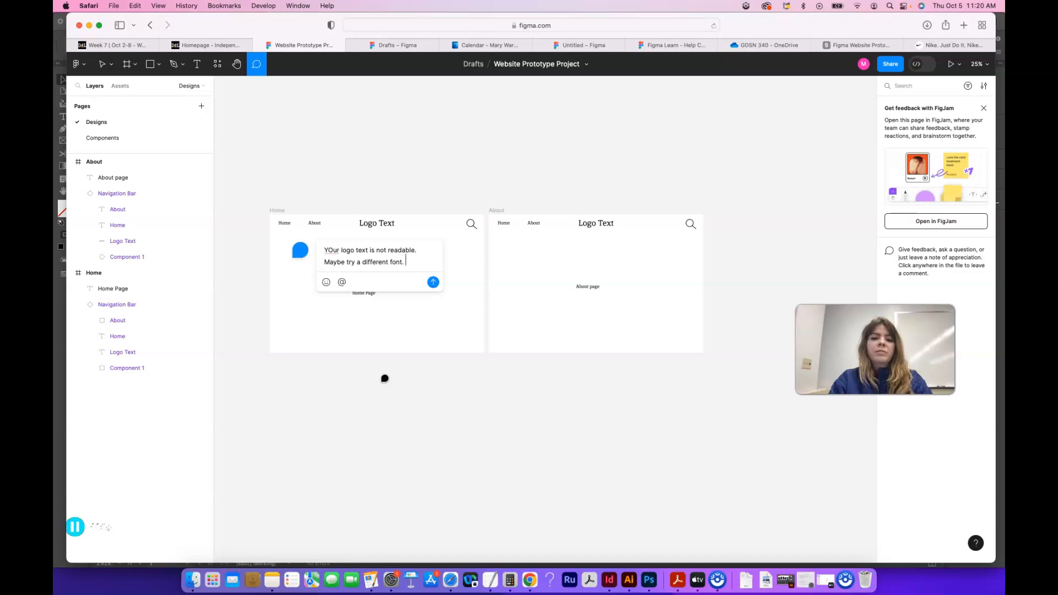
pyautogui.click(429, 292)
pyautogui.click(433, 282)
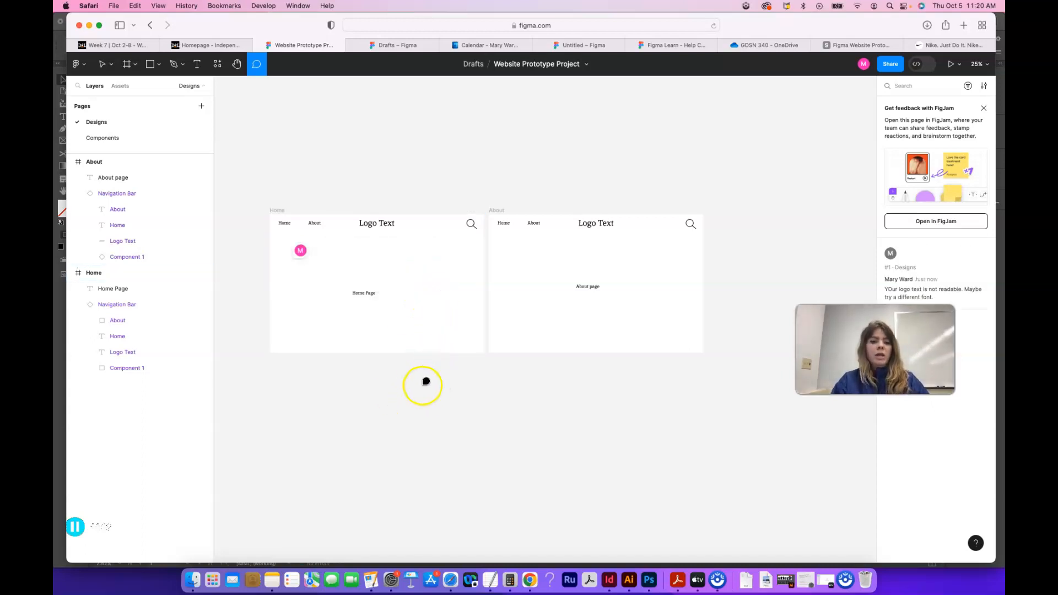